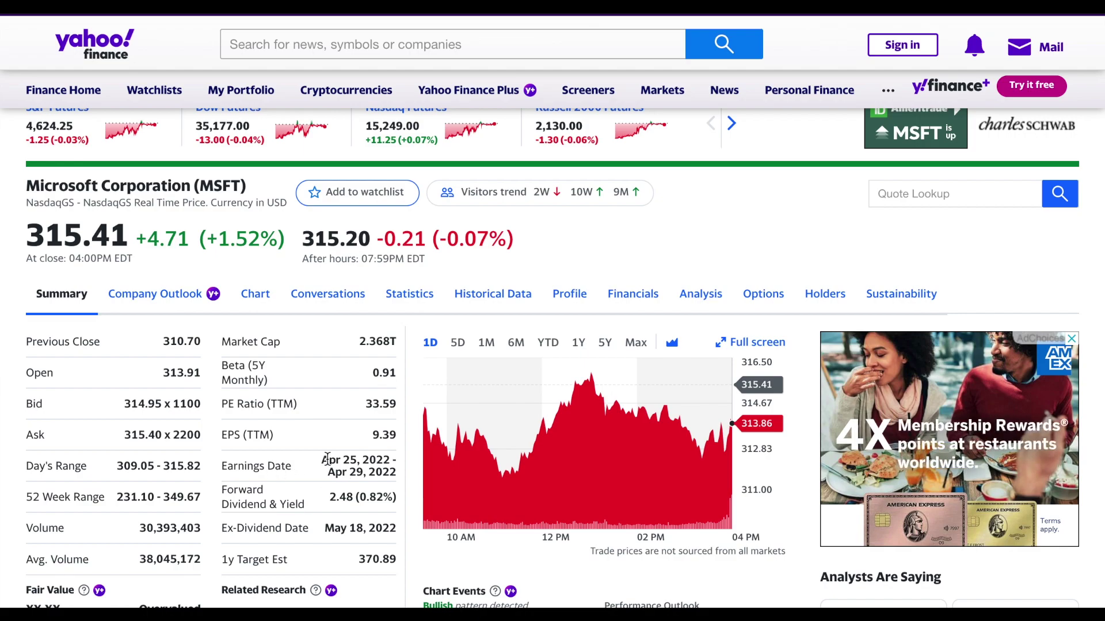
Step: Look through the Microsoft (MSFT) summary page for quote data, news and the company profile
{"action": "scroll", "coordinate": [428, 505], "scroll_direction": "down", "scroll_amount": 15}
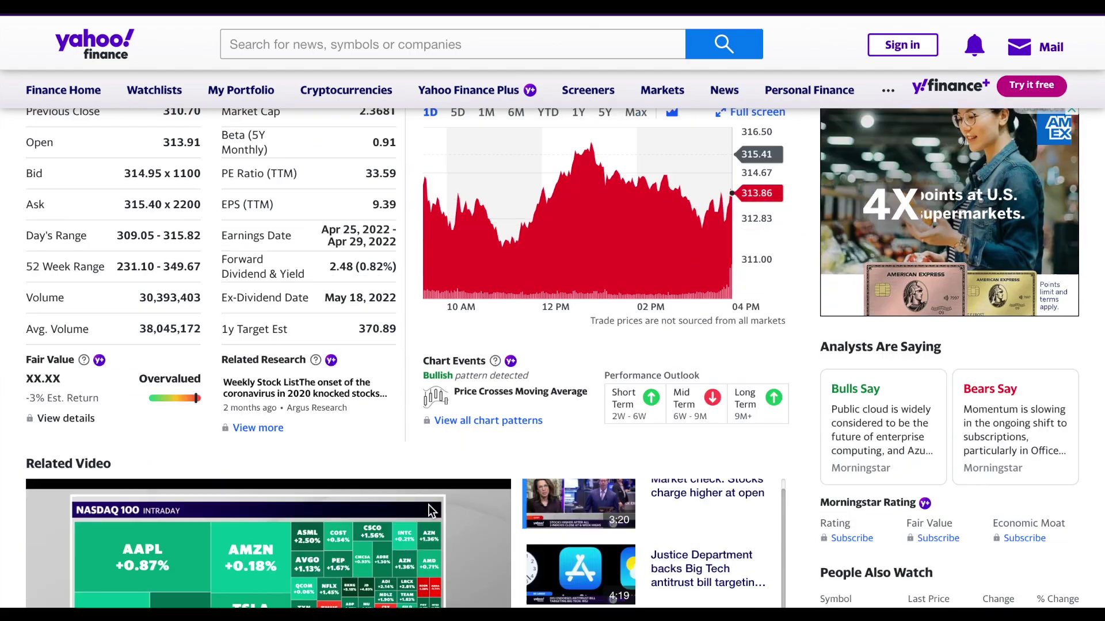
{"action": "scroll", "coordinate": [691, 414], "scroll_direction": "down", "scroll_amount": 15}
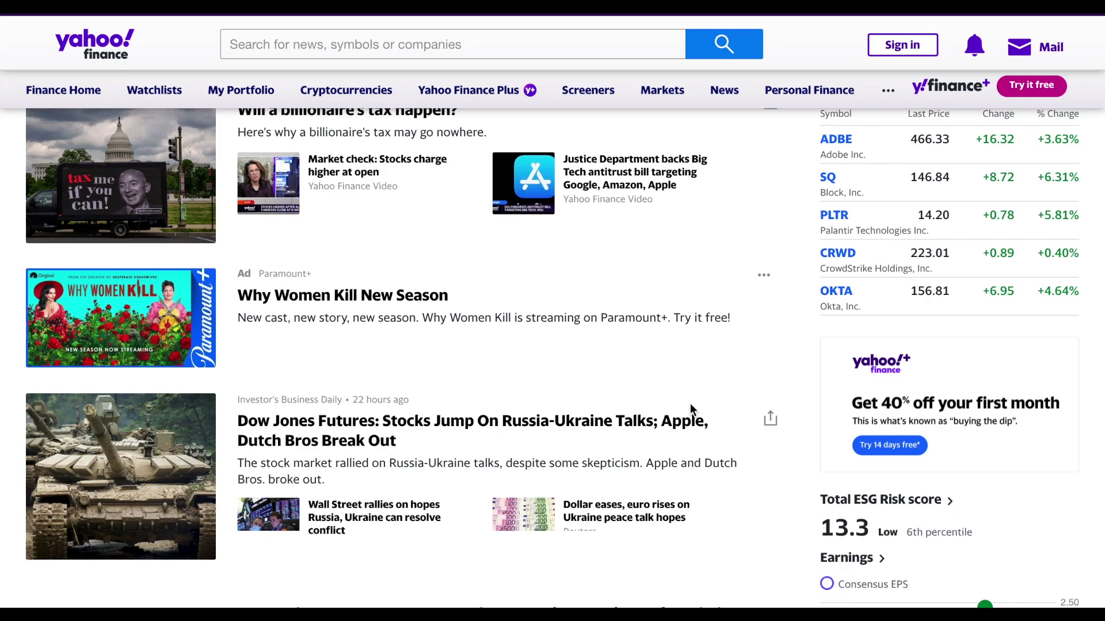
{"action": "scroll", "coordinate": [692, 411], "scroll_direction": "down", "scroll_amount": 14}
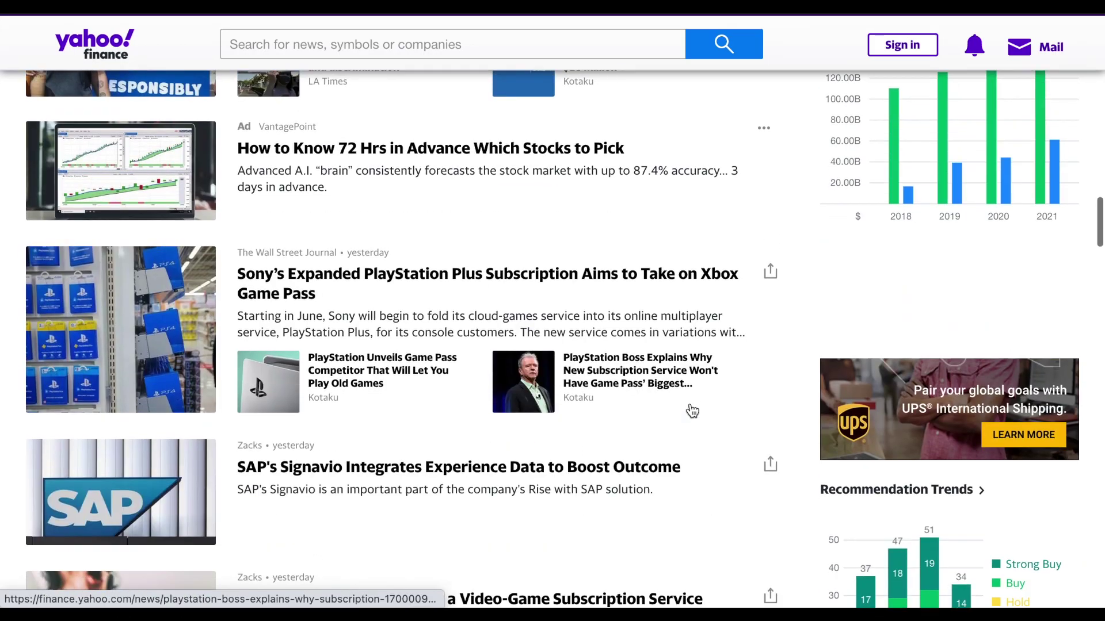
{"action": "scroll", "coordinate": [693, 411], "scroll_direction": "down", "scroll_amount": 6}
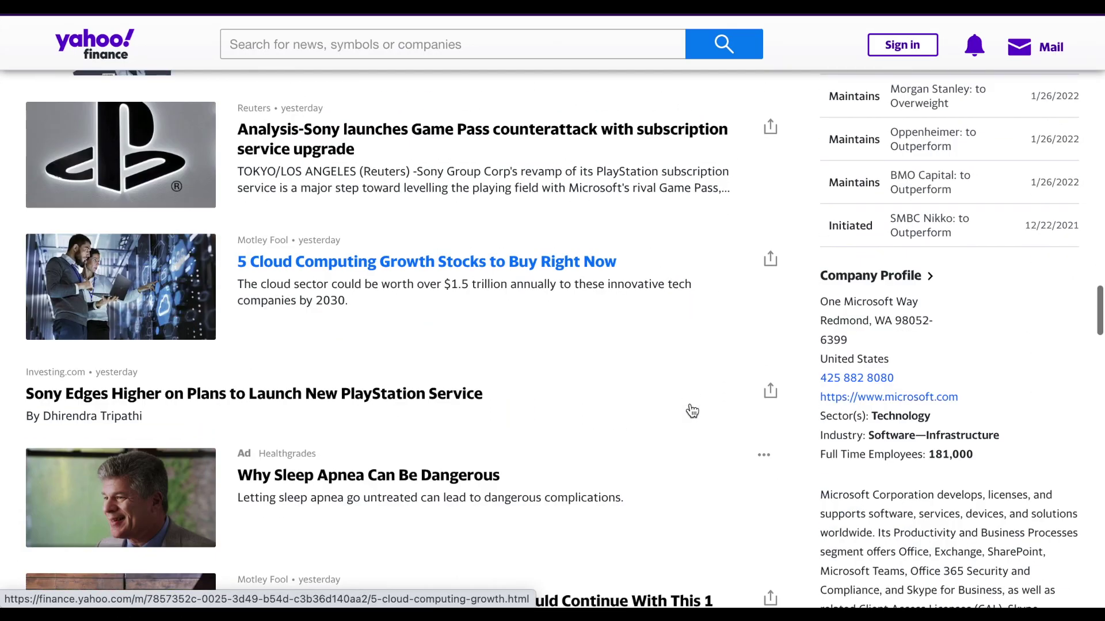
{"action": "left_click", "coordinate": [692, 401]}
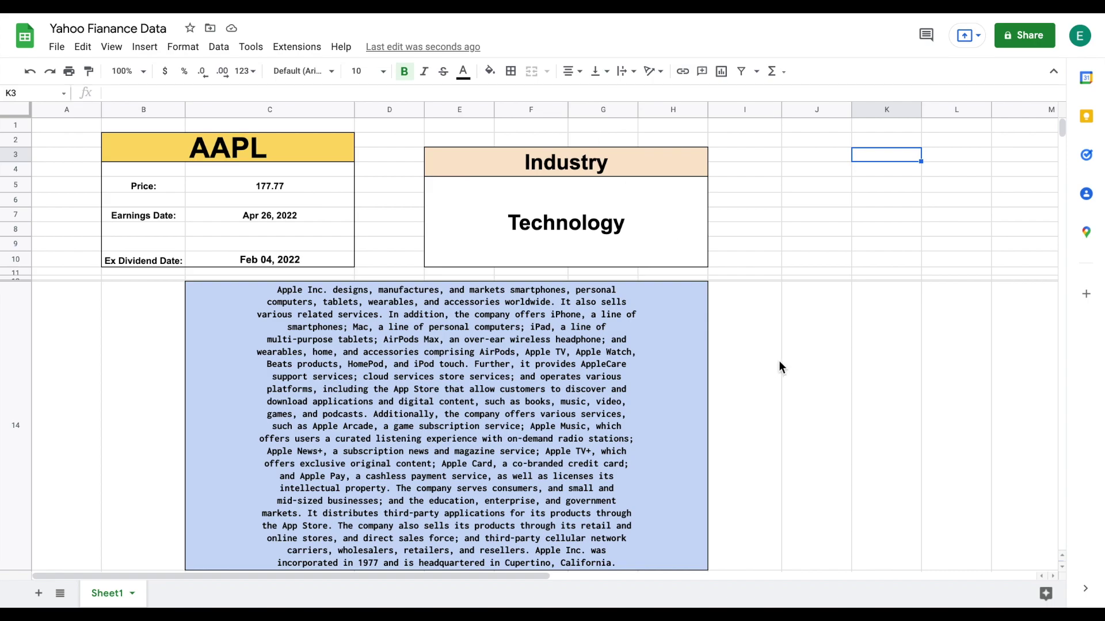
Step: Switch to the Google Sheets file Yahoo Fianance Data and replace the ticker in the yellow heading with MSFT
{"action": "left_click", "coordinate": [280, 143]}
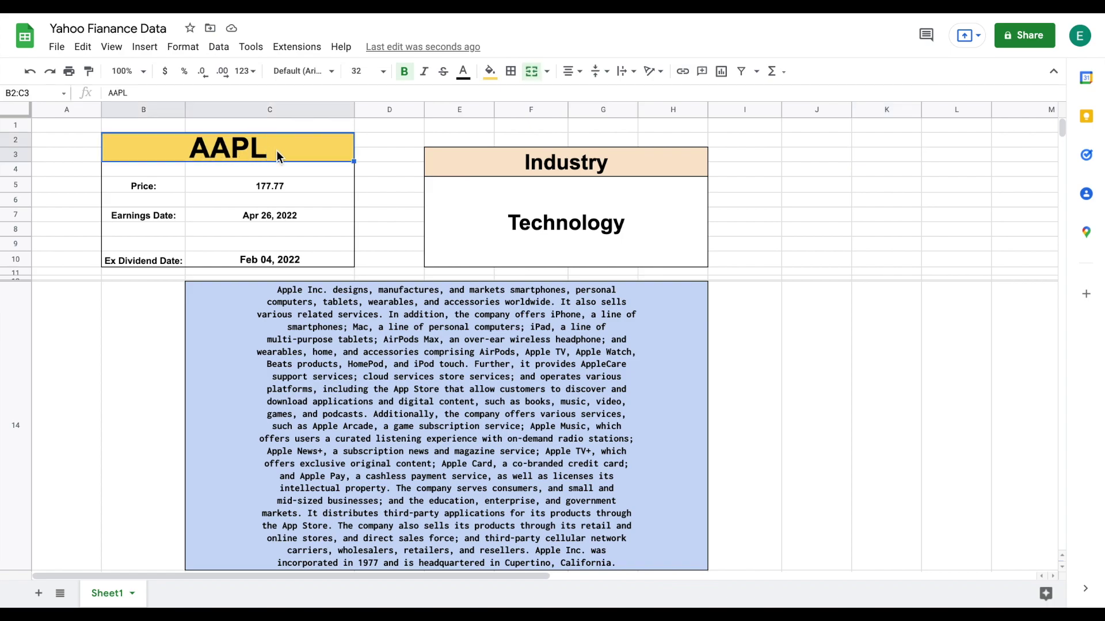
{"action": "type", "text": "MSFT"}
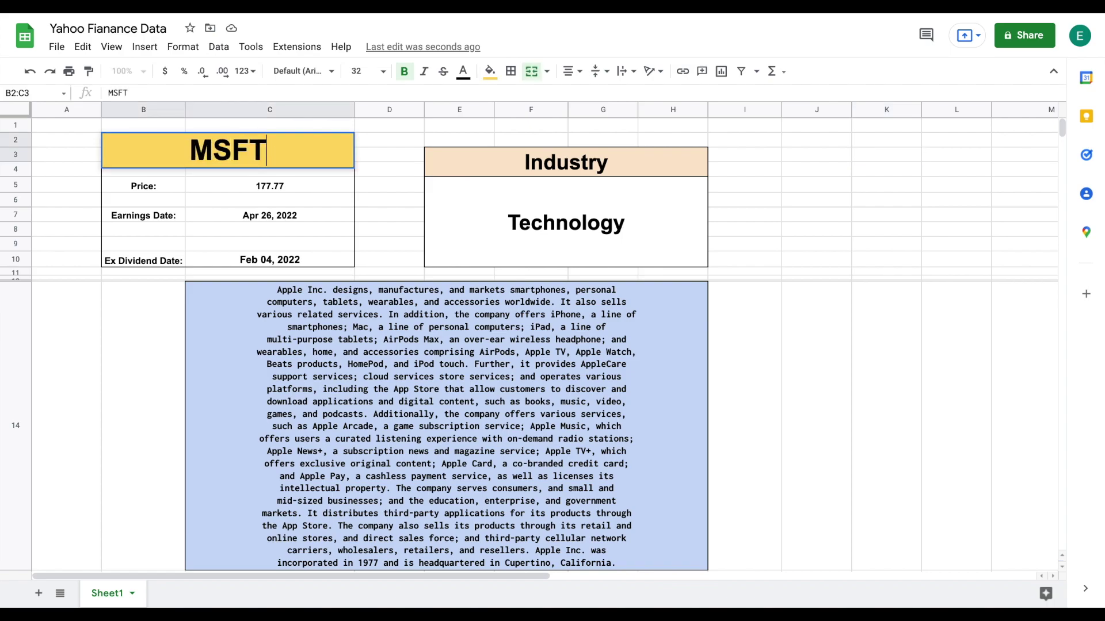
{"action": "key", "text": "Return"}
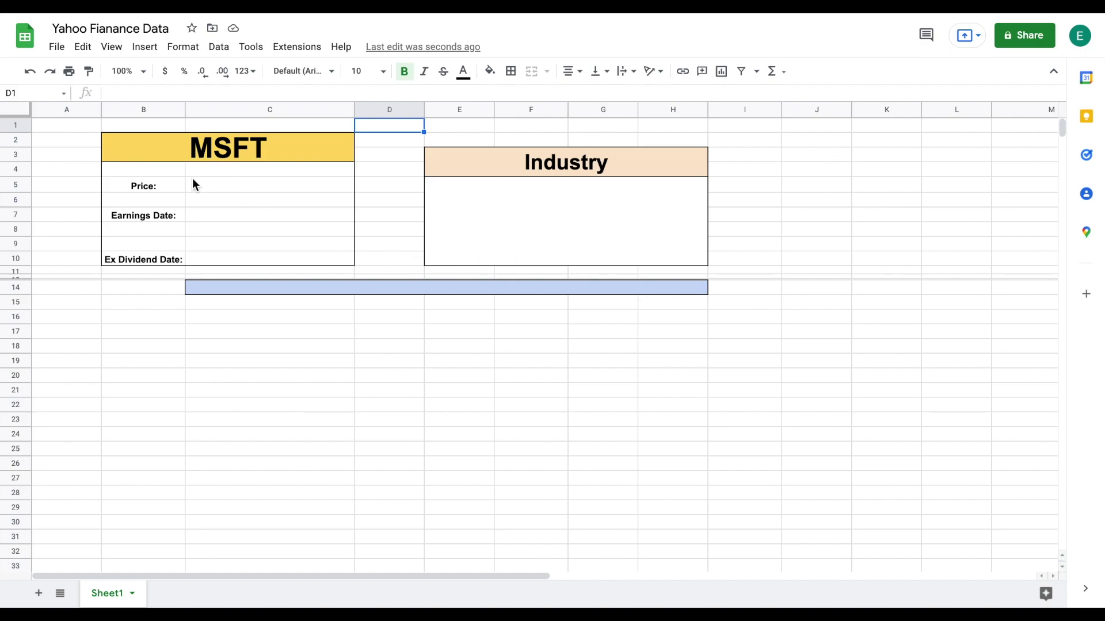
Step: Review the empty earnings date, ex dividend date, industry and description fields, and check the Yahoo Finance page that supplies them
{"action": "left_click_drag", "start_coordinate": [168, 188], "coordinate": [201, 216]}
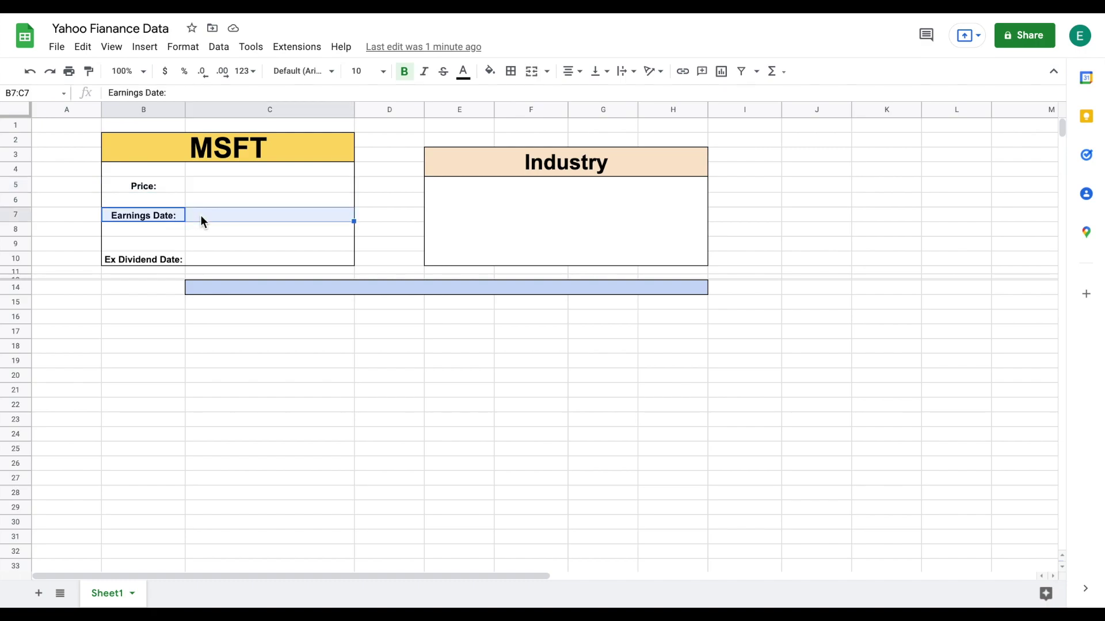
{"action": "left_click", "coordinate": [161, 258]}
{"action": "left_click_drag", "start_coordinate": [197, 263], "coordinate": [199, 264]}
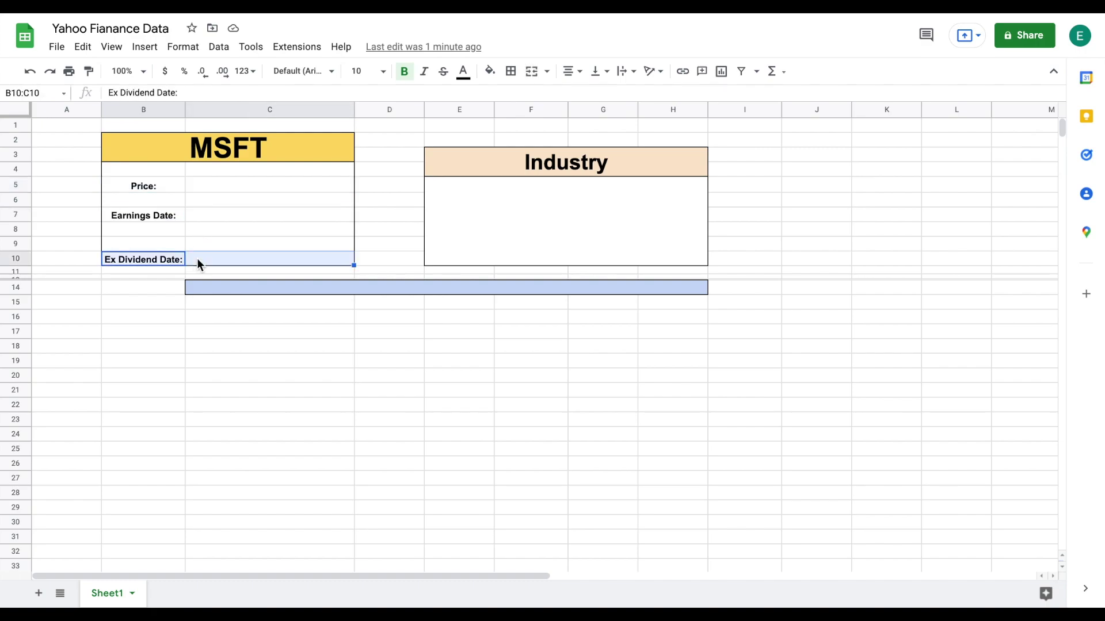
{"action": "left_click", "coordinate": [567, 219]}
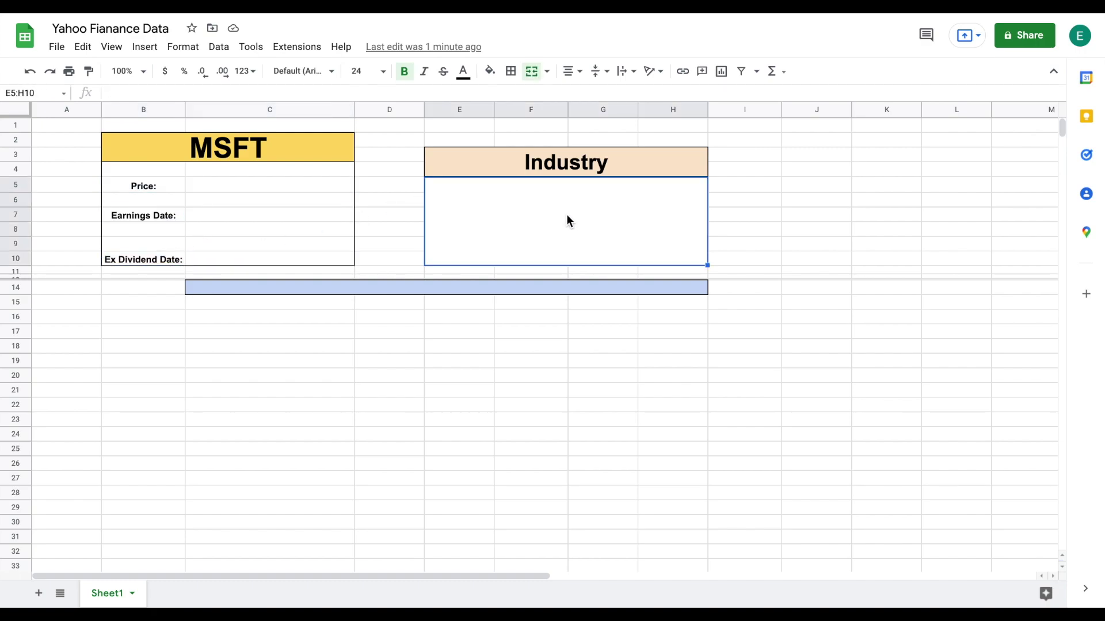
{"action": "left_click", "coordinate": [343, 288]}
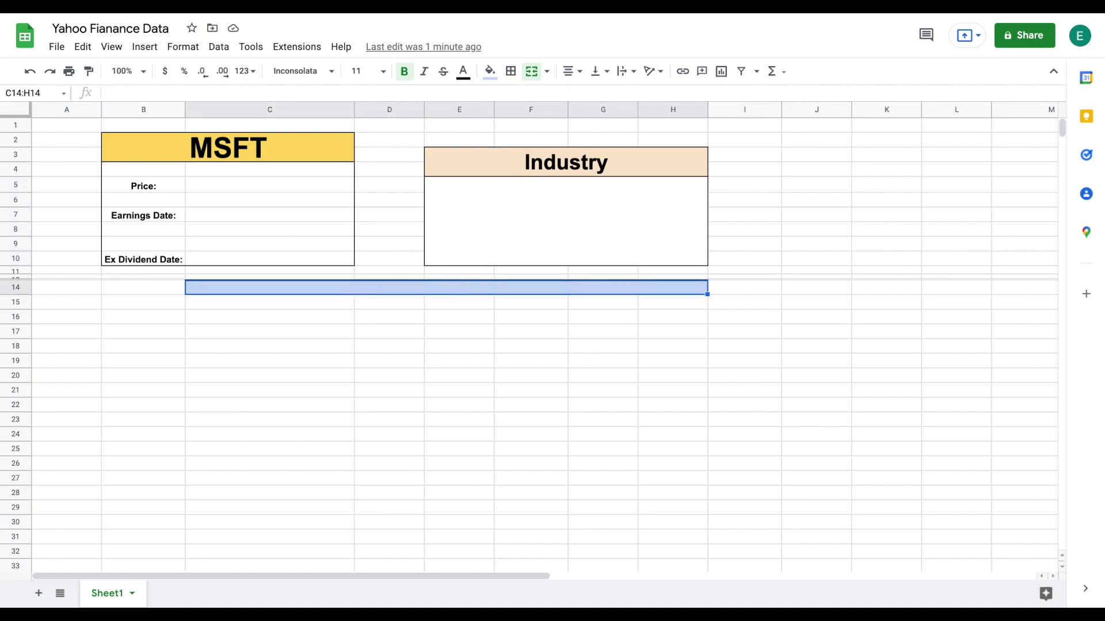
{"action": "key", "text": "ctrl+Tab"}
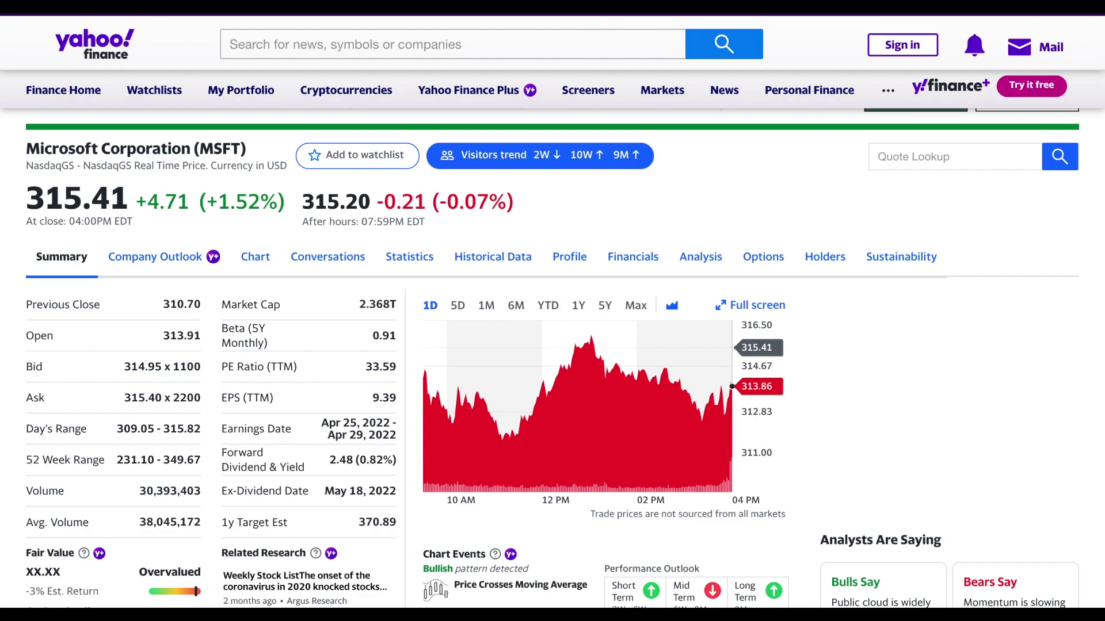
{"action": "key", "text": "ctrl+Tab"}
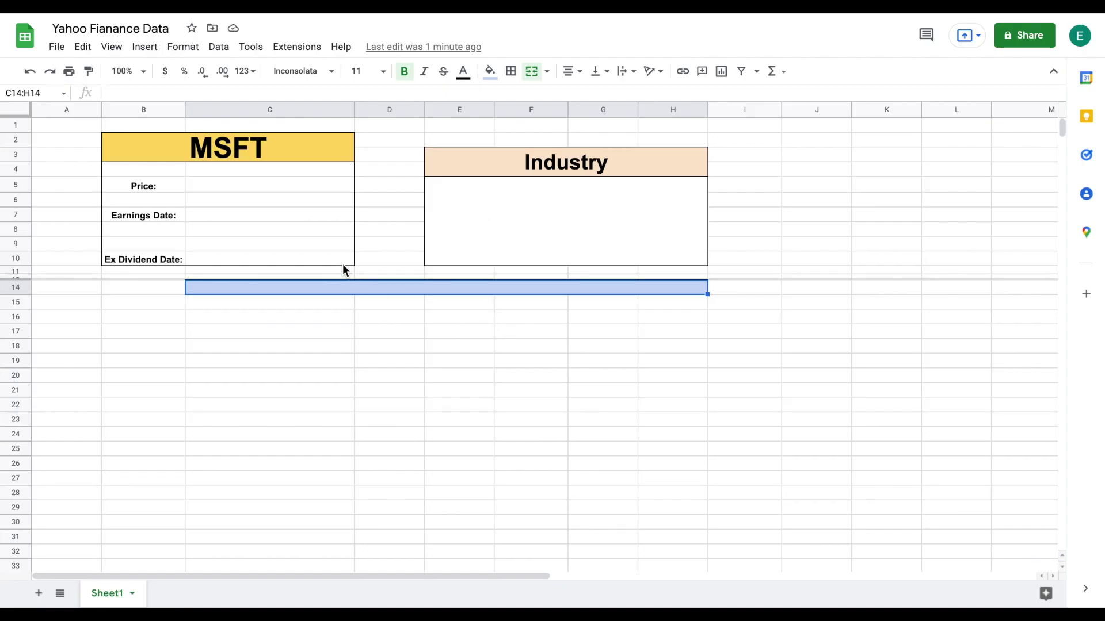
{"action": "left_click", "coordinate": [247, 182]}
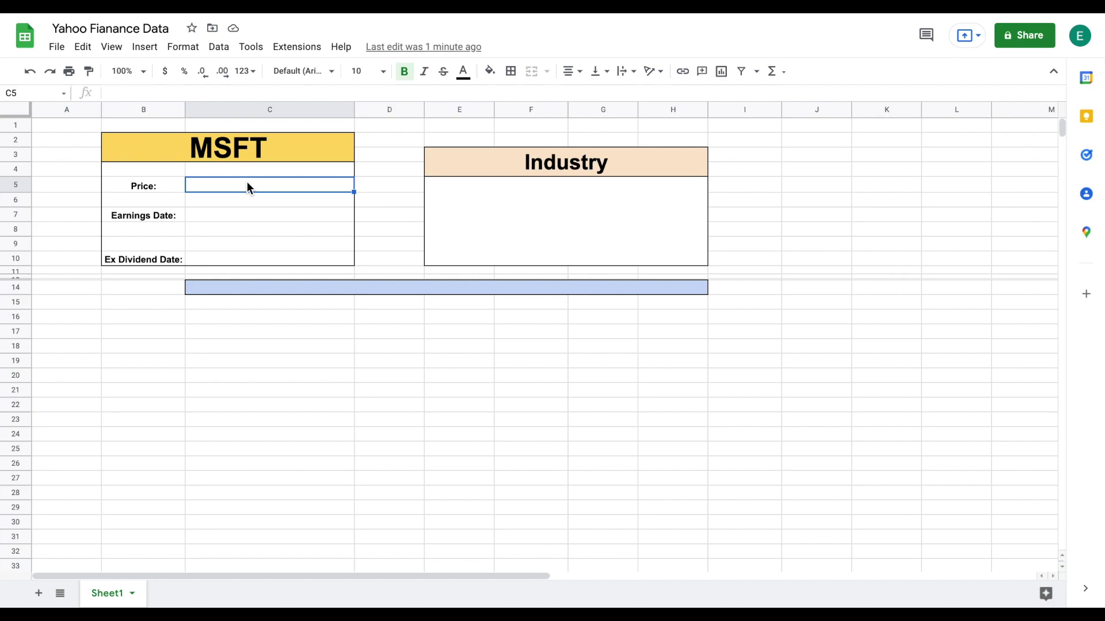
{"action": "type", "text": "="}
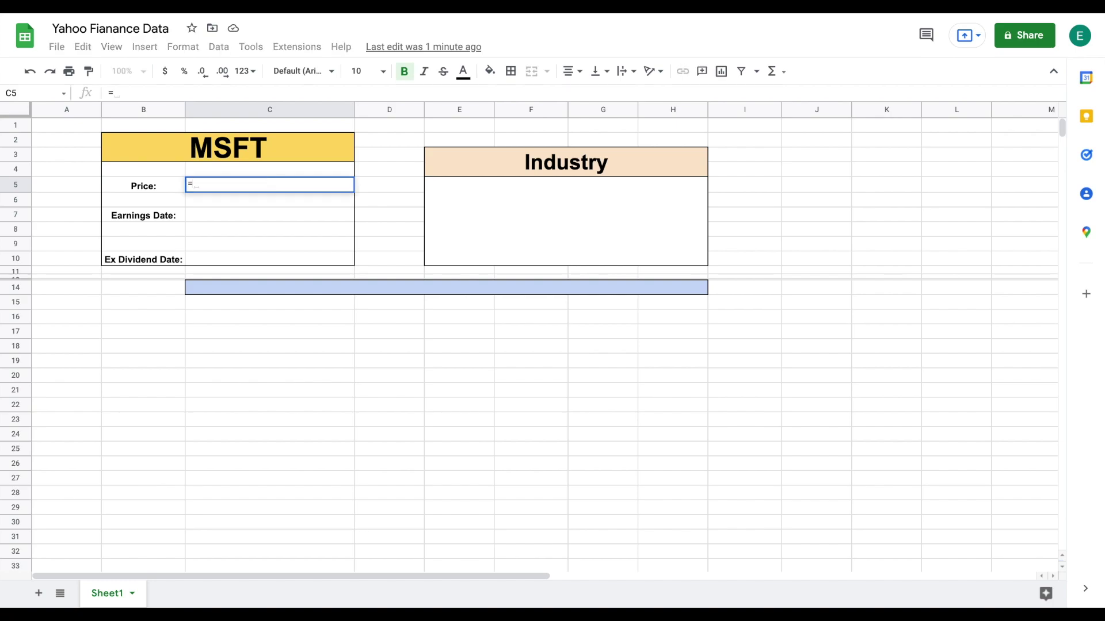
{"action": "type", "text": "import"}
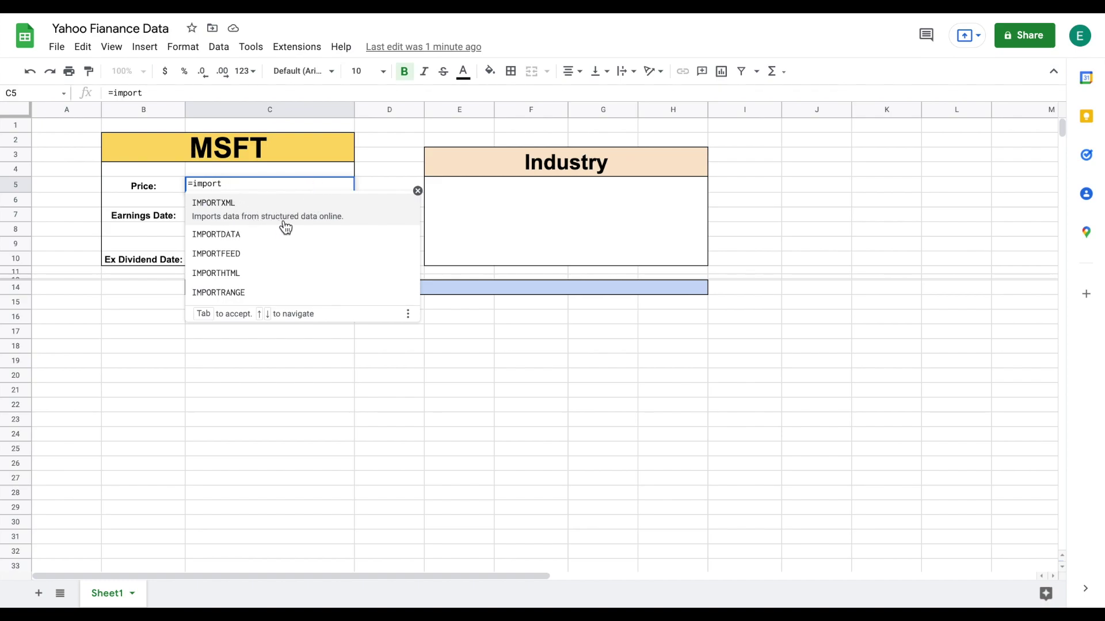
{"action": "left_click", "coordinate": [313, 210]}
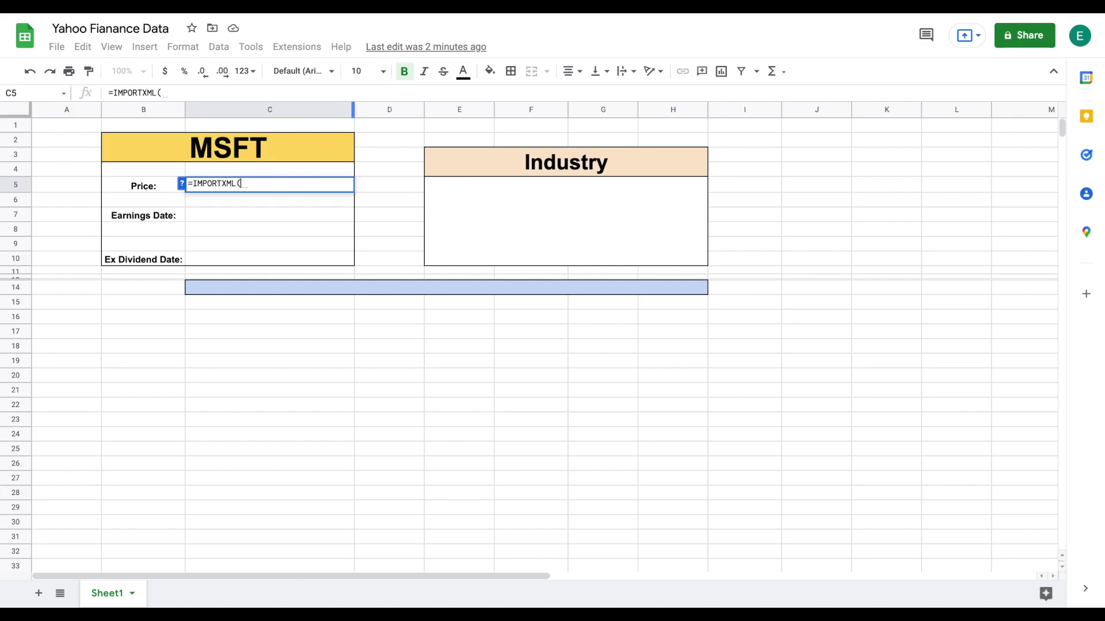
{"action": "key", "text": "ctrl+Tab"}
{"action": "type", "text": "\""}
{"action": "type", "text": "https://finance.yahoo.com/quote/MSFT?p=MSFT&.tsrc=fin-srch"}
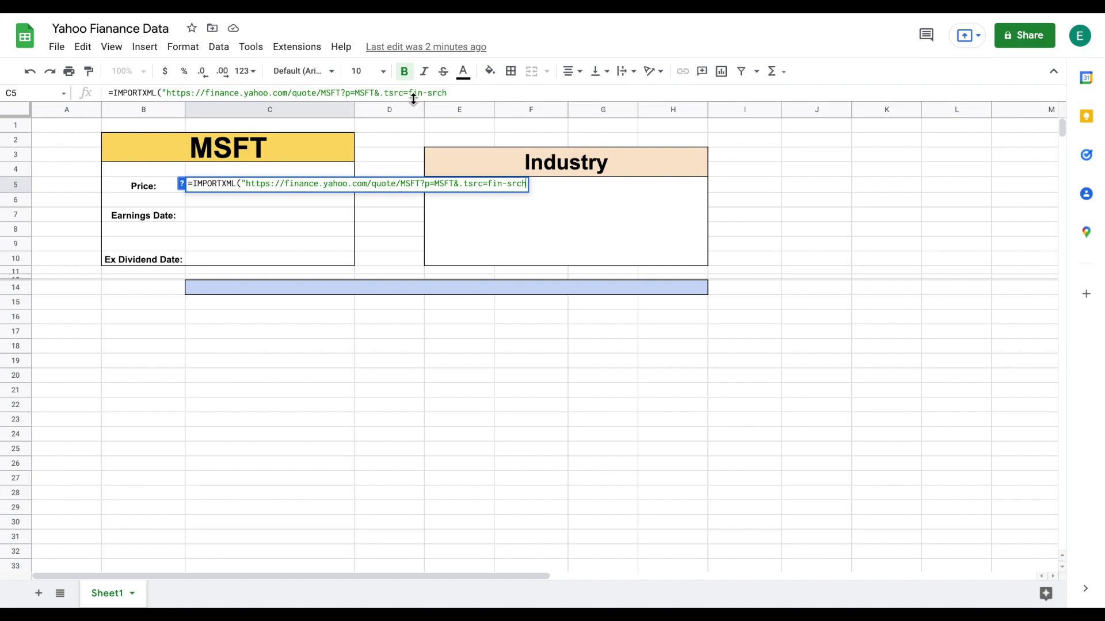
{"action": "left_click", "coordinate": [469, 93]}
{"action": "type", "text": "\""}
{"action": "type", "text": ",\""}
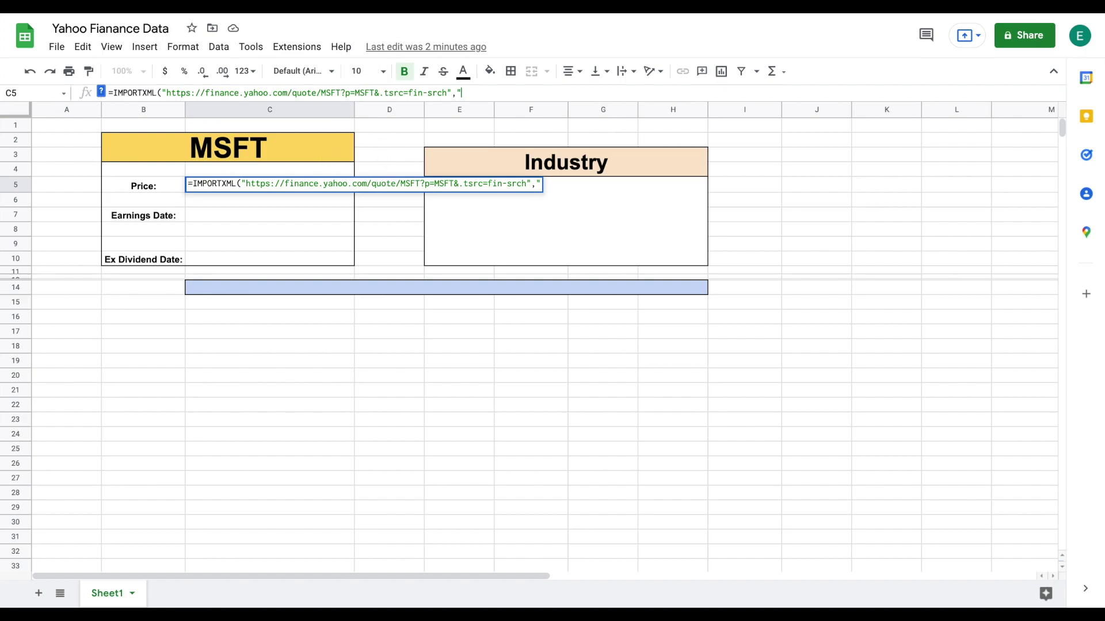
Step: Switch to the Yahoo Finance MSFT page and inspect the large closing share price in the page's code
{"action": "key", "text": "ctrl+Tab"}
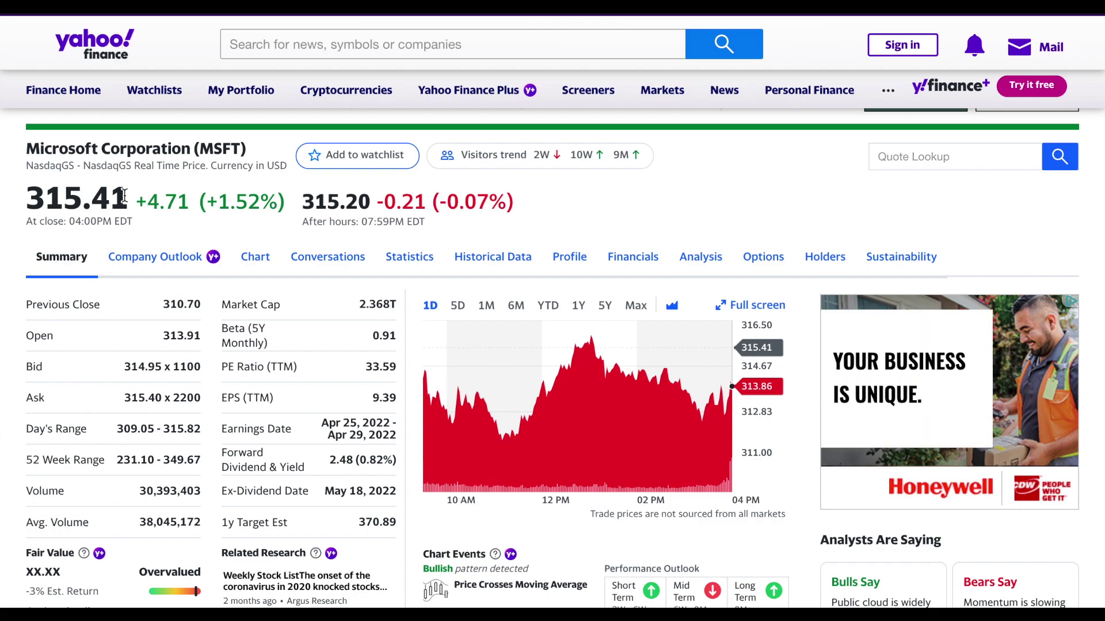
{"action": "right_click", "coordinate": [77, 197]}
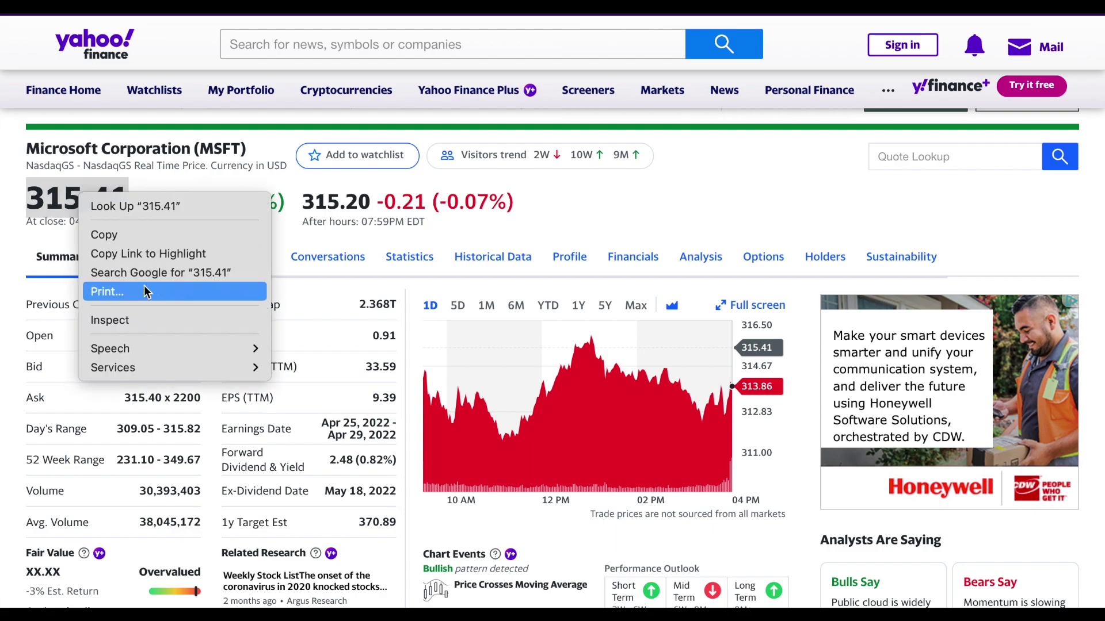
{"action": "left_click", "coordinate": [163, 320]}
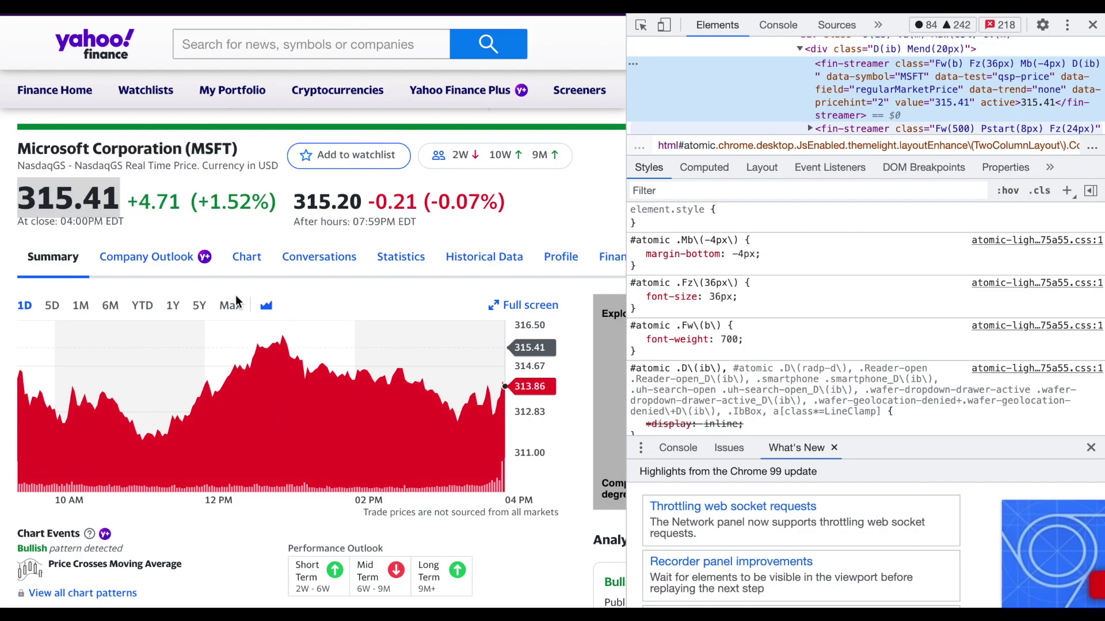
{"action": "scroll", "coordinate": [843, 128], "scroll_direction": "down", "scroll_amount": 4}
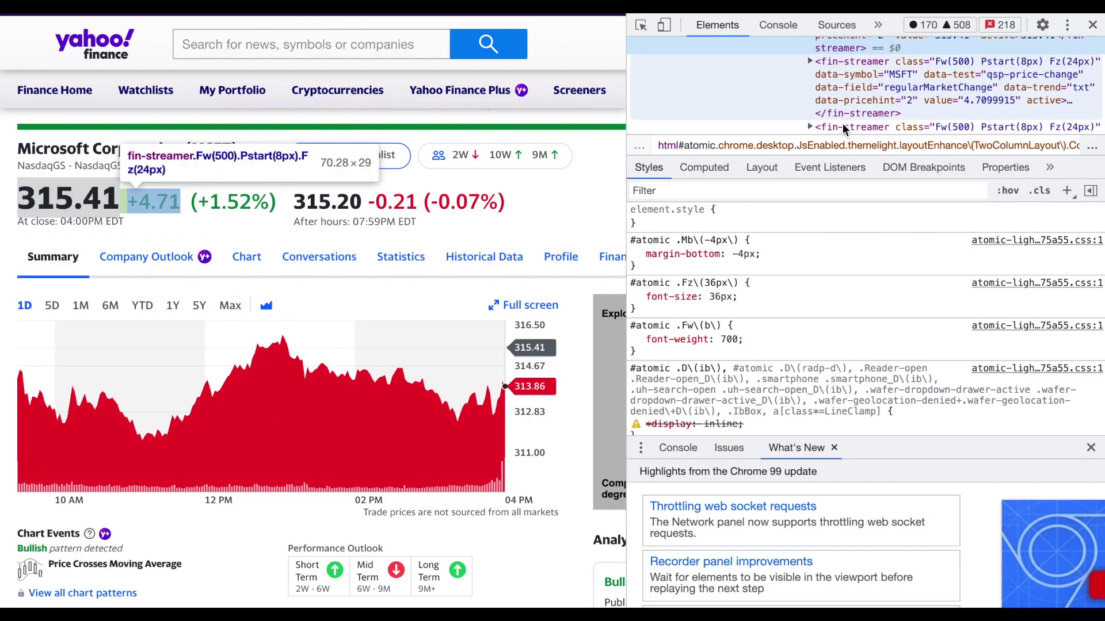
{"action": "scroll", "coordinate": [860, 103], "scroll_direction": "down", "scroll_amount": 3}
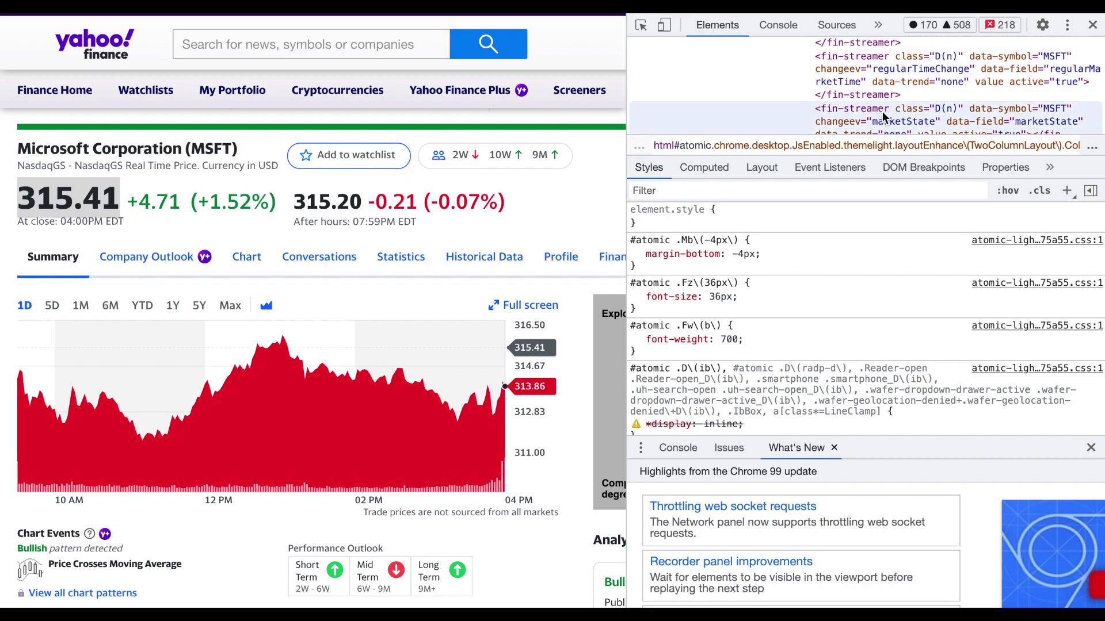
{"action": "scroll", "coordinate": [884, 92], "scroll_direction": "up", "scroll_amount": 3}
{"action": "scroll", "coordinate": [883, 89], "scroll_direction": "up", "scroll_amount": 2}
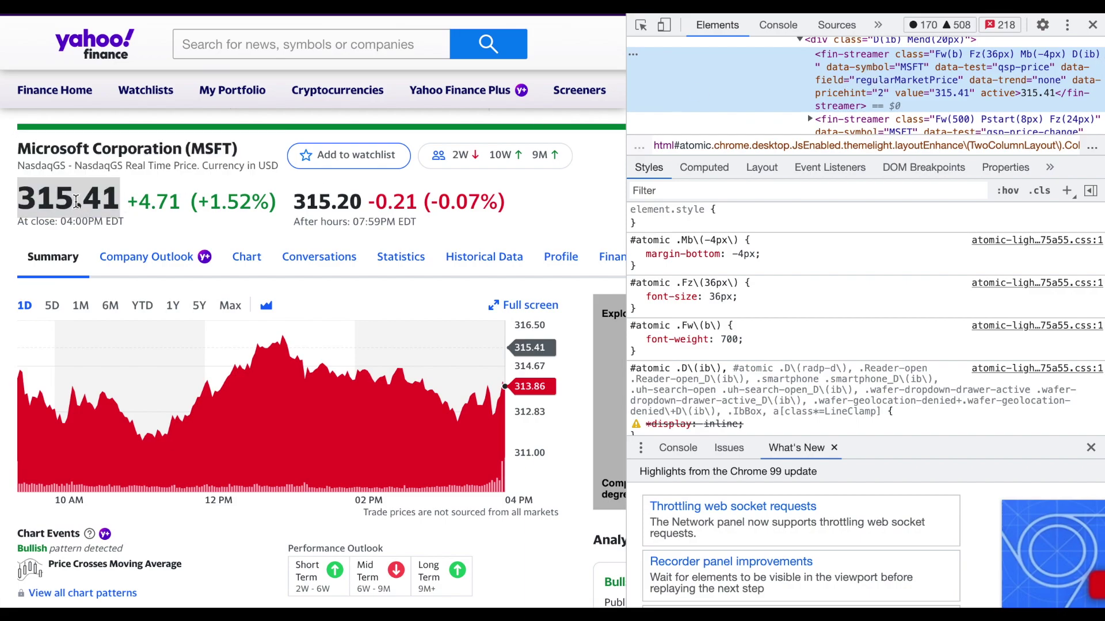
Step: Copy the full XPath of the fin-streamer element that holds the regular market price
{"action": "right_click", "coordinate": [860, 87]}
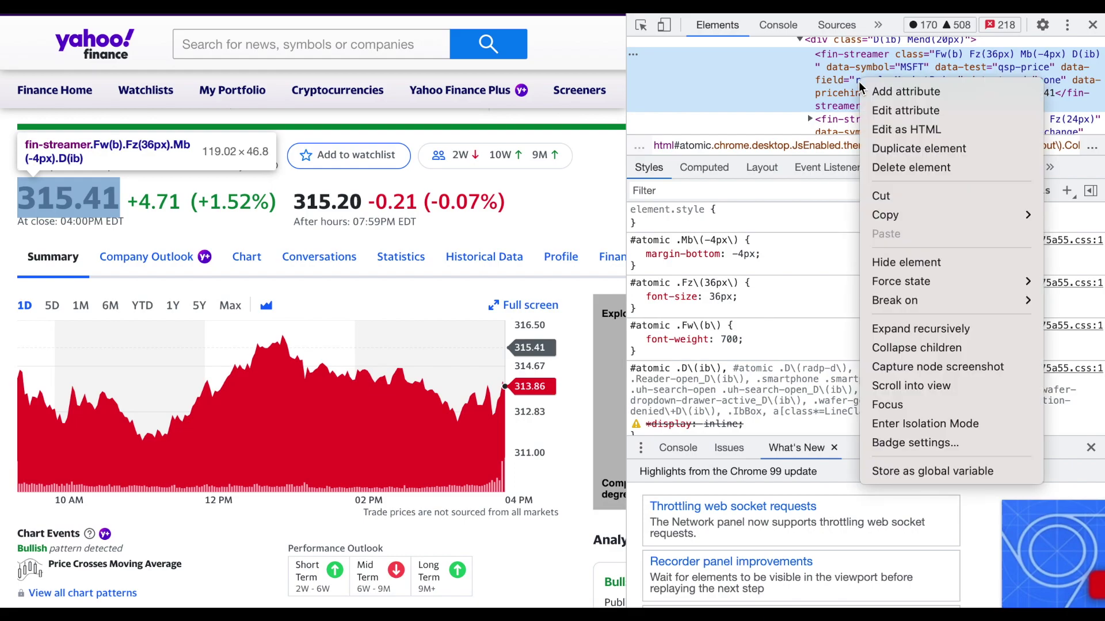
{"action": "mouse_move", "coordinate": [966, 215]}
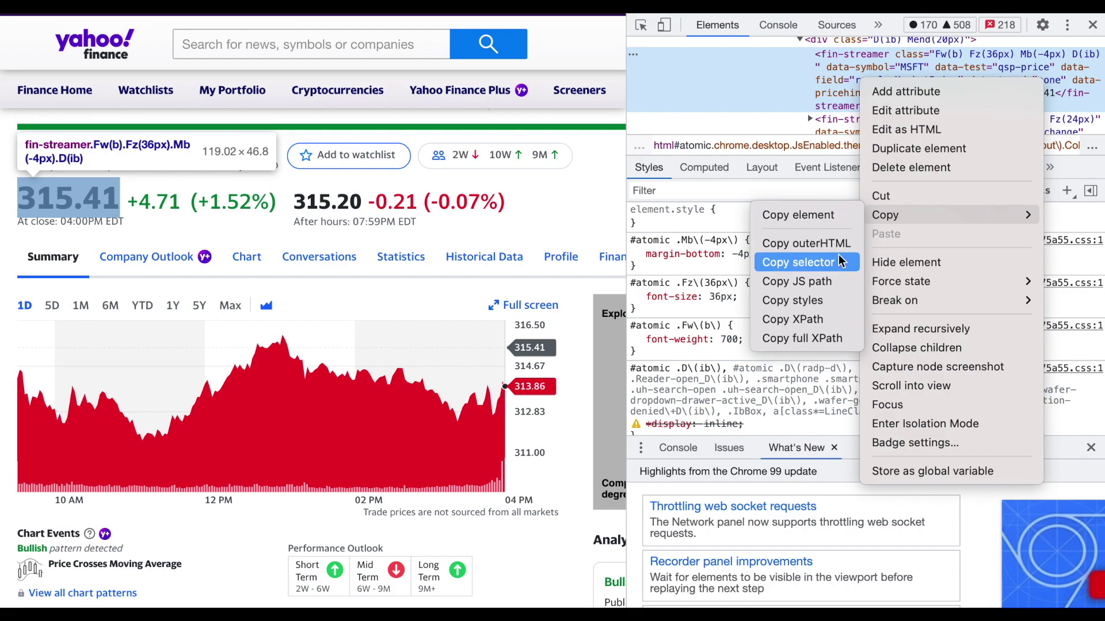
{"action": "left_click", "coordinate": [805, 337]}
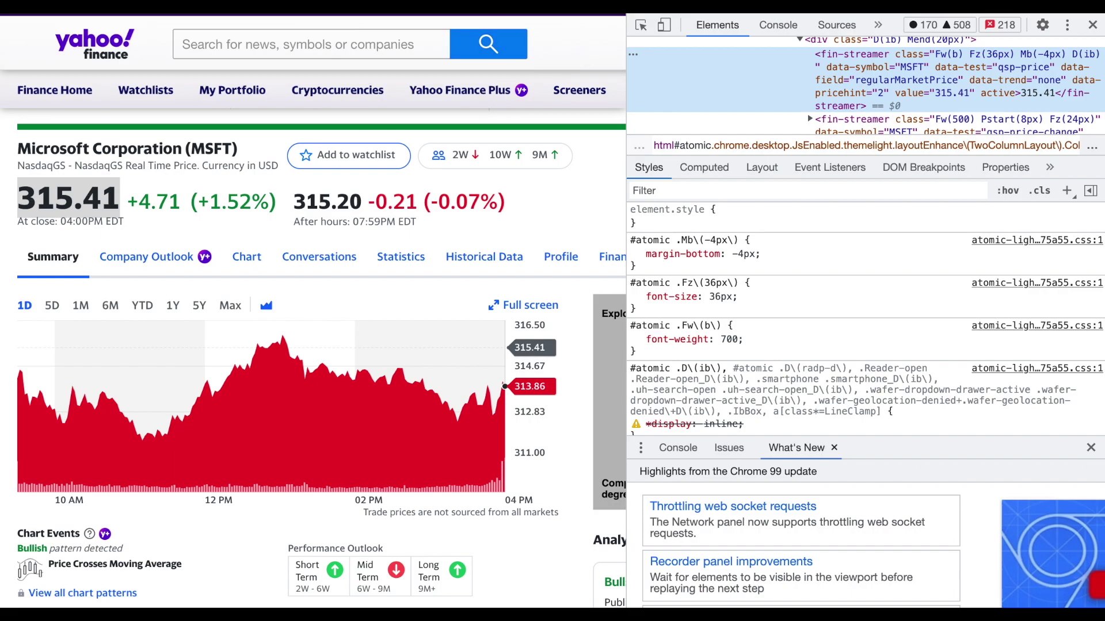
Step: Back in Google Sheets, paste the copied XPath as the second argument in C5 and complete the IMPORTXML formula
{"action": "key", "text": "ctrl+Tab"}
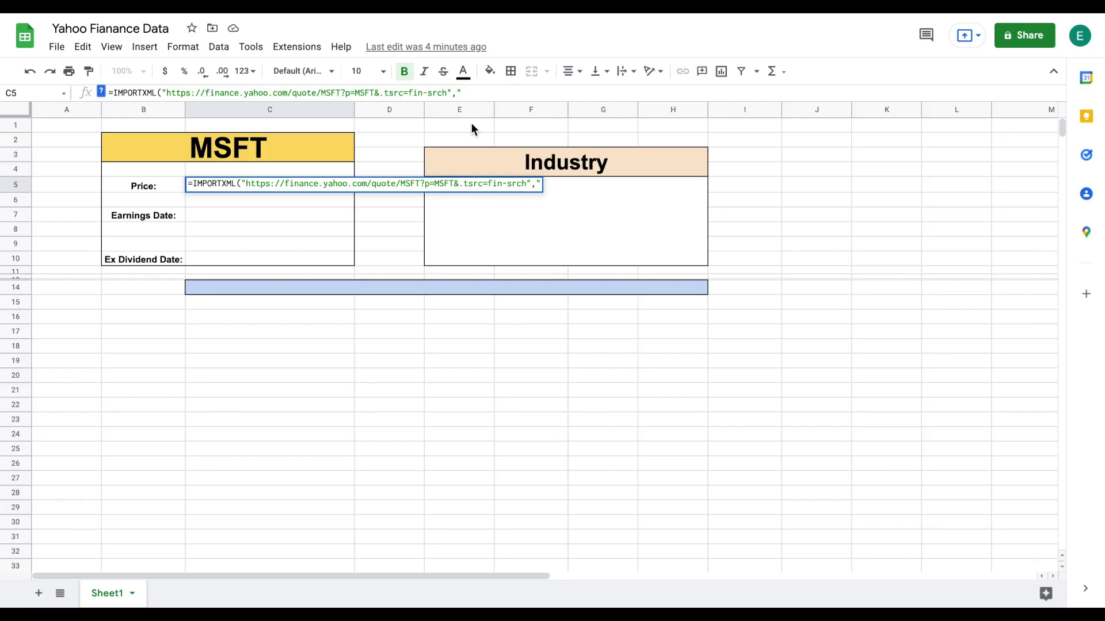
{"action": "key", "text": "ctrl+v"}
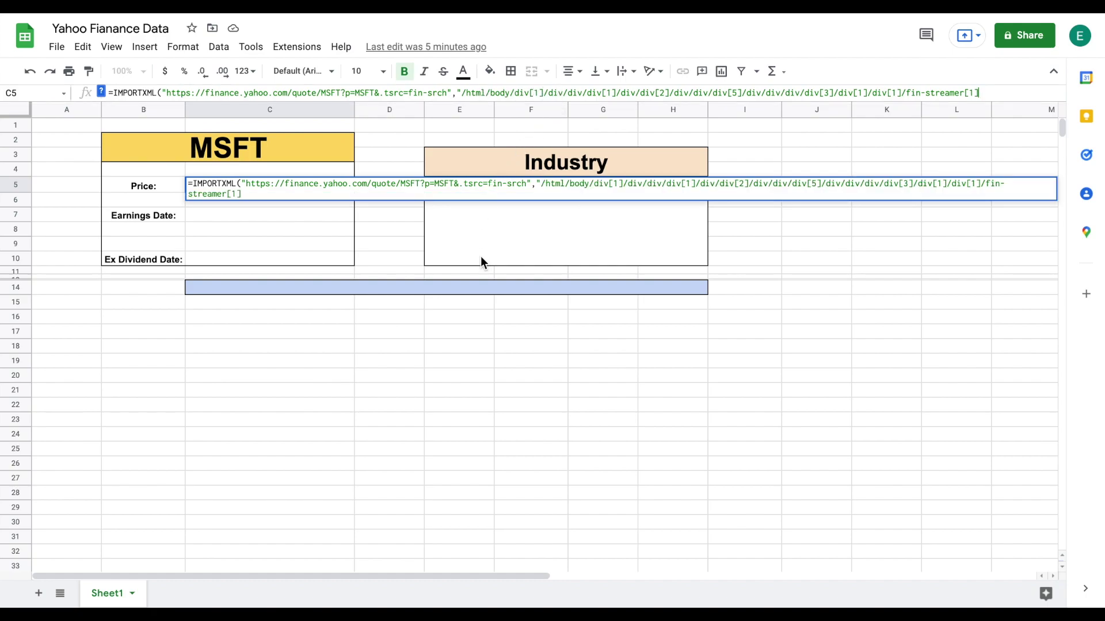
{"action": "type", "text": "\")"}
{"action": "key", "text": "Return"}
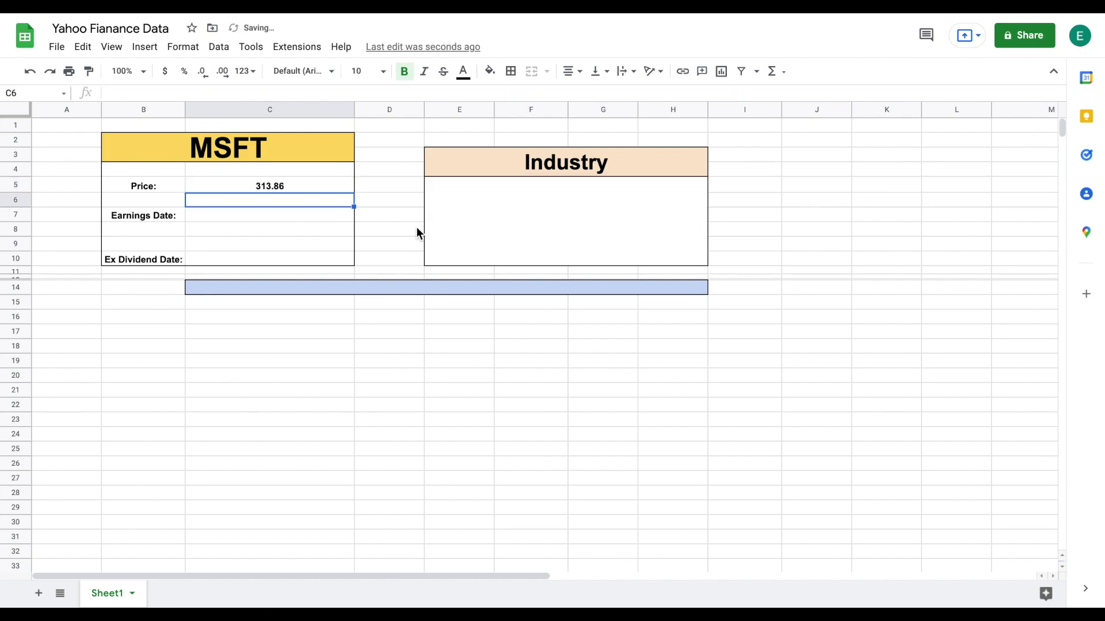
{"action": "left_click", "coordinate": [331, 187]}
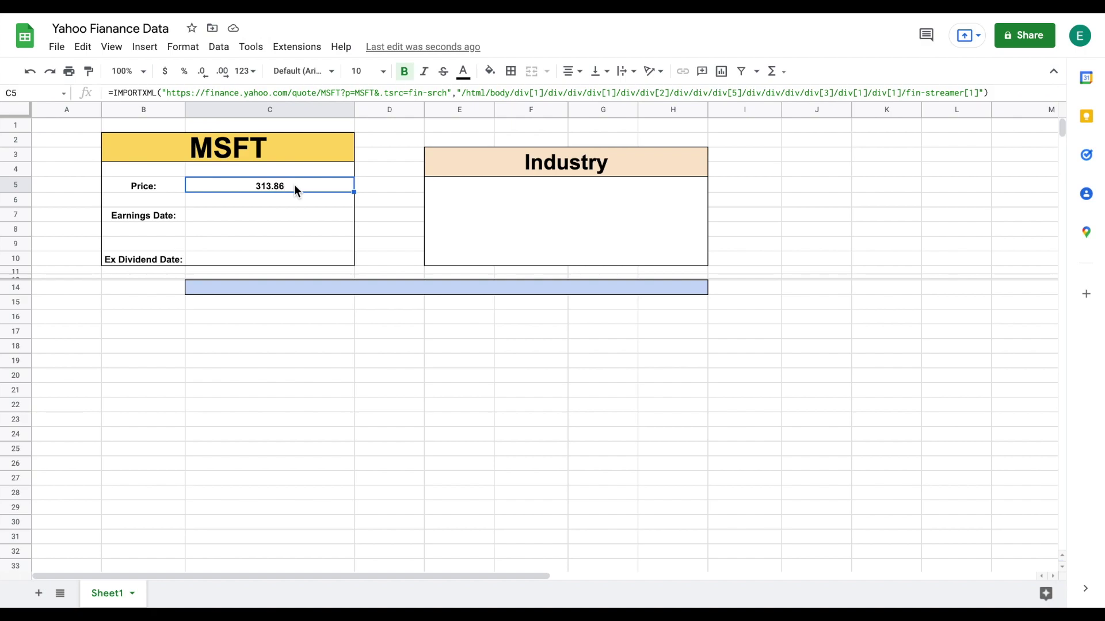
{"action": "left_click_drag", "start_coordinate": [170, 216], "coordinate": [191, 218]}
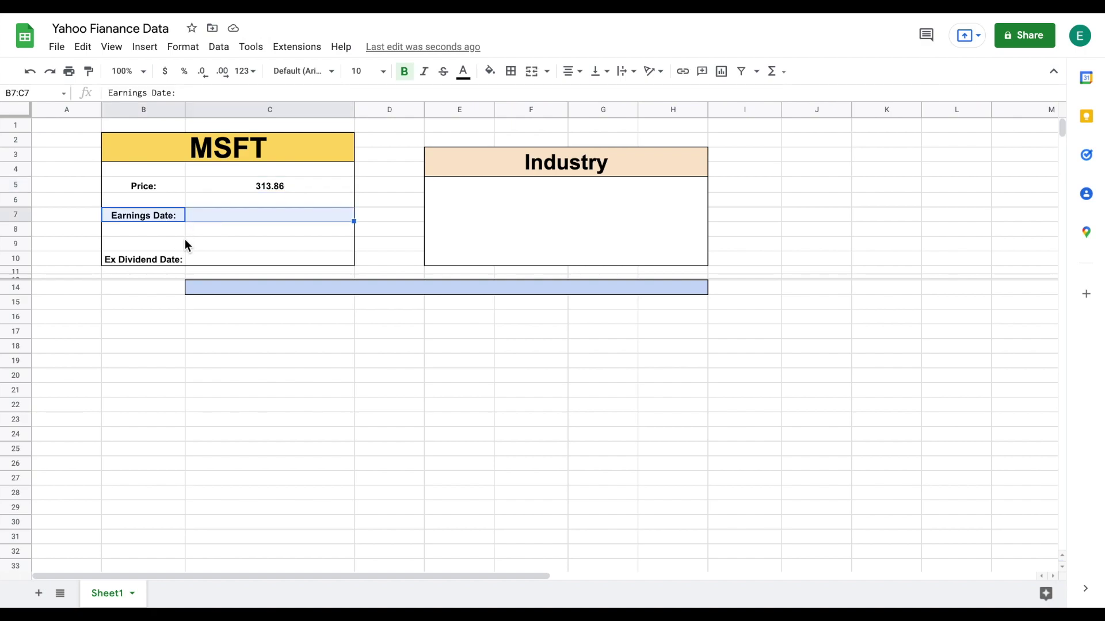
{"action": "left_click_drag", "start_coordinate": [166, 260], "coordinate": [210, 259]}
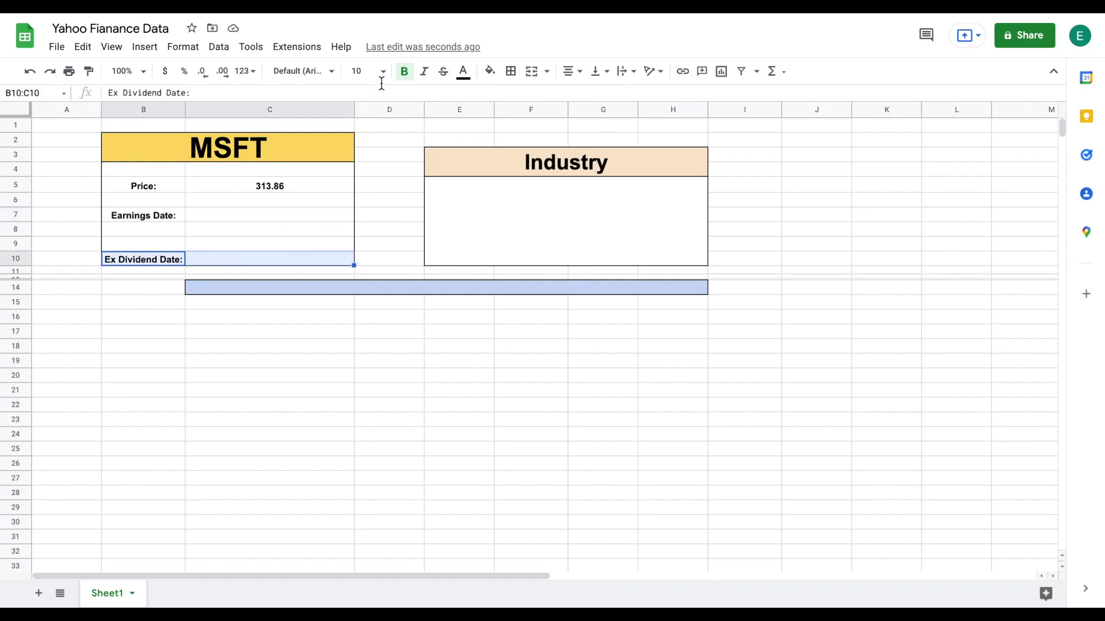
Step: Copy the opening part of the Price formula in C5, from the equals sign through the comma after the URL
{"action": "left_click", "coordinate": [300, 186]}
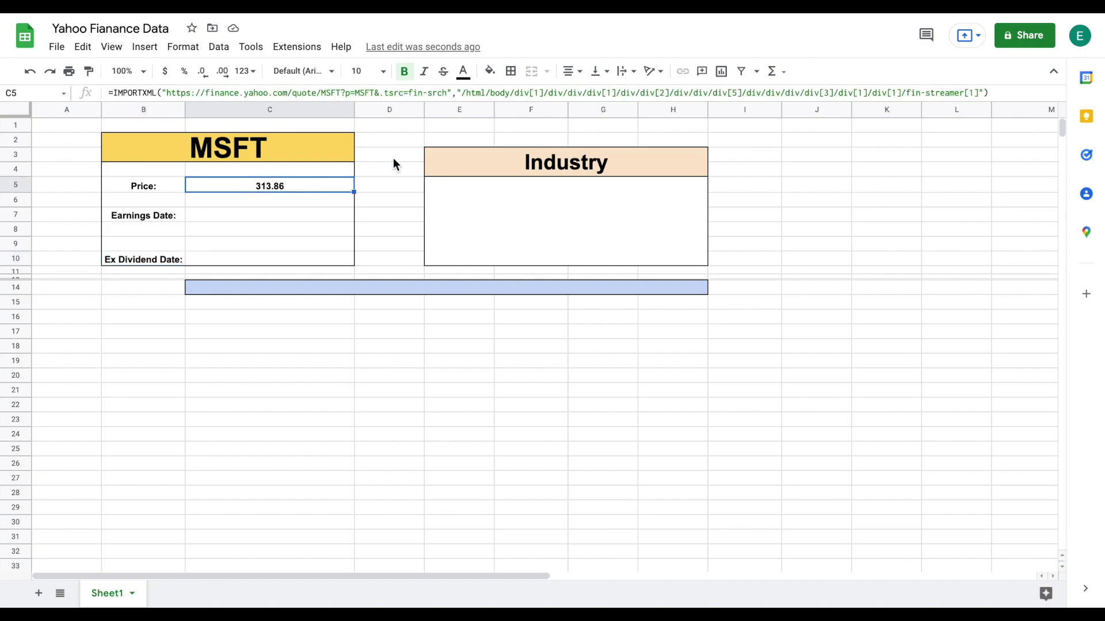
{"action": "left_click_drag", "start_coordinate": [457, 93], "coordinate": [273, 80]}
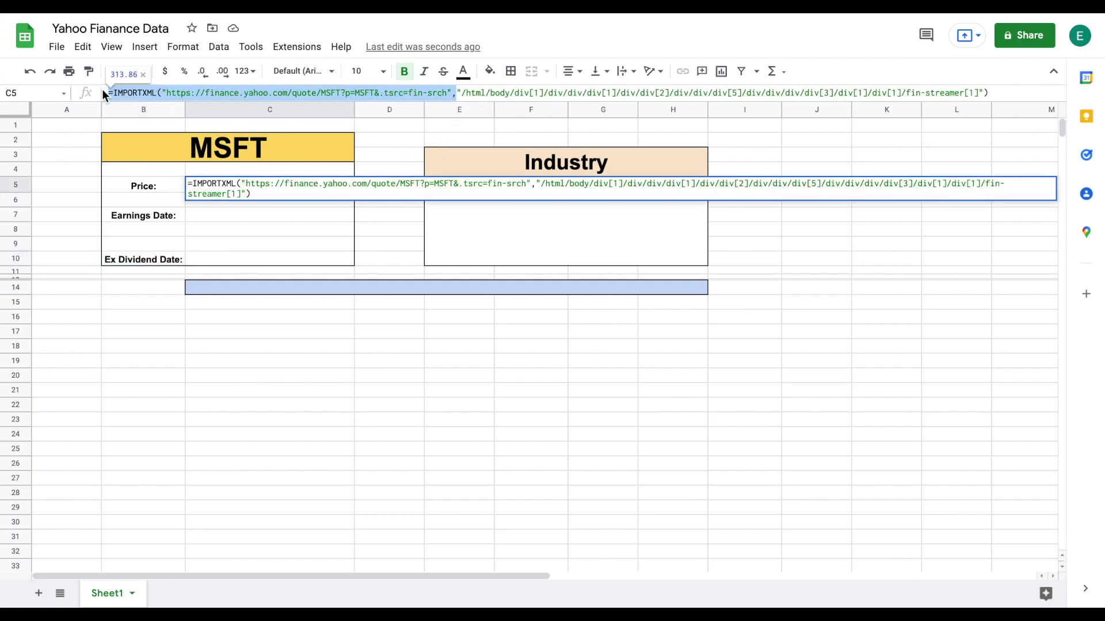
{"action": "left_click", "coordinate": [226, 216]}
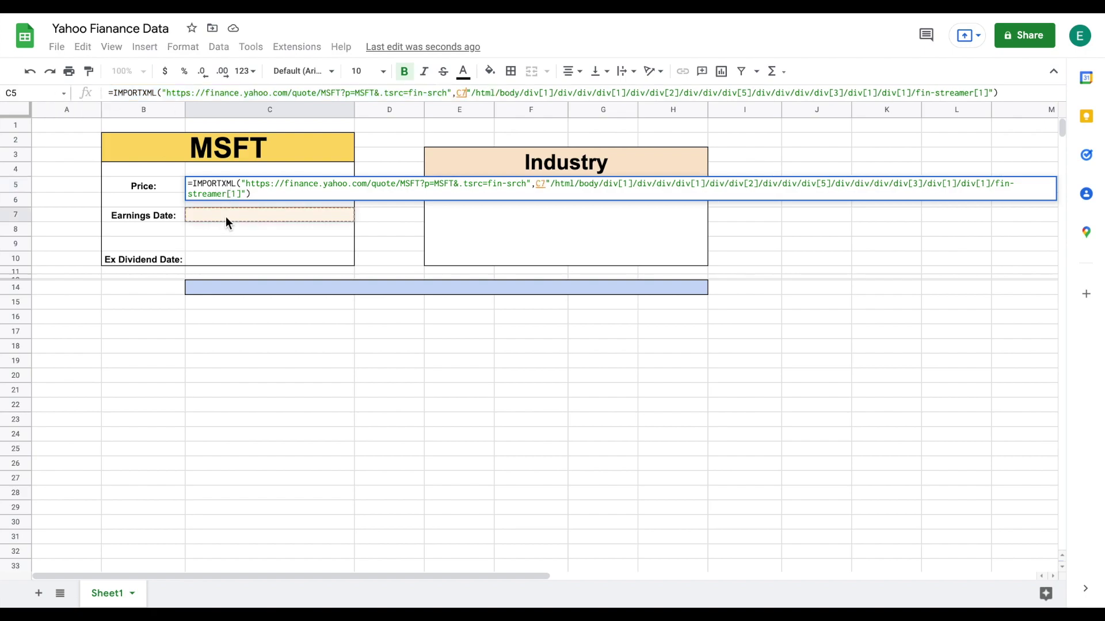
{"action": "key", "text": "Return"}
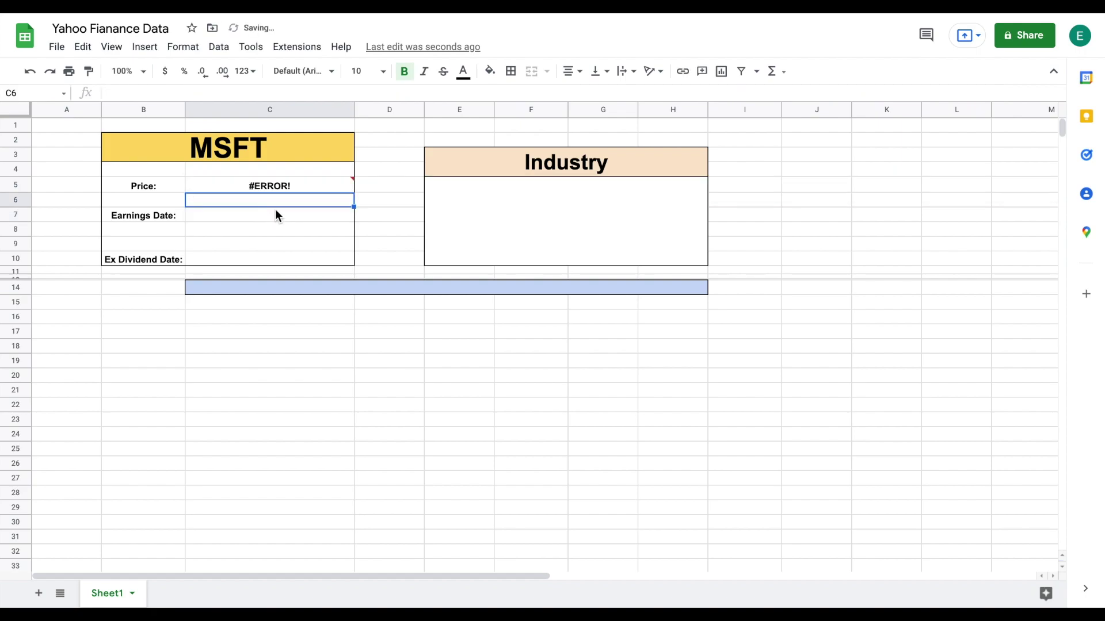
{"action": "key", "text": "ctrl+z"}
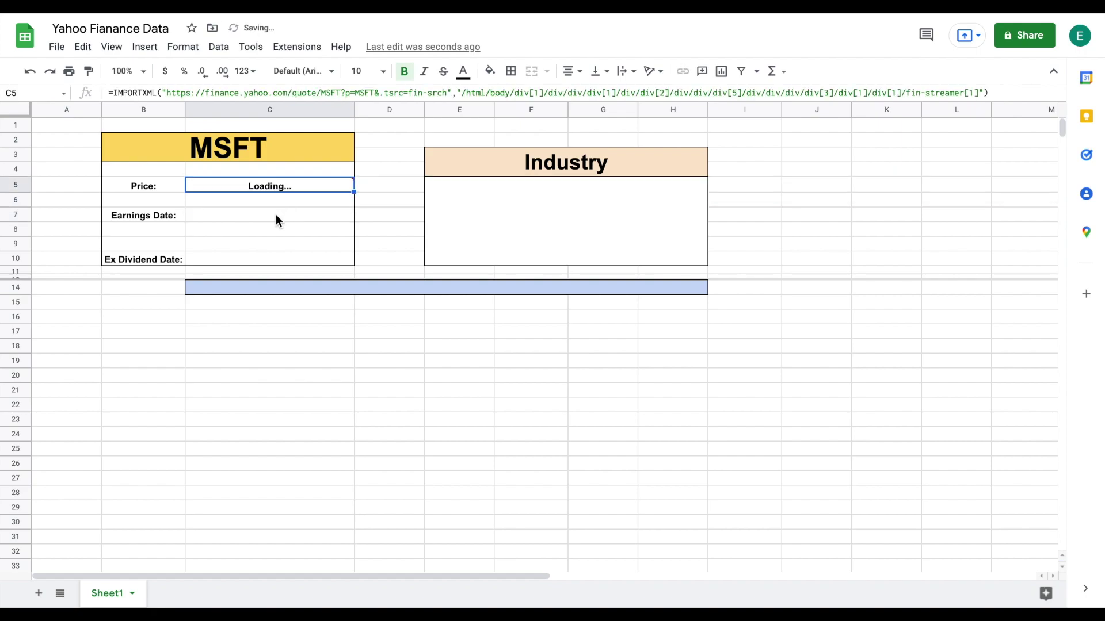
Step: Paste the copied formula start into the Earnings Date cell C7 and open the quotes of the second argument
{"action": "left_click", "coordinate": [275, 214]}
{"action": "key", "text": "ctrl+v"}
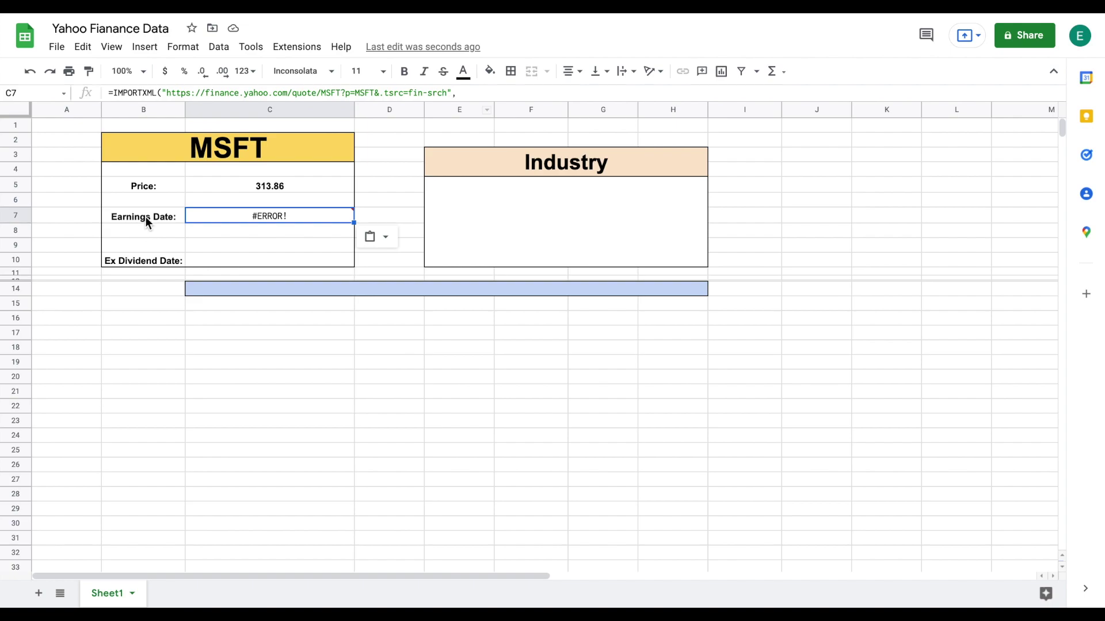
{"action": "left_click", "coordinate": [477, 93]}
{"action": "type", "text": "\""}
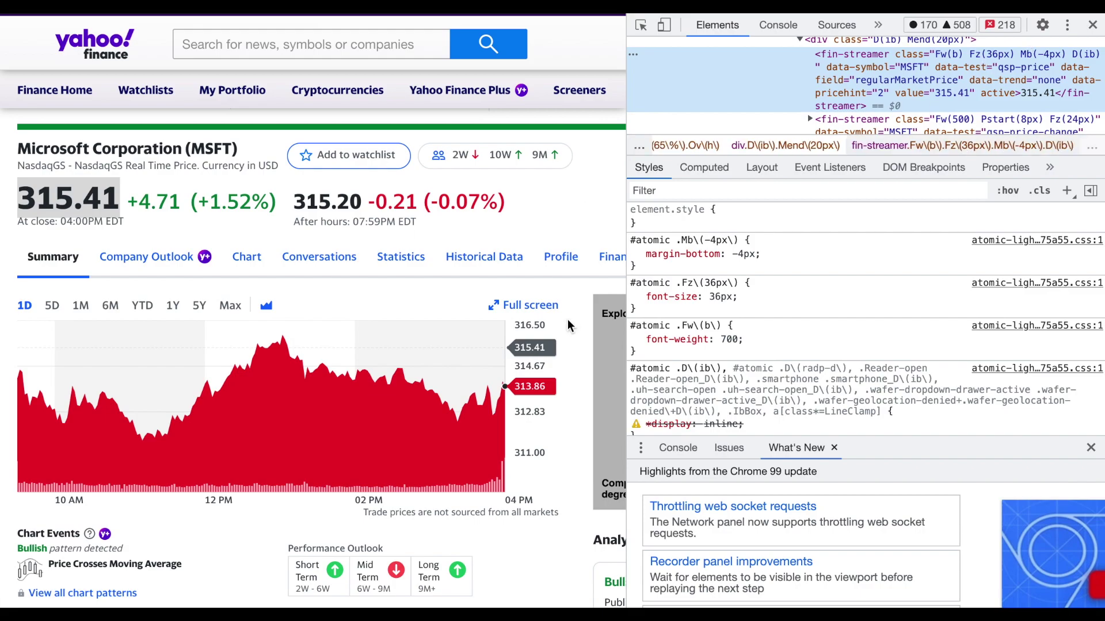
Step: Switch to the Yahoo Finance MSFT page, inspect the second date of the Earnings Date range and copy the full XPath of its span element
{"action": "scroll", "coordinate": [567, 321], "scroll_direction": "down", "scroll_amount": 5}
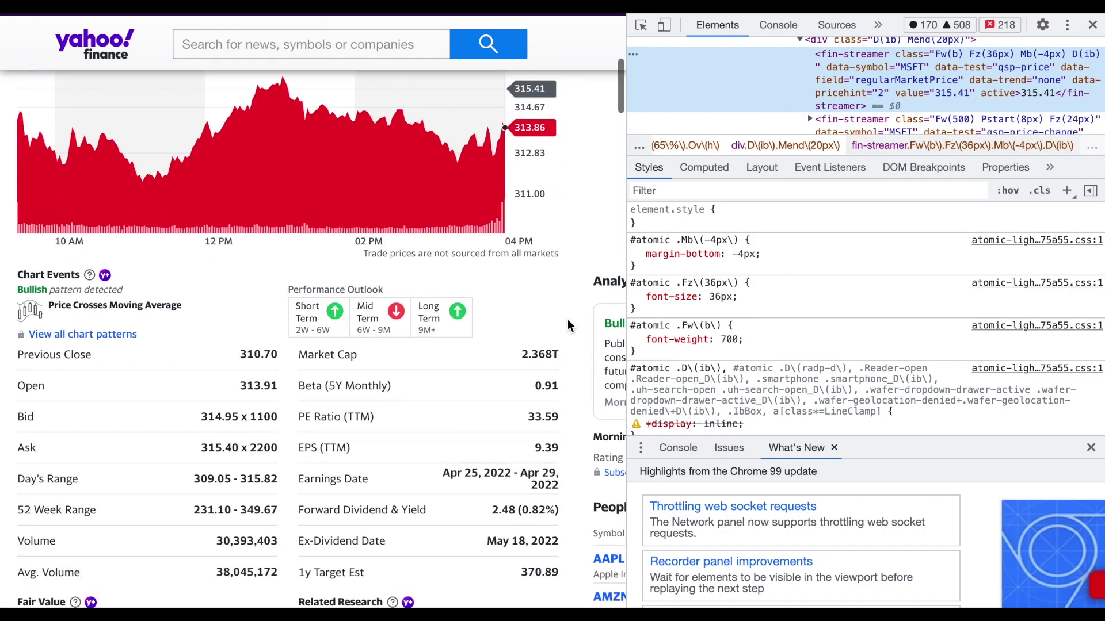
{"action": "scroll", "coordinate": [567, 319], "scroll_direction": "down", "scroll_amount": 2}
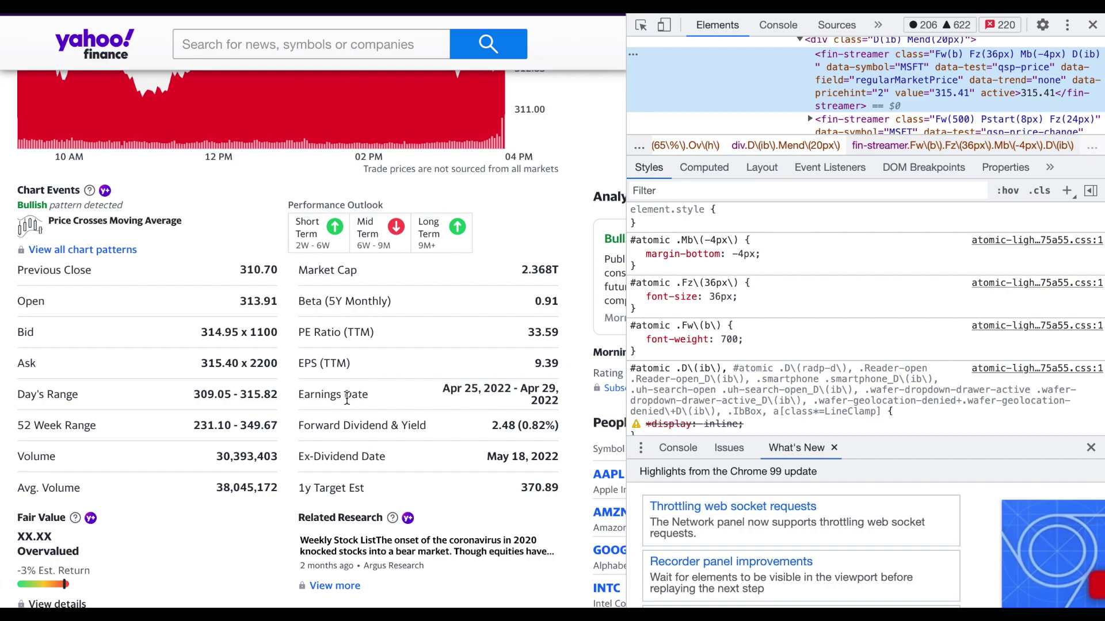
{"action": "right_click", "coordinate": [527, 391]}
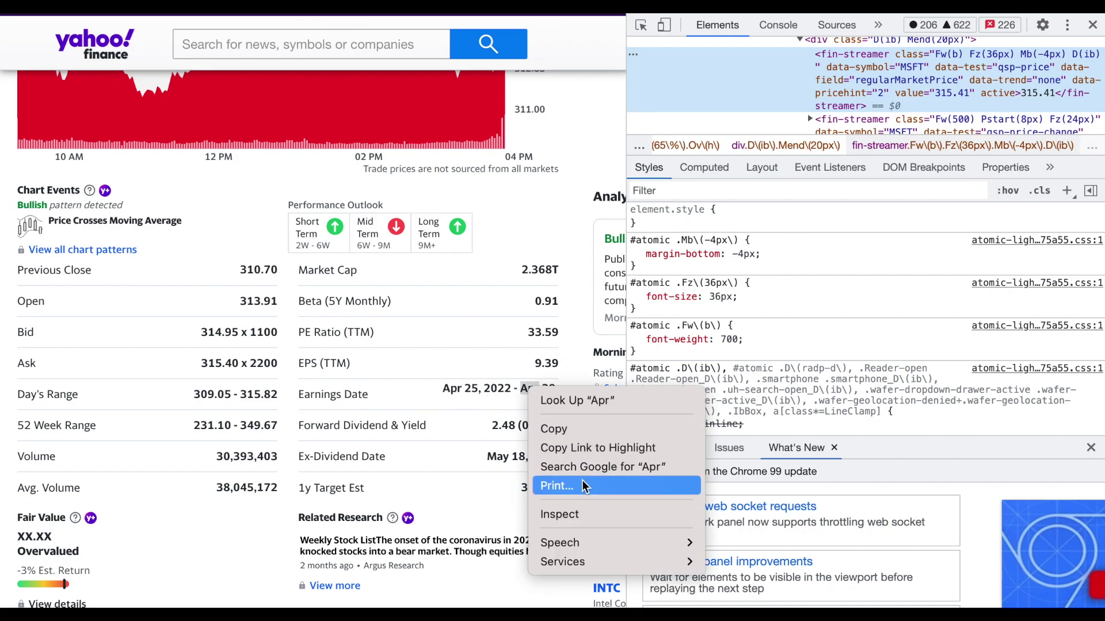
{"action": "key", "text": "Escape"}
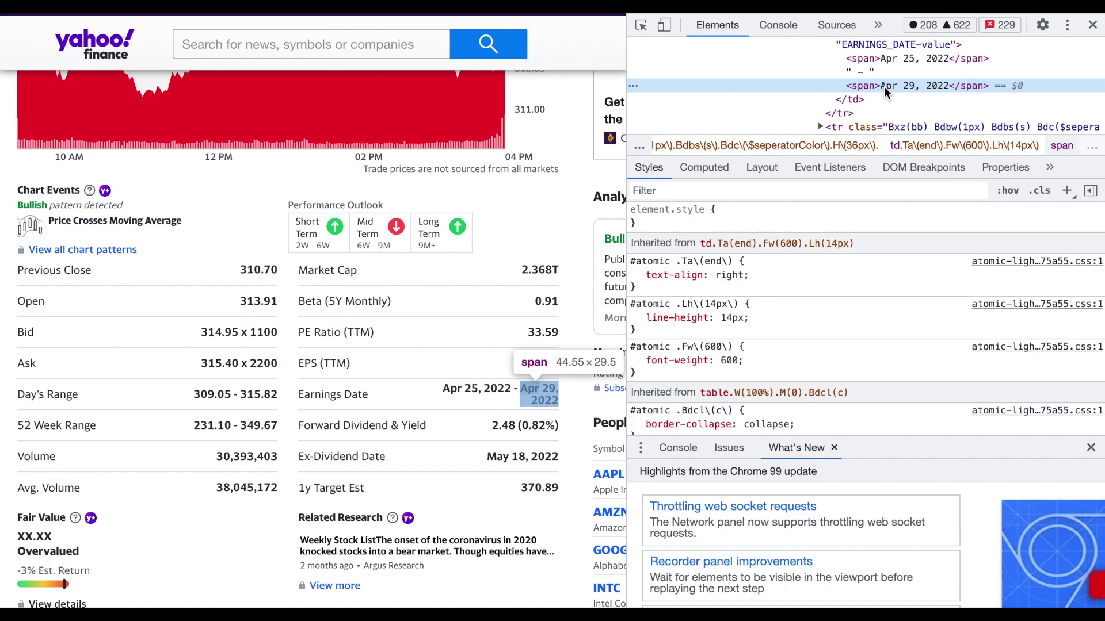
{"action": "right_click", "coordinate": [884, 87]}
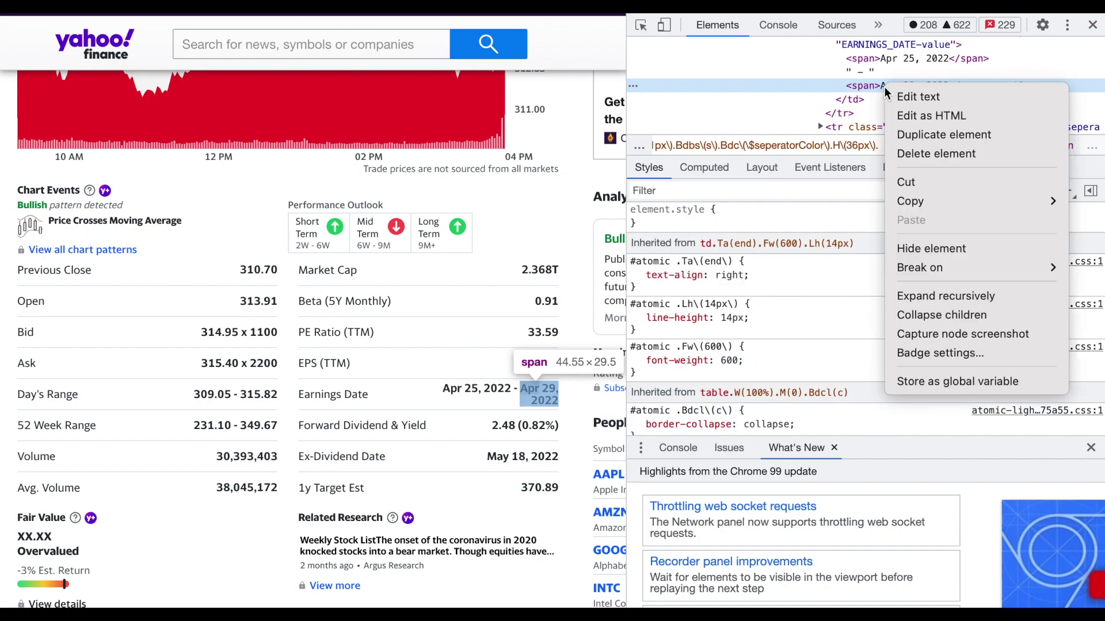
{"action": "mouse_move", "coordinate": [962, 201]}
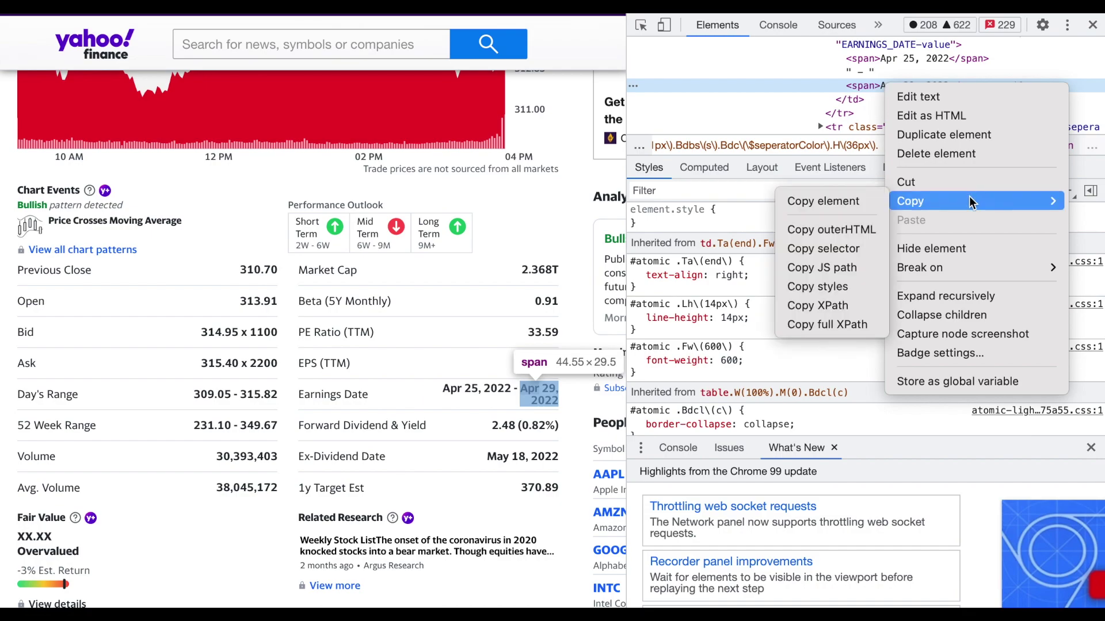
{"action": "left_click", "coordinate": [827, 324]}
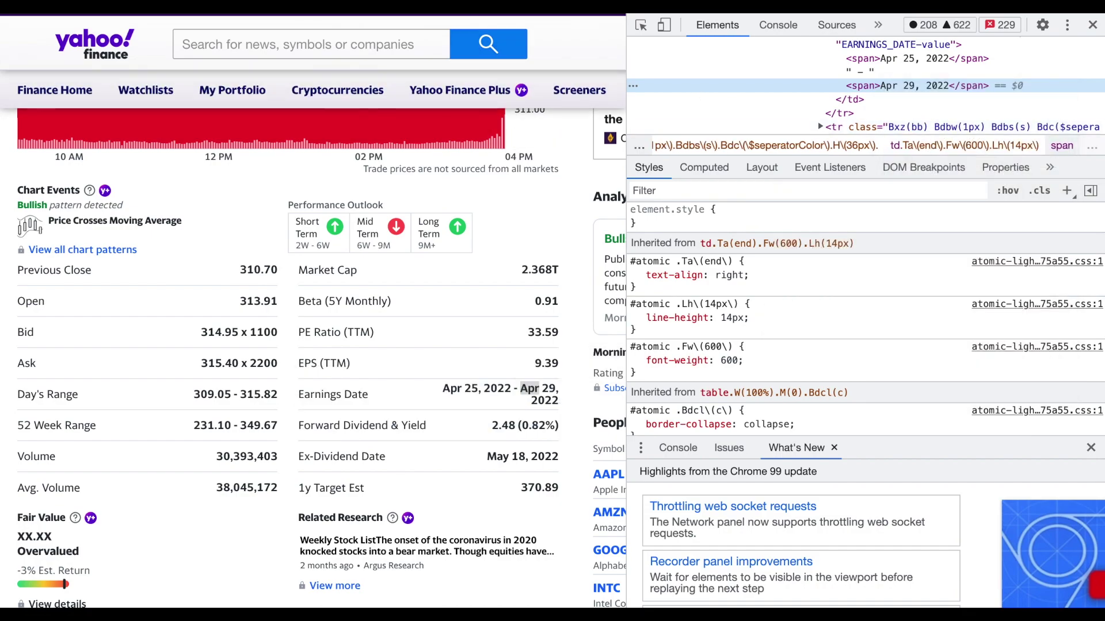
Step: Back in Google Sheets, insert the copied XPath as the second argument in C7 and complete the IMPORTXML formula
{"action": "key", "text": "ctrl+Tab"}
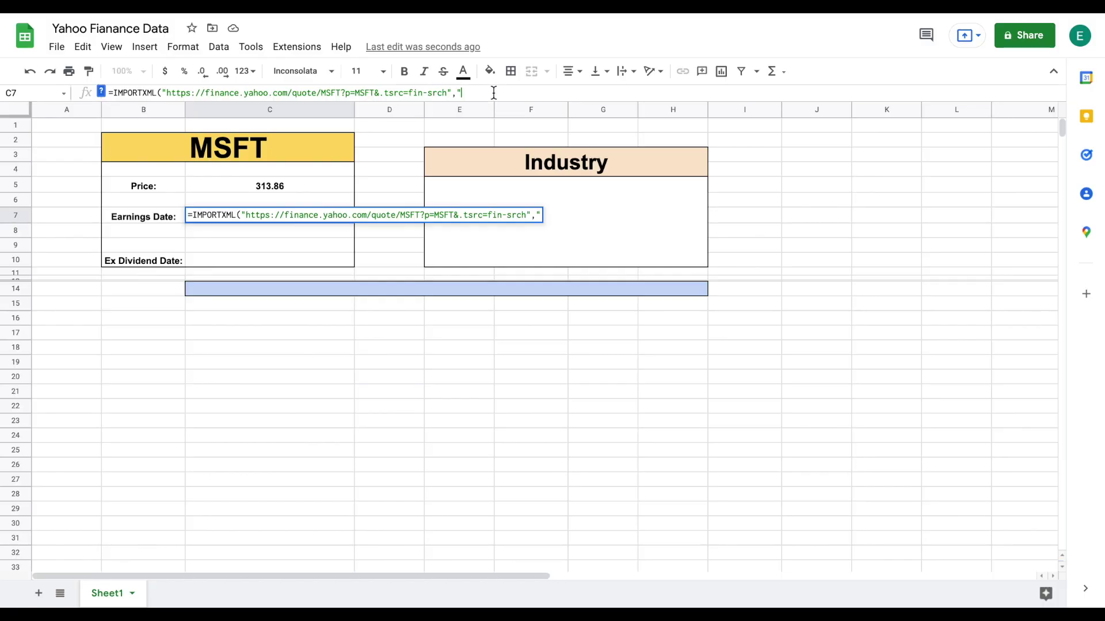
{"action": "type", "text": "/html/body/div[1]/div/div/div[1]/div/div[3]/div[1]/div/div[1]/div/div/div/div[2]/div[2]/table/tbody/tr[5]/td[2]/span[2]"}
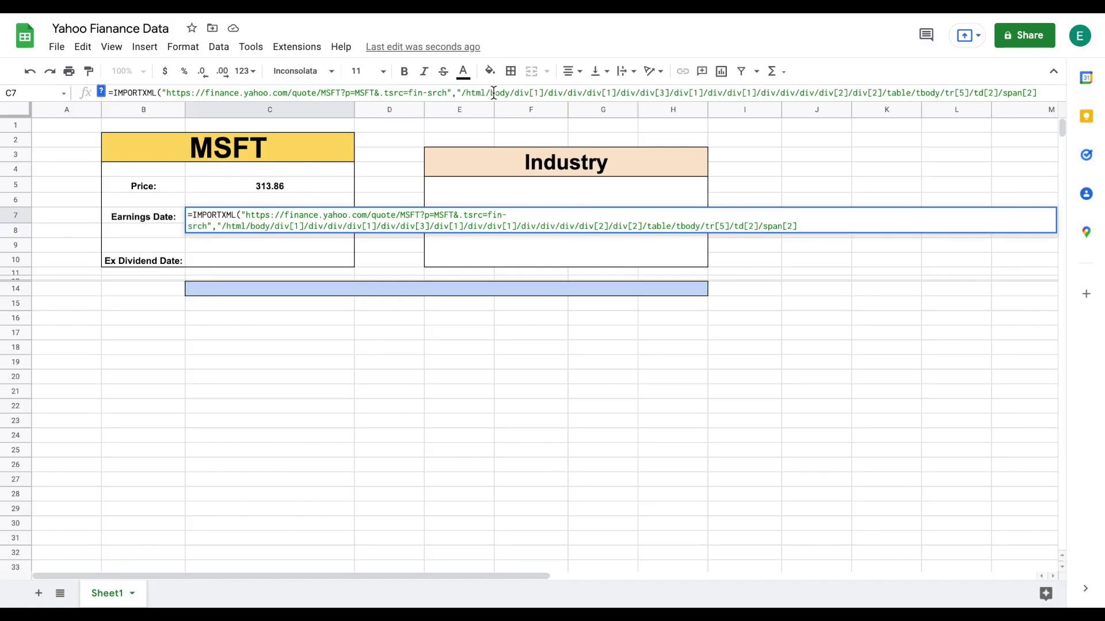
{"action": "type", "text": "\")"}
{"action": "key", "text": "Return"}
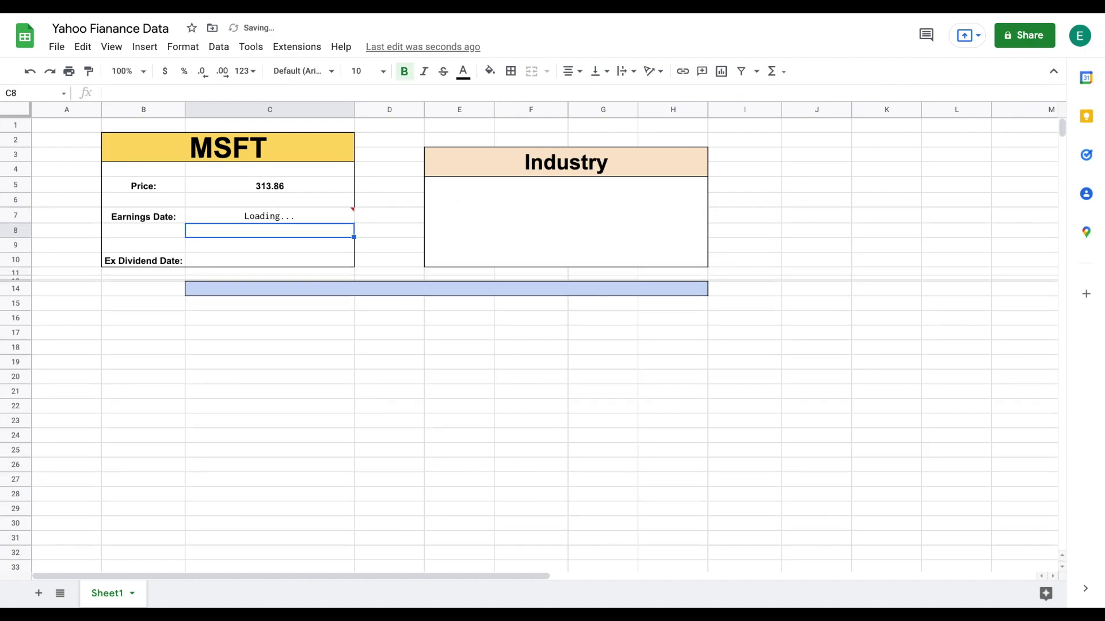
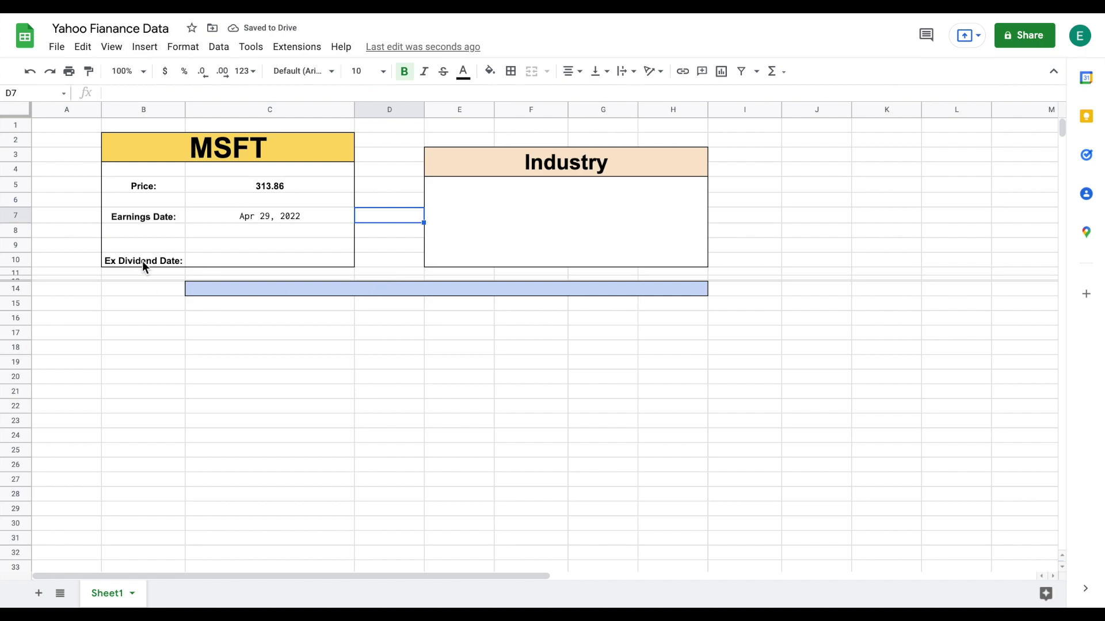
Step: Copy the start of the Earnings Date formula in C7, through the comma after the URL, into the Ex Dividend Date cell C10
{"action": "left_click_drag", "start_coordinate": [147, 257], "coordinate": [215, 259]}
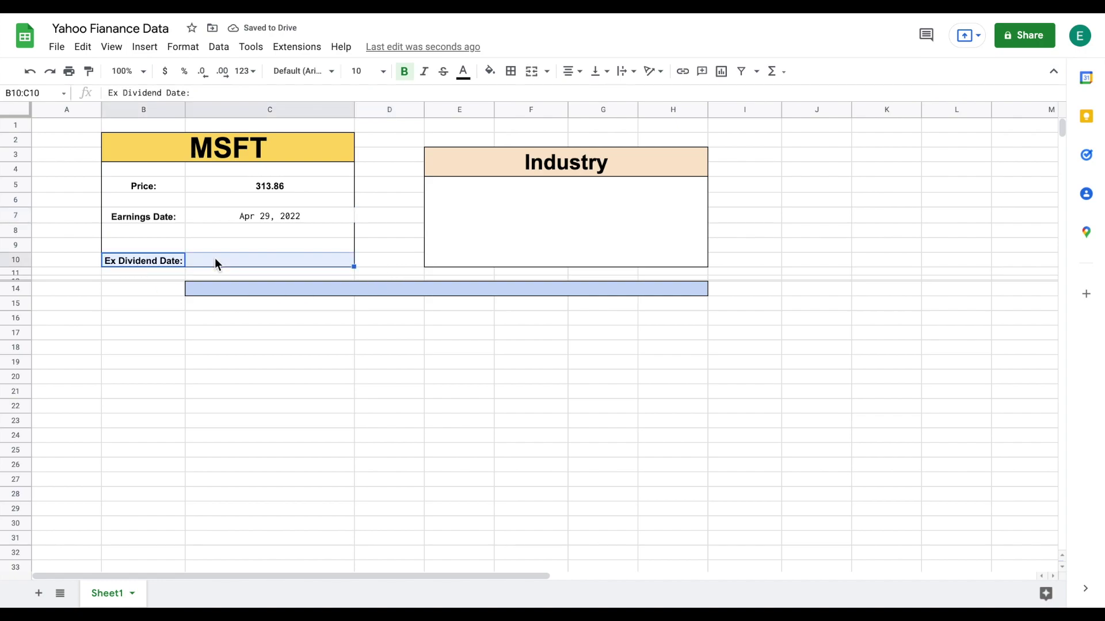
{"action": "left_click", "coordinate": [251, 261]}
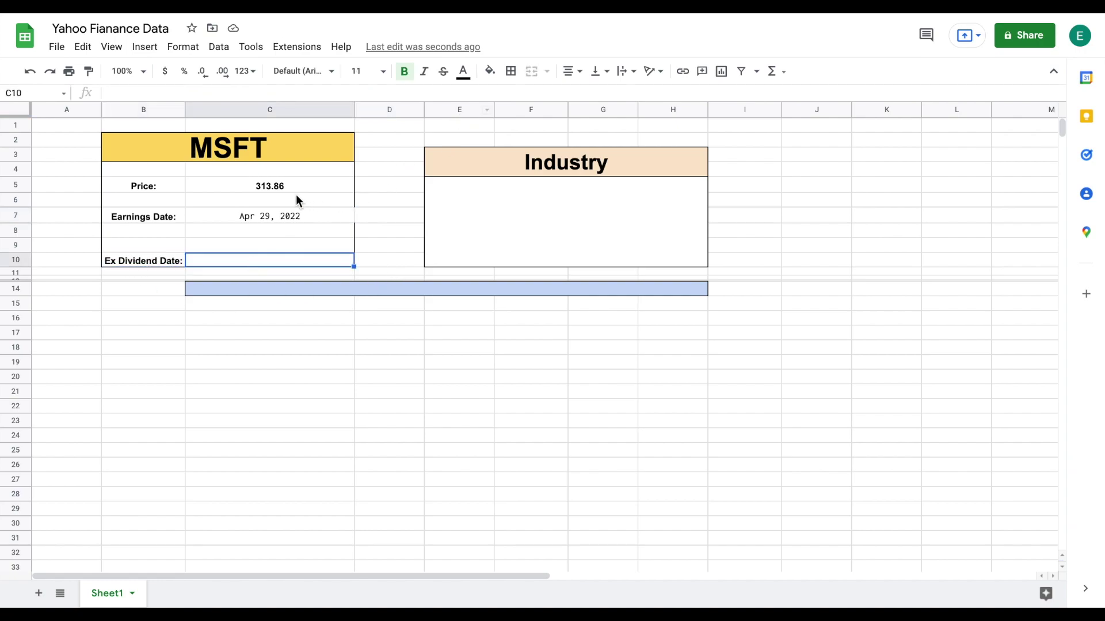
{"action": "left_click", "coordinate": [284, 215]}
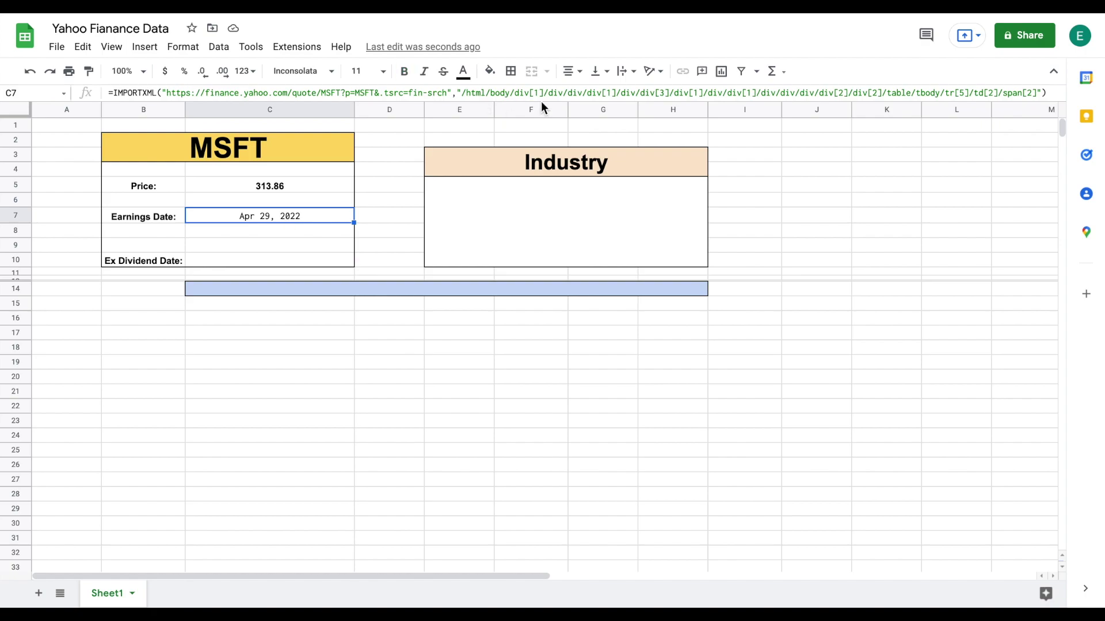
{"action": "left_click", "coordinate": [455, 94]}
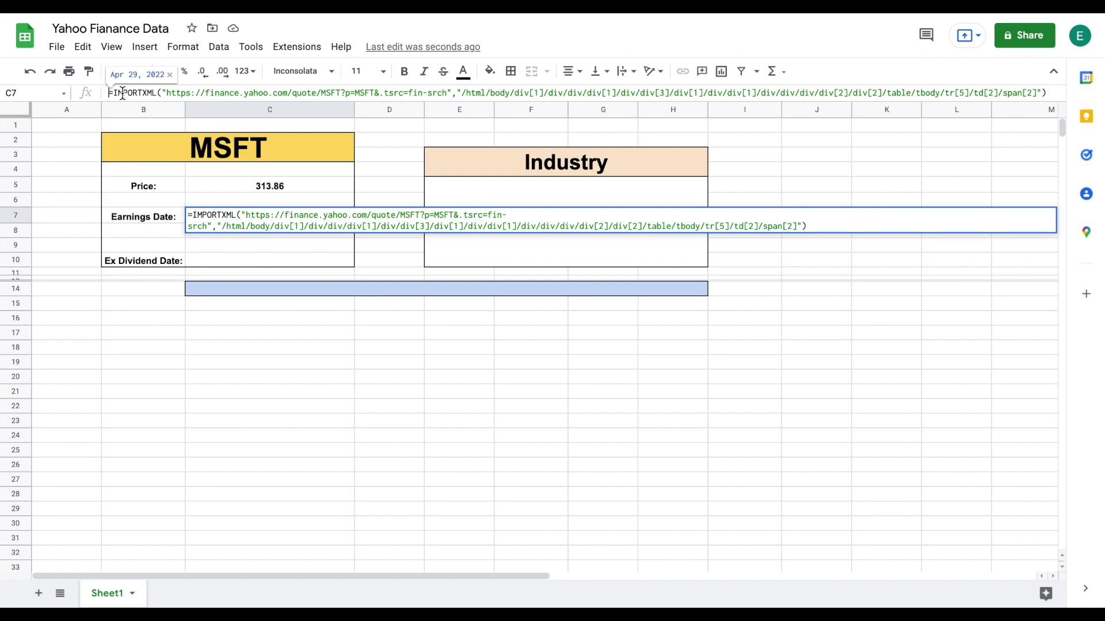
{"action": "left_click_drag", "start_coordinate": [109, 93], "coordinate": [456, 93]}
{"action": "key", "text": "ctrl+c"}
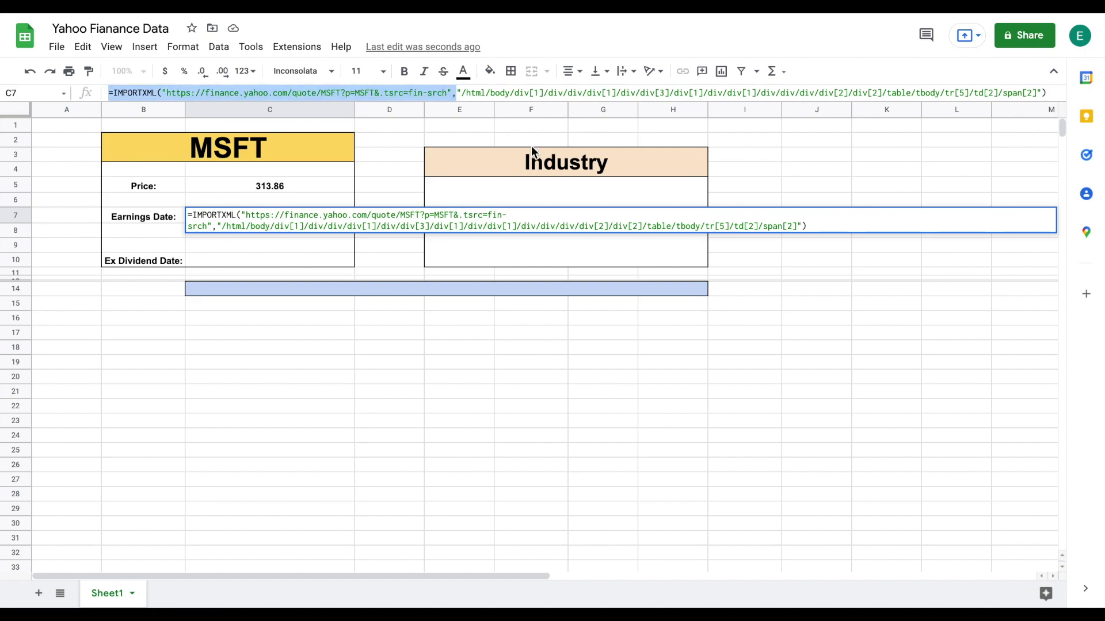
{"action": "key", "text": "Return"}
{"action": "left_click", "coordinate": [301, 262]}
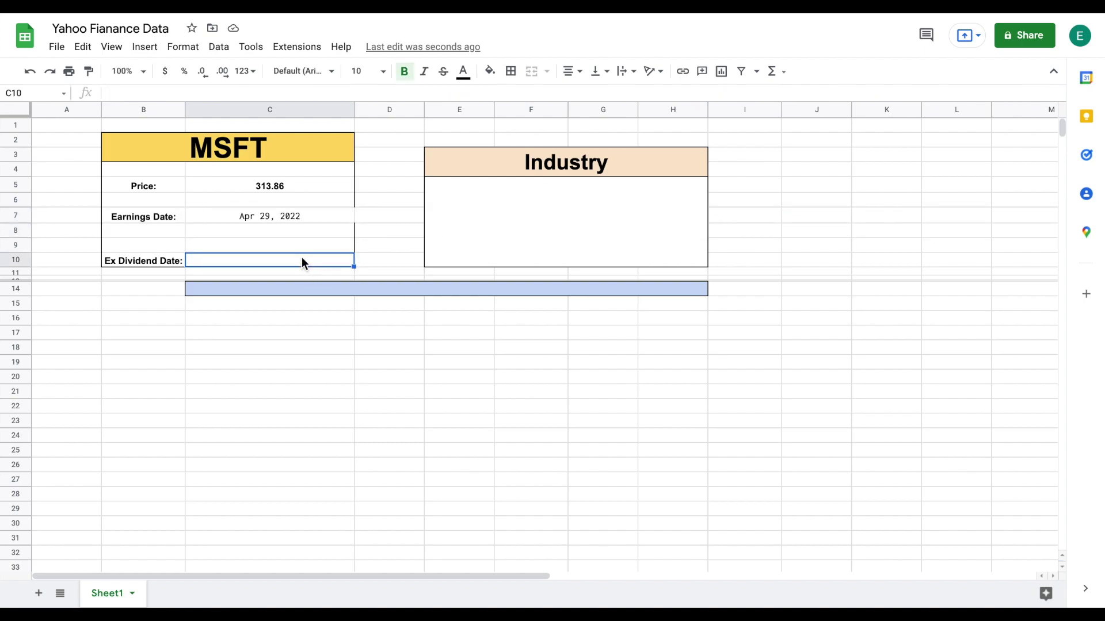
{"action": "key", "text": "ctrl+v"}
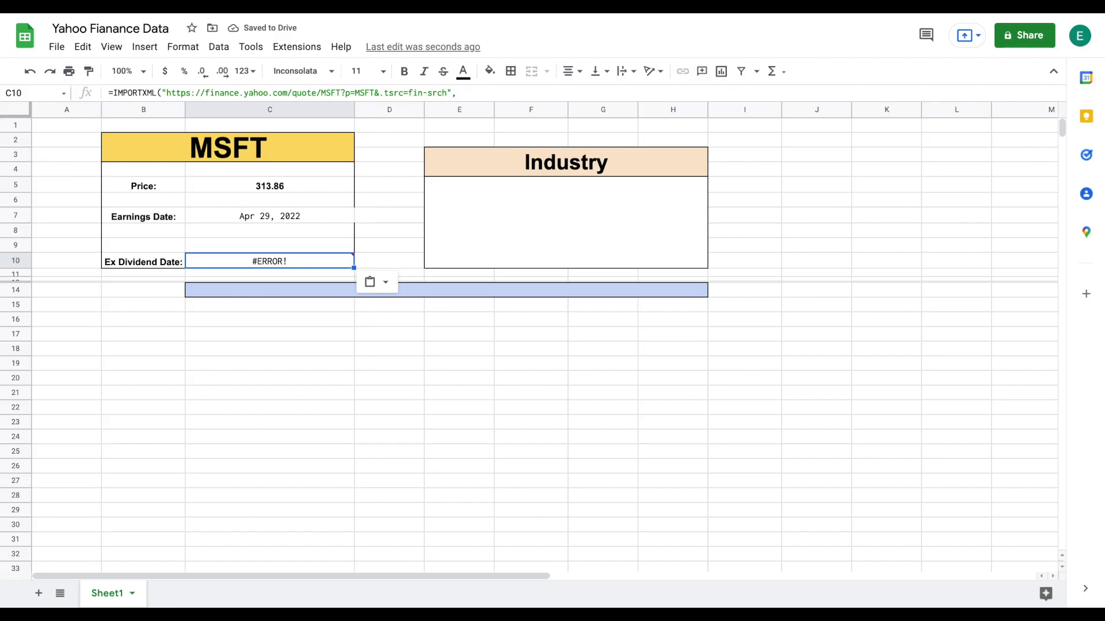
Step: Switch to the Yahoo Finance MSFT page, close the open developer tools and inspect the Ex-Dividend Date value in the summary table
{"action": "key", "text": "ctrl+Tab"}
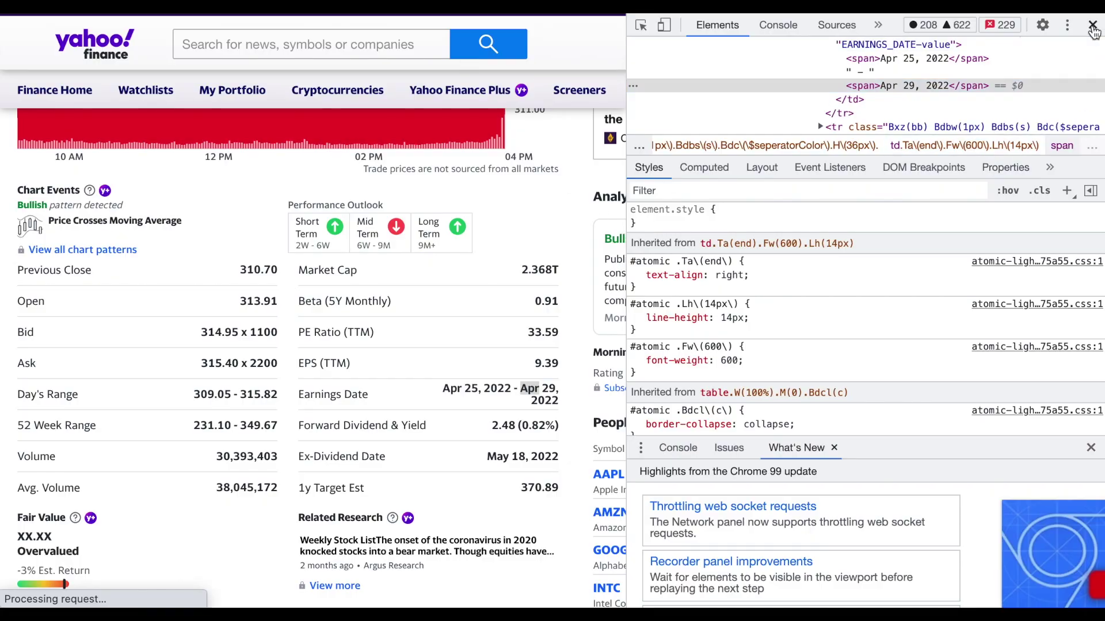
{"action": "left_click", "coordinate": [1092, 24]}
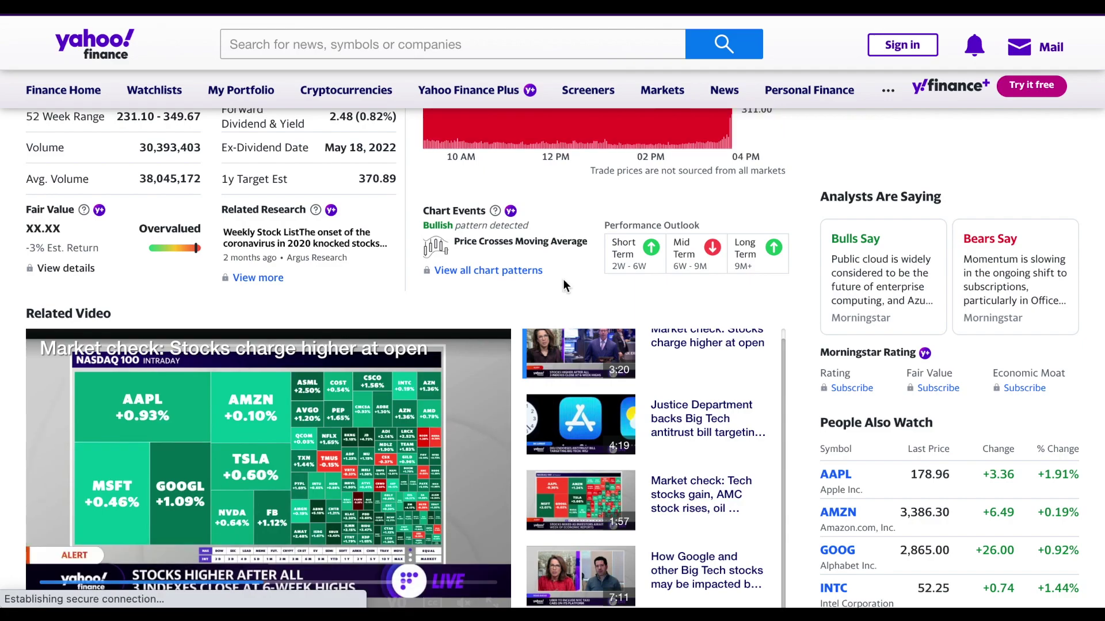
{"action": "scroll", "coordinate": [563, 278], "scroll_direction": "up", "scroll_amount": 5}
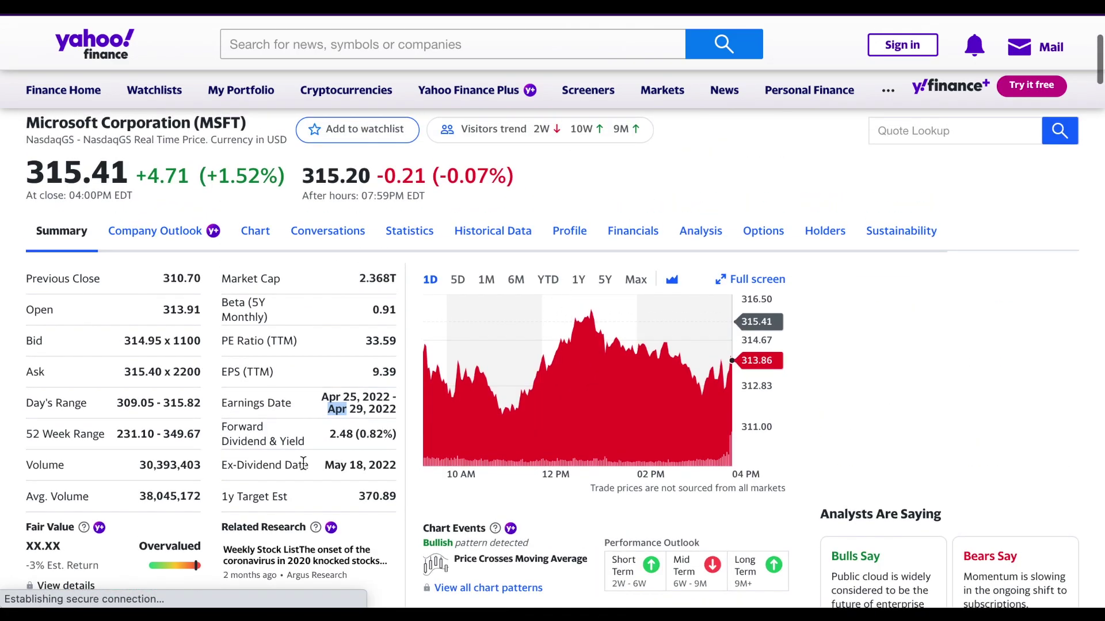
{"action": "right_click", "coordinate": [362, 468]}
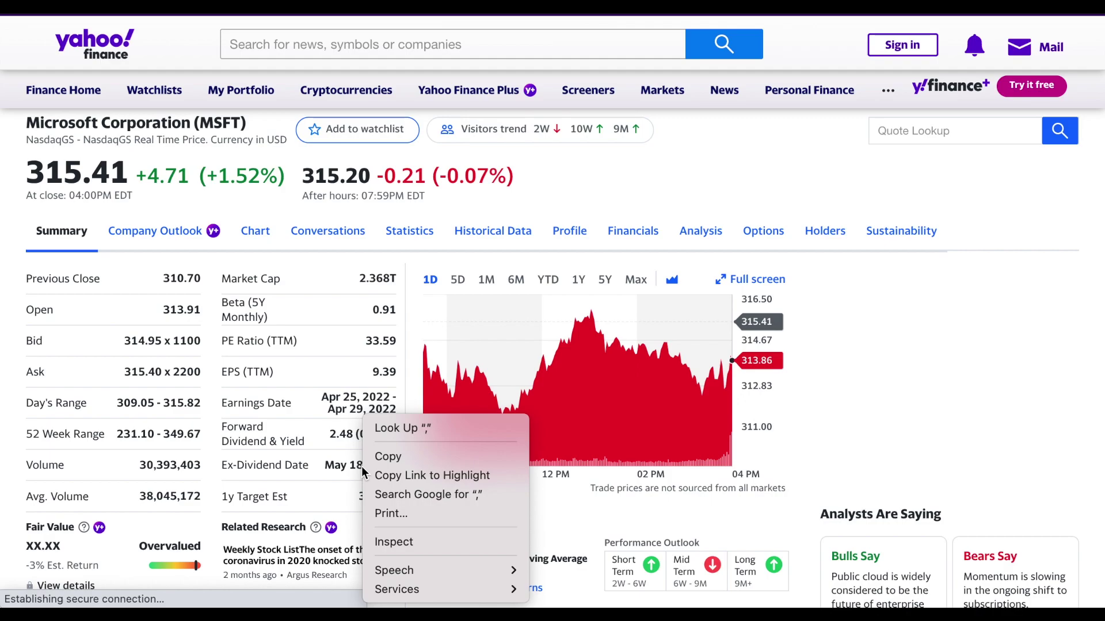
{"action": "left_click", "coordinate": [437, 543]}
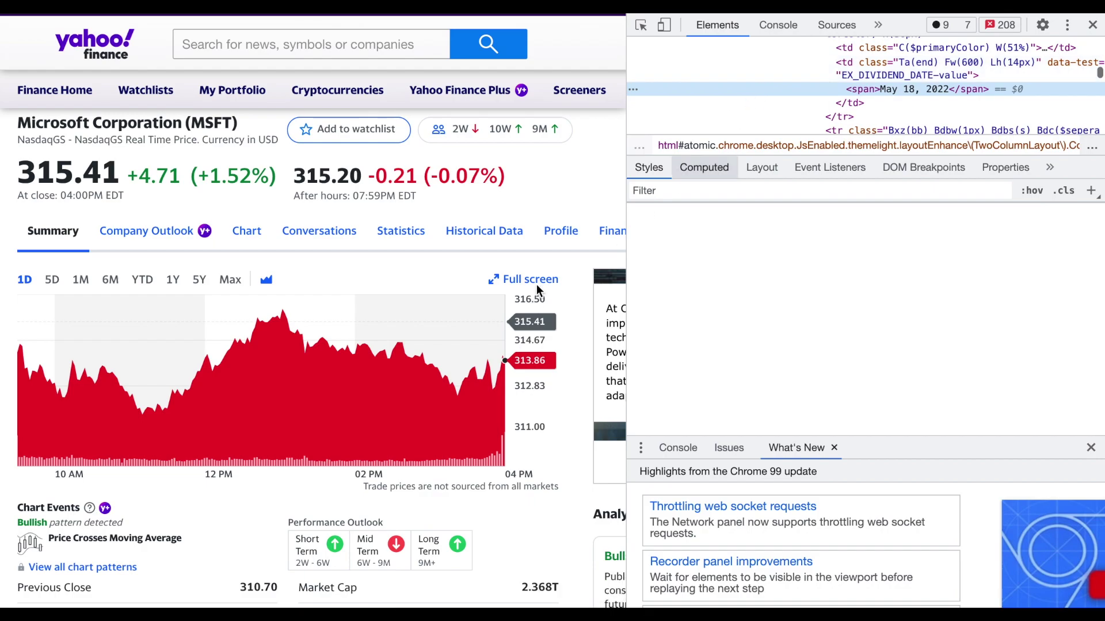
Step: Copy the full XPath of the span element that holds the ex-dividend date
{"action": "scroll", "coordinate": [535, 382], "scroll_direction": "down", "scroll_amount": 5}
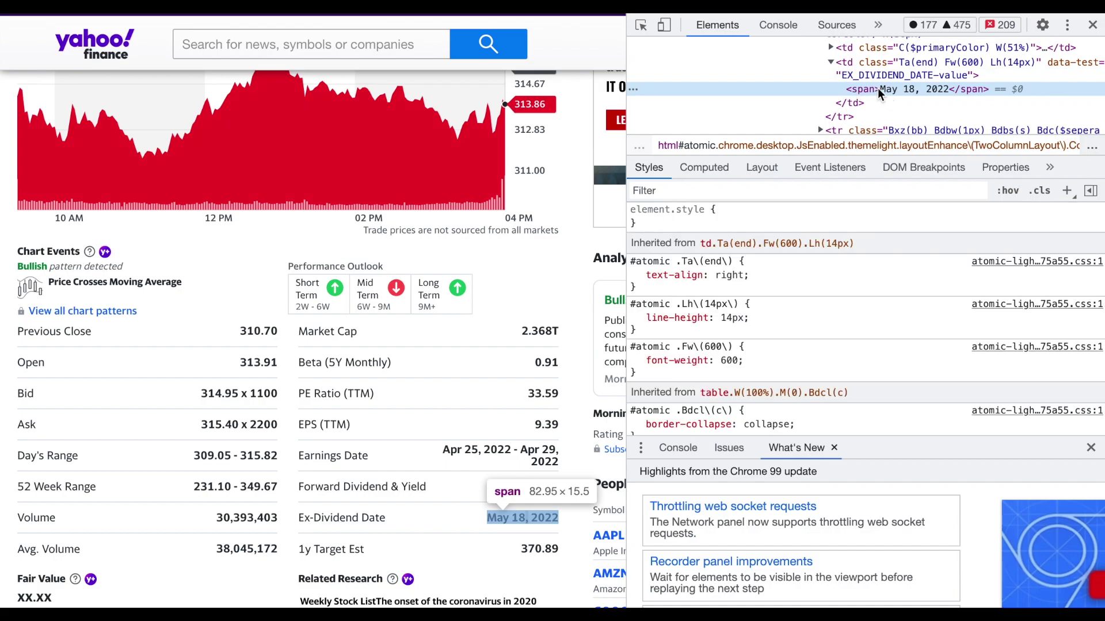
{"action": "right_click", "coordinate": [878, 92]}
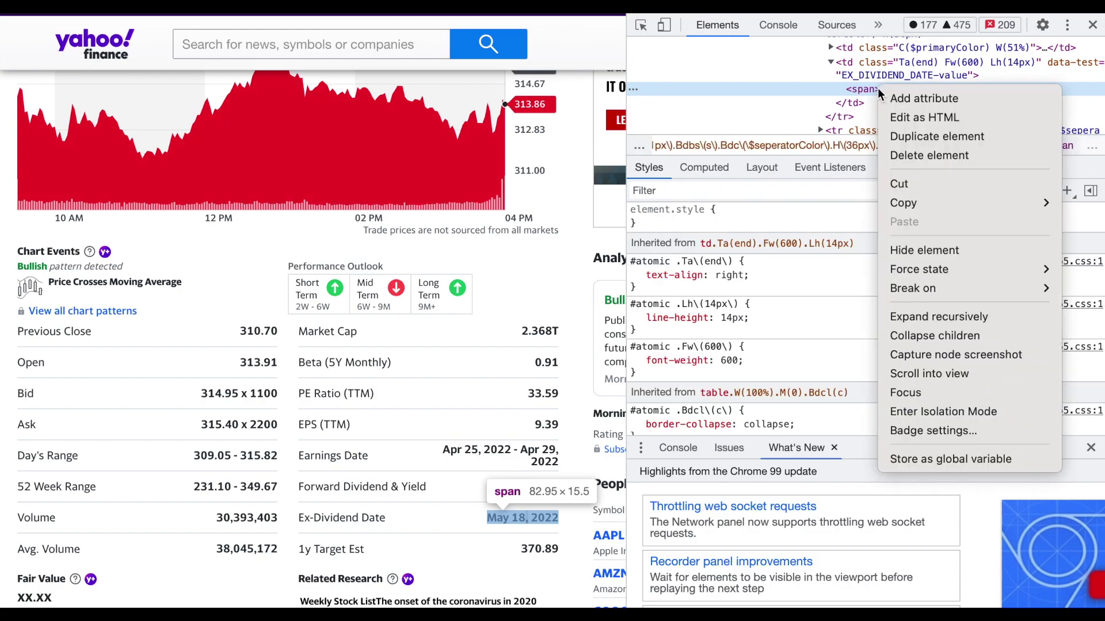
{"action": "mouse_move", "coordinate": [945, 202]}
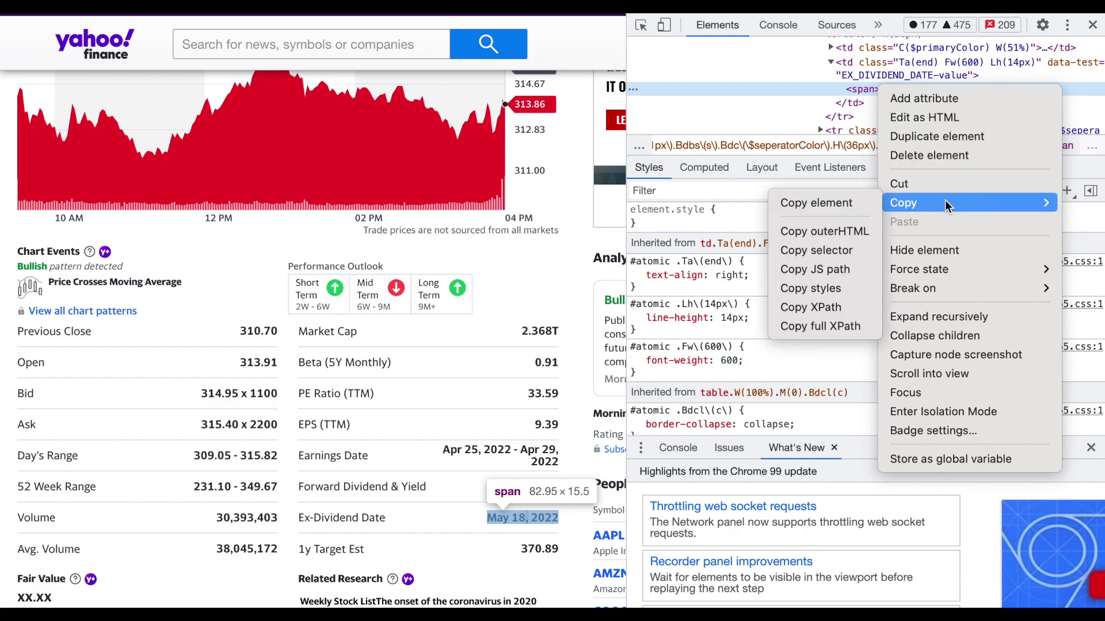
{"action": "left_click", "coordinate": [810, 323]}
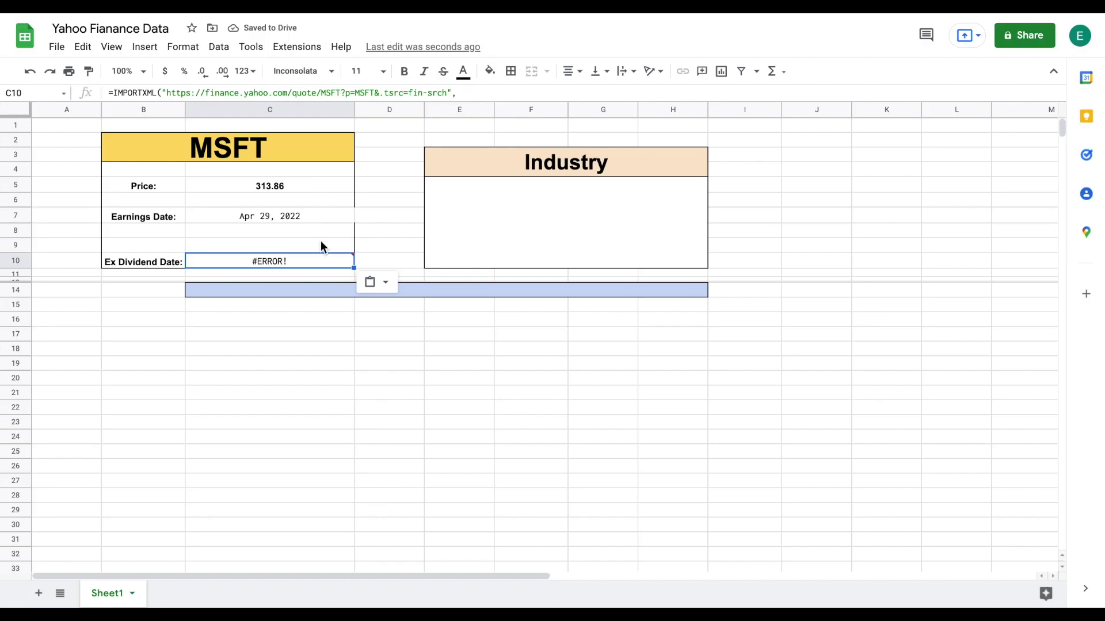
Step: Add the copied XPath in quotes as the second argument in C10 and complete the IMPORTXML formula
{"action": "left_click", "coordinate": [480, 92]}
{"action": "type", "text": "\""}
{"action": "key", "text": "ctrl+v"}
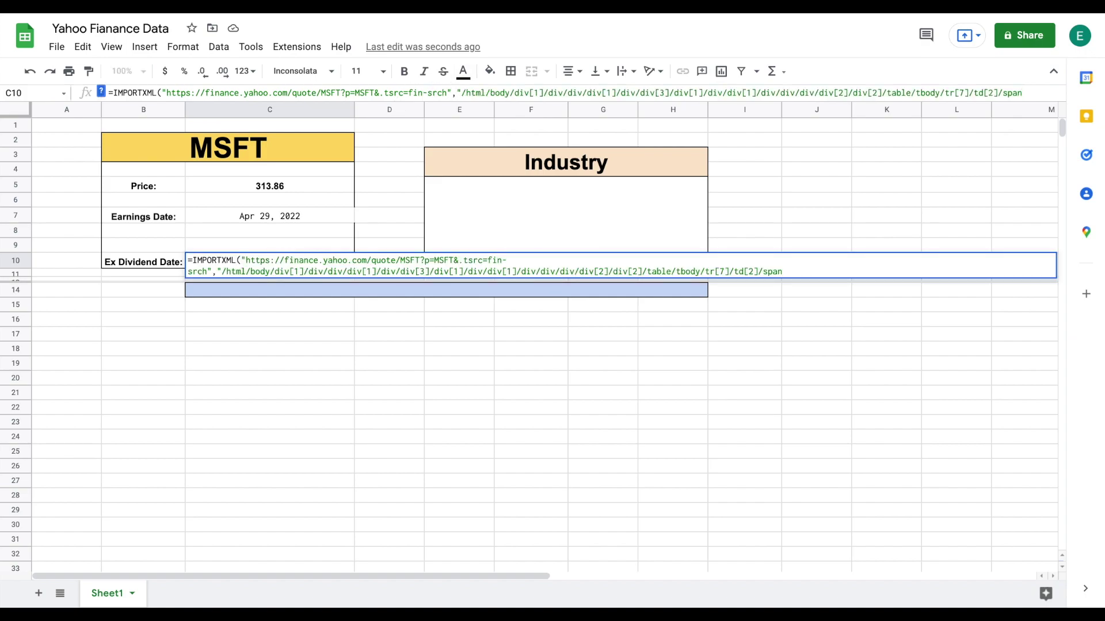
{"action": "type", "text": "\")"}
{"action": "key", "text": "Return"}
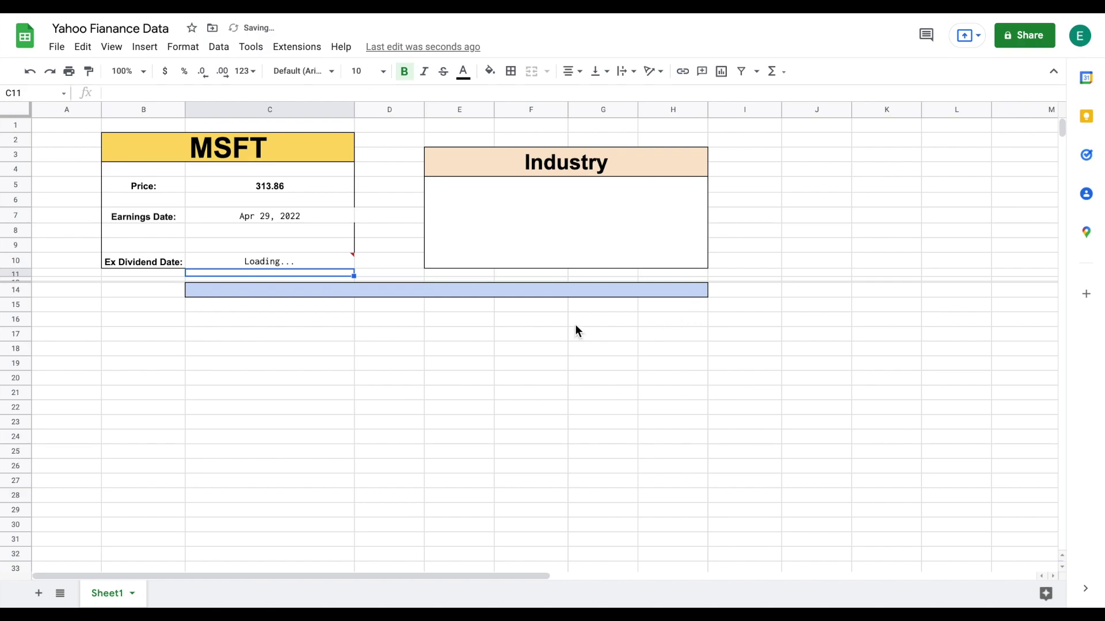
Step: Centre the ex-dividend date horizontally in C10
{"action": "left_click", "coordinate": [244, 261]}
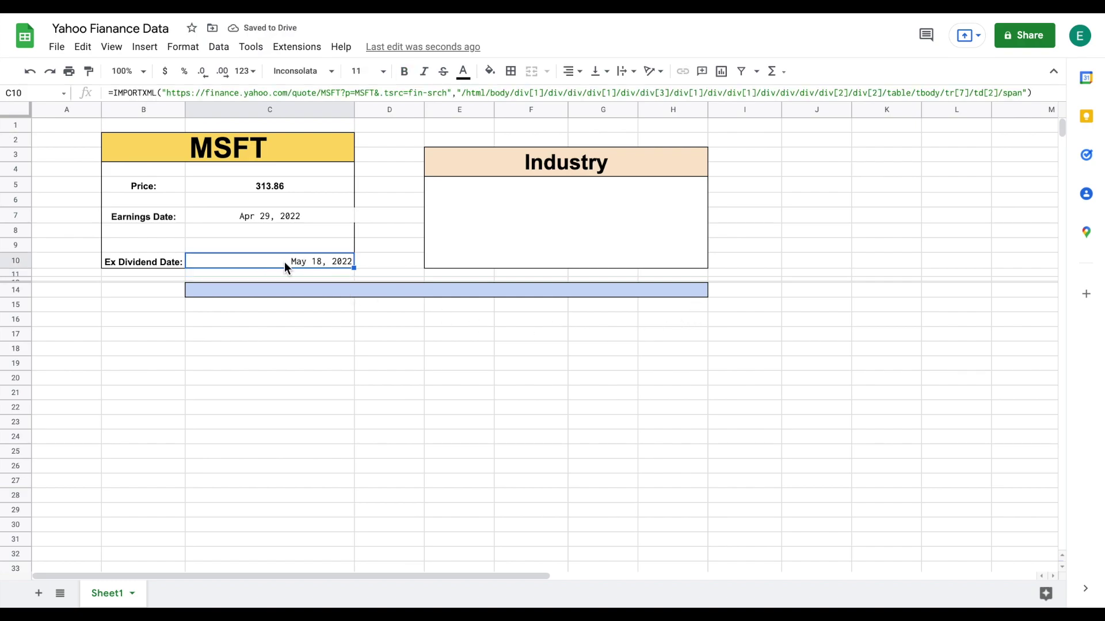
{"action": "left_click", "coordinate": [570, 70]}
{"action": "left_click", "coordinate": [592, 96]}
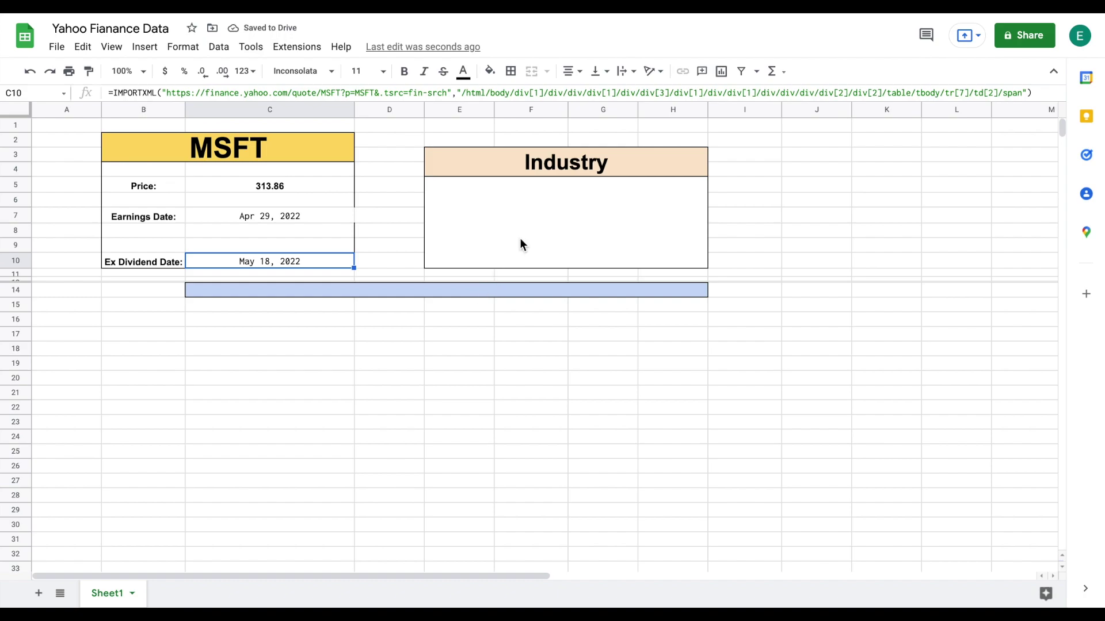
Step: Copy the start of the C10 formula, through the comma after the URL, into the cell below the Industry heading
{"action": "left_click", "coordinate": [534, 228]}
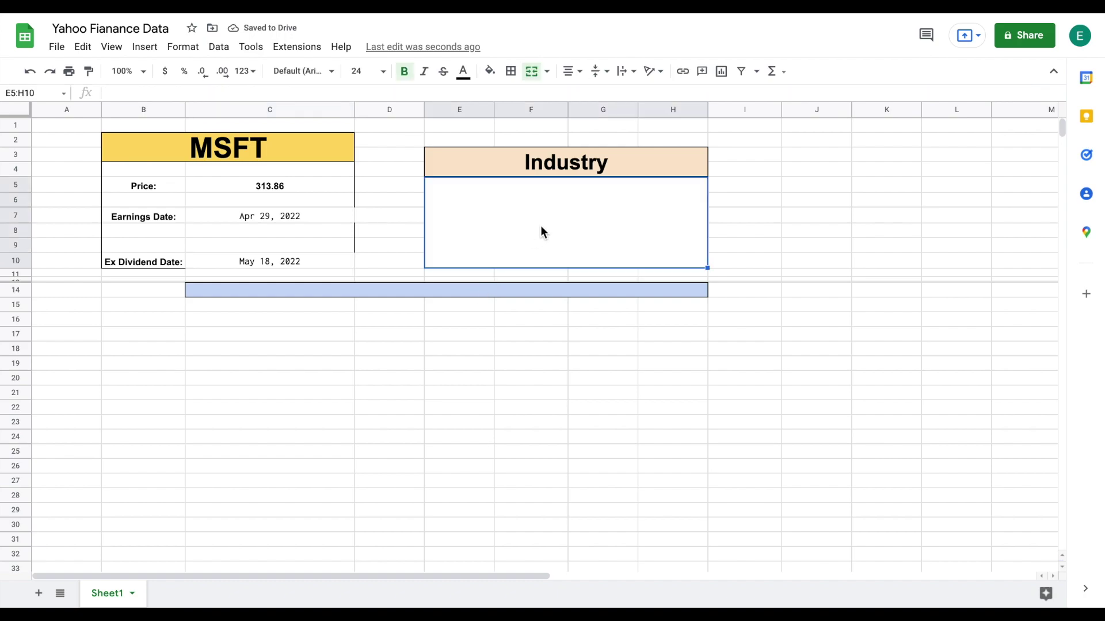
{"action": "left_click", "coordinate": [315, 262]}
{"action": "left_click_drag", "start_coordinate": [456, 93], "coordinate": [112, 81]}
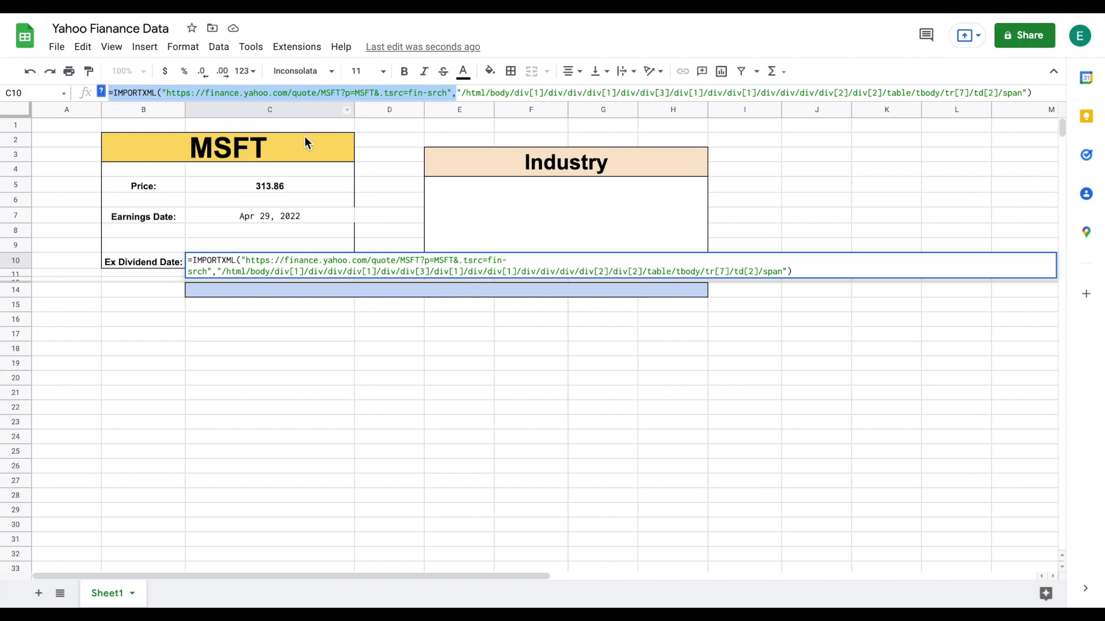
{"action": "key", "text": "Return"}
{"action": "left_click", "coordinate": [604, 214]}
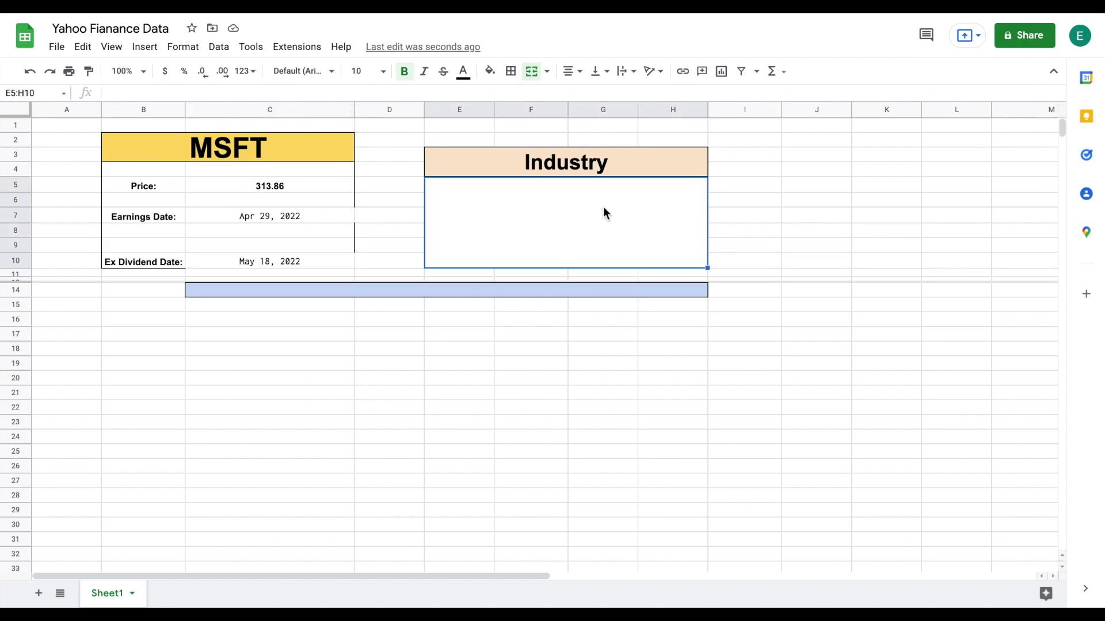
{"action": "key", "text": "ctrl+v"}
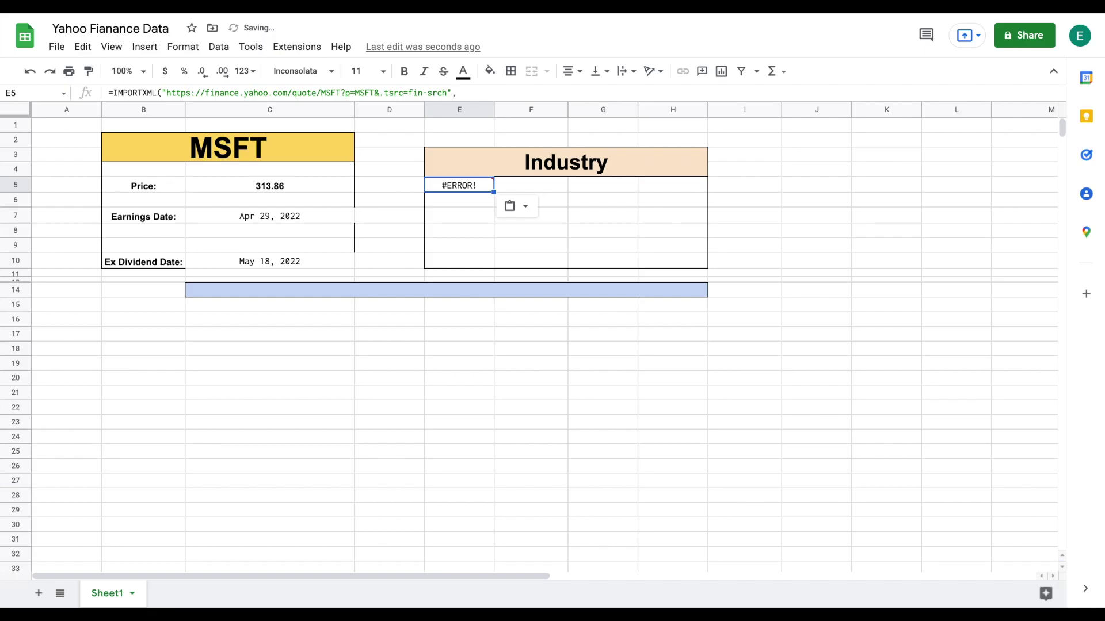
Step: Switch to the Yahoo Finance MSFT page, close the open developer tools and inspect the Sector(s) value under Company Profile
{"action": "key", "text": "ctrl+Tab"}
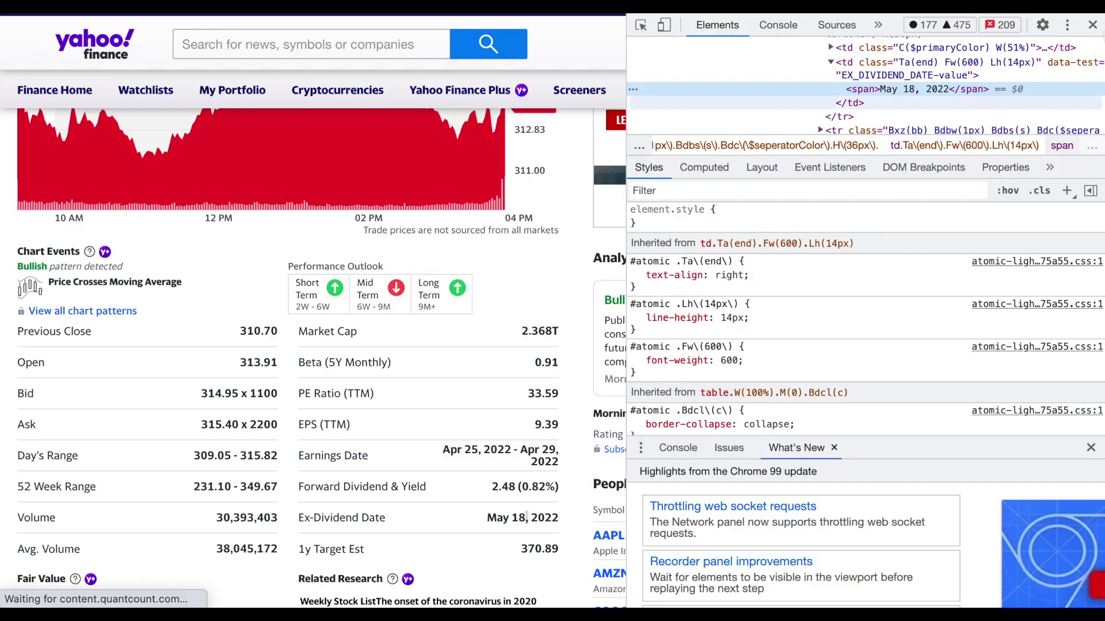
{"action": "left_click", "coordinate": [1093, 26]}
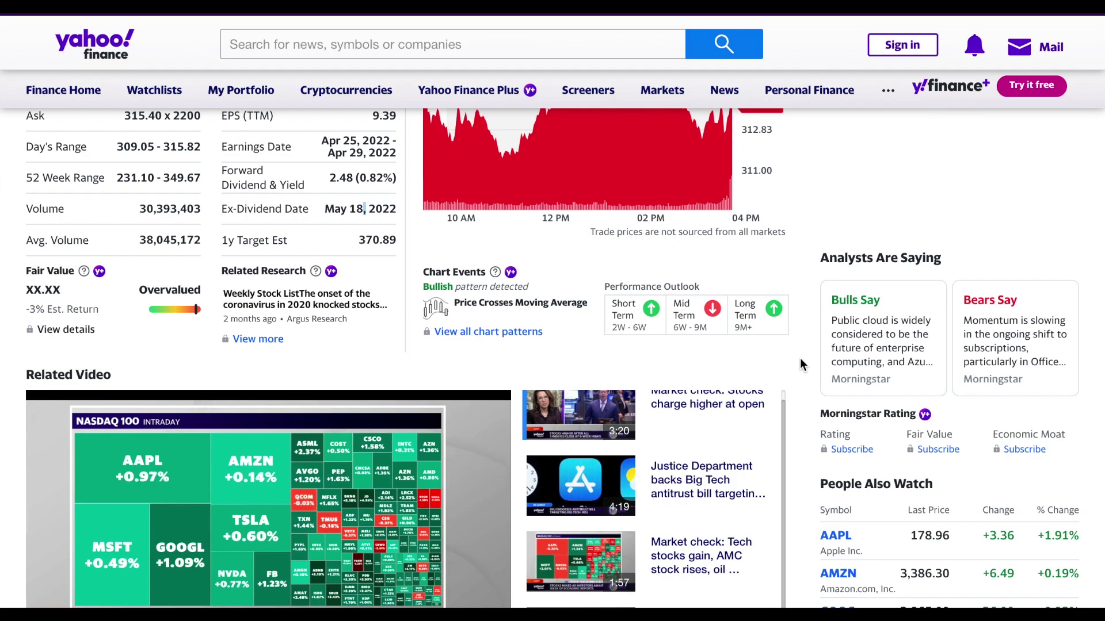
{"action": "scroll", "coordinate": [800, 358], "scroll_direction": "down", "scroll_amount": 4}
{"action": "scroll", "coordinate": [800, 358], "scroll_direction": "down", "scroll_amount": 15}
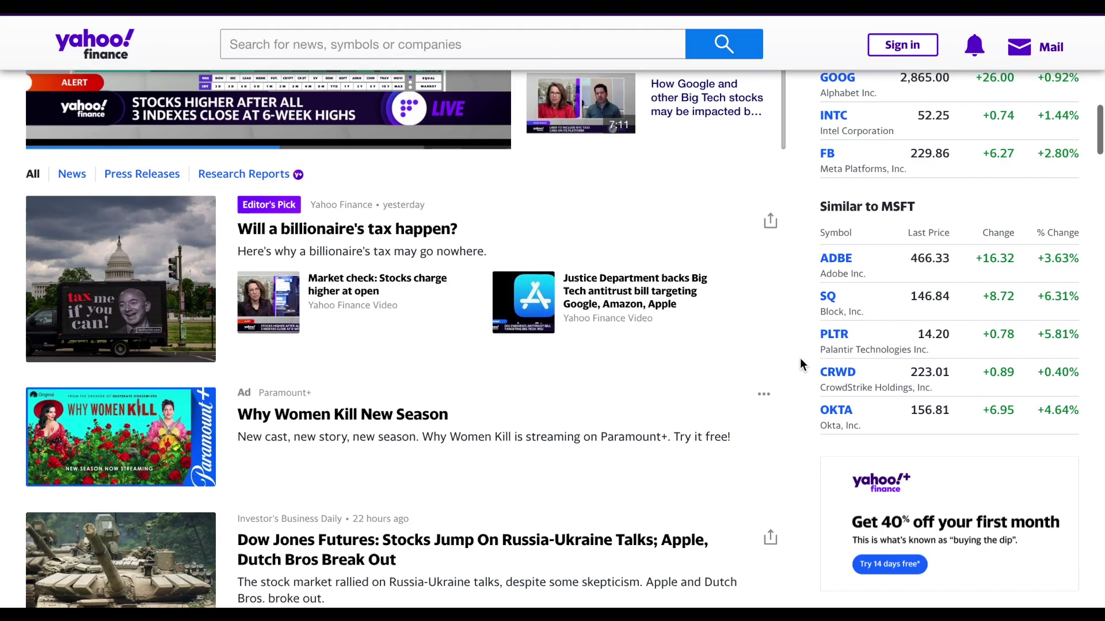
{"action": "scroll", "coordinate": [799, 363], "scroll_direction": "down", "scroll_amount": 12}
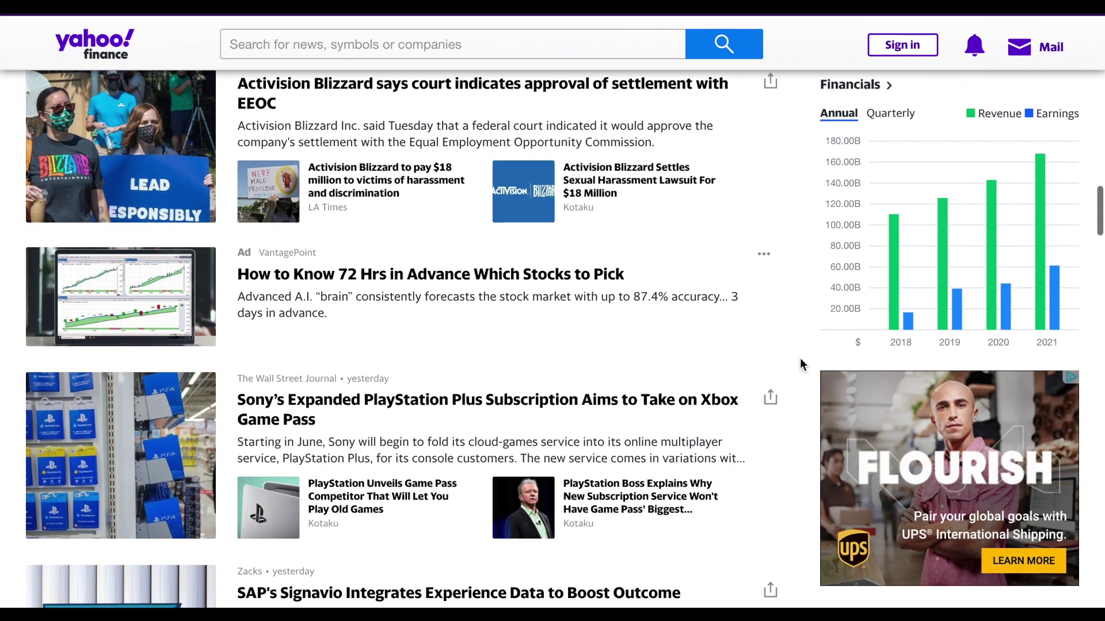
{"action": "scroll", "coordinate": [800, 362], "scroll_direction": "down", "scroll_amount": 9}
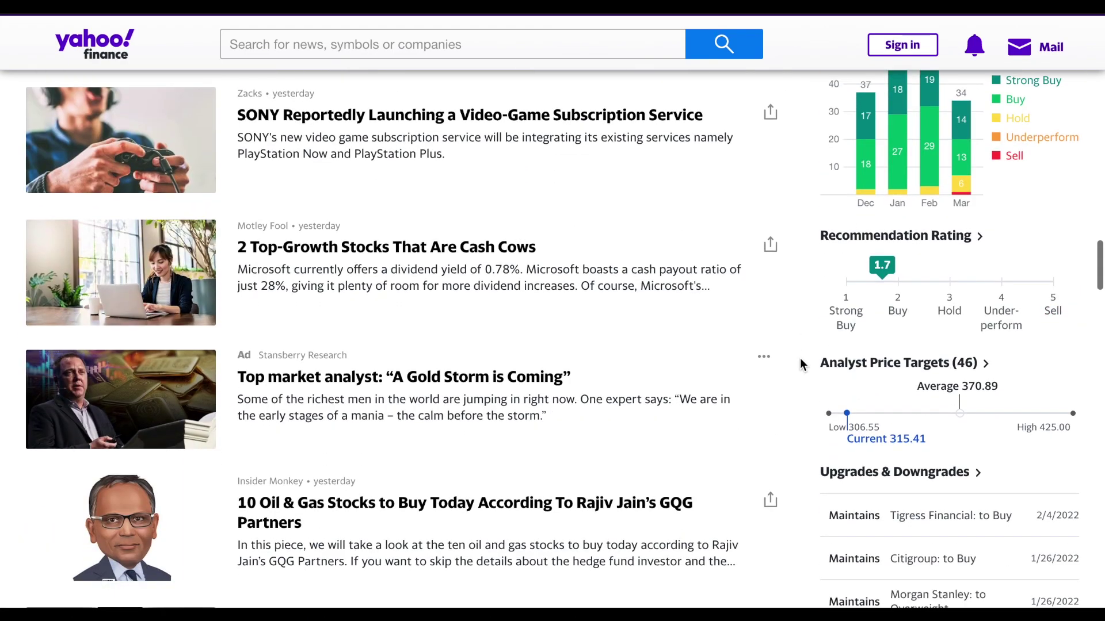
{"action": "scroll", "coordinate": [800, 363], "scroll_direction": "down", "scroll_amount": 6}
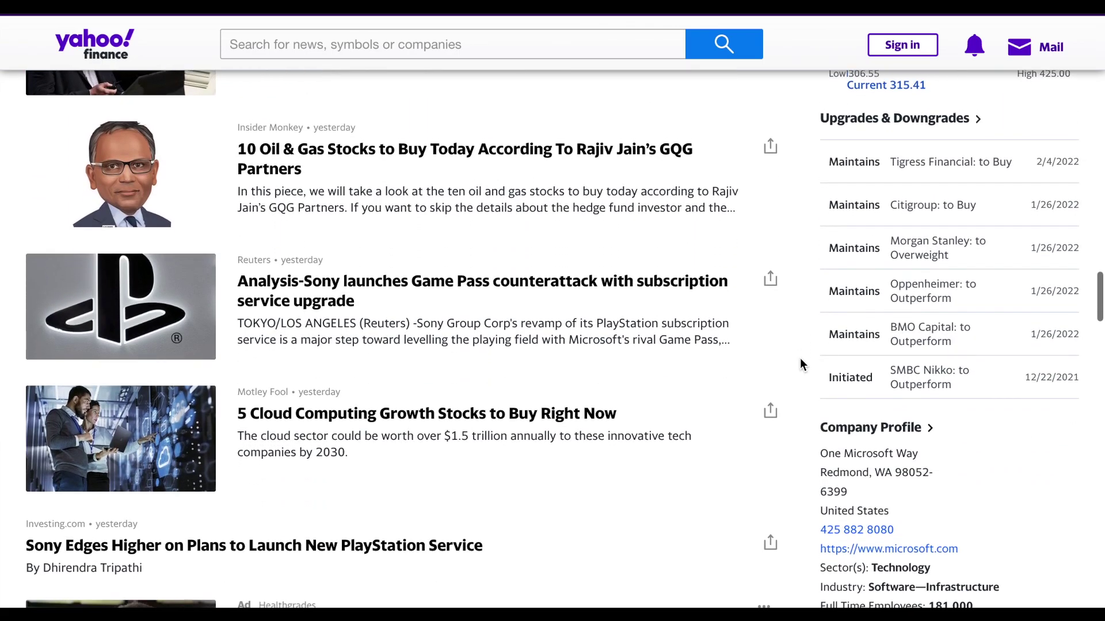
{"action": "scroll", "coordinate": [800, 357], "scroll_direction": "down", "scroll_amount": 1}
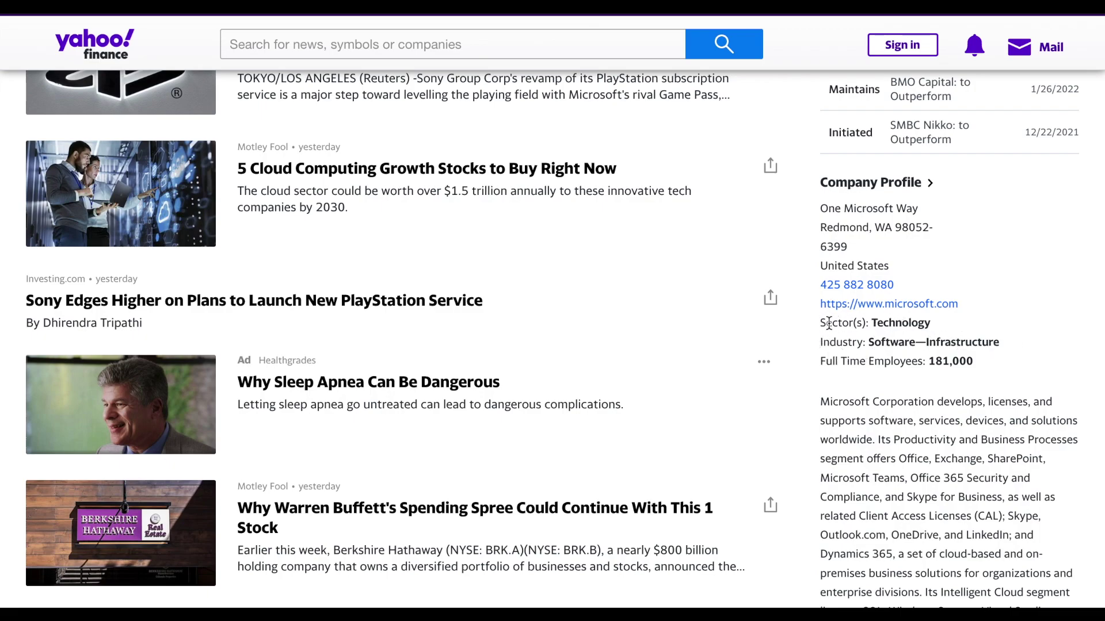
{"action": "right_click", "coordinate": [905, 326]}
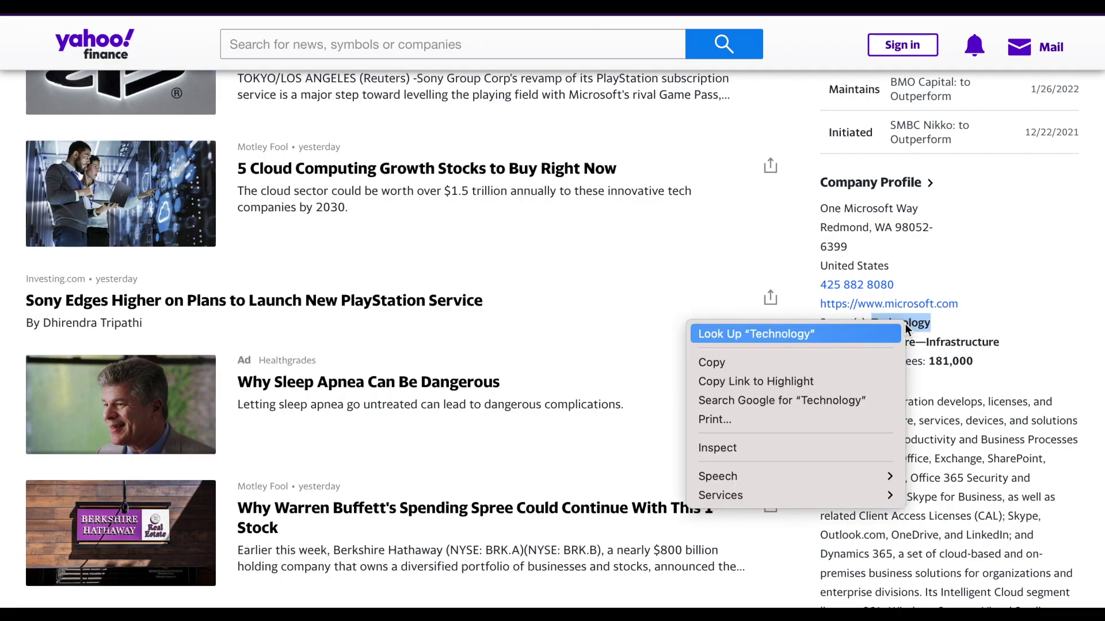
{"action": "left_click", "coordinate": [813, 442]}
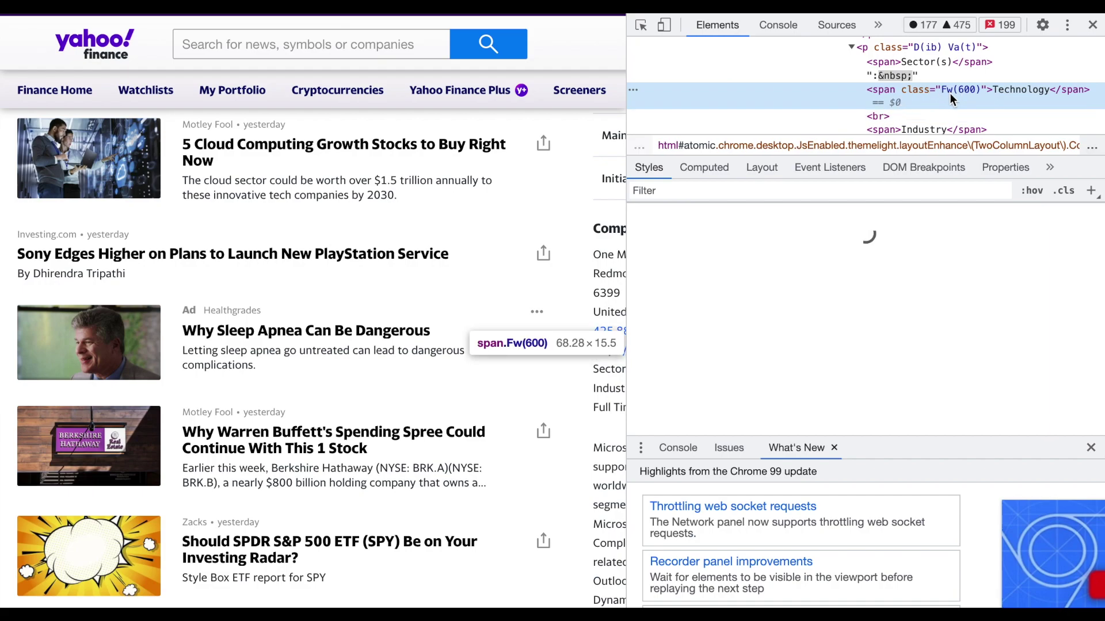
Step: Copy the full XPath of the span element that holds the sector value Technology
{"action": "right_click", "coordinate": [913, 94]}
{"action": "mouse_move", "coordinate": [983, 204]}
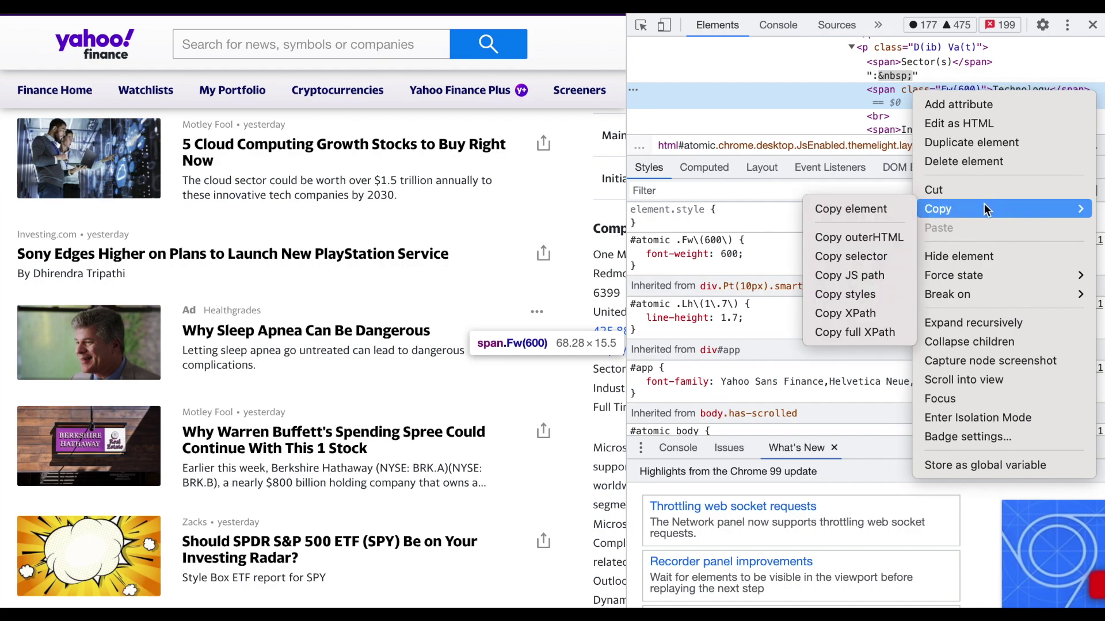
{"action": "left_click", "coordinate": [837, 331]}
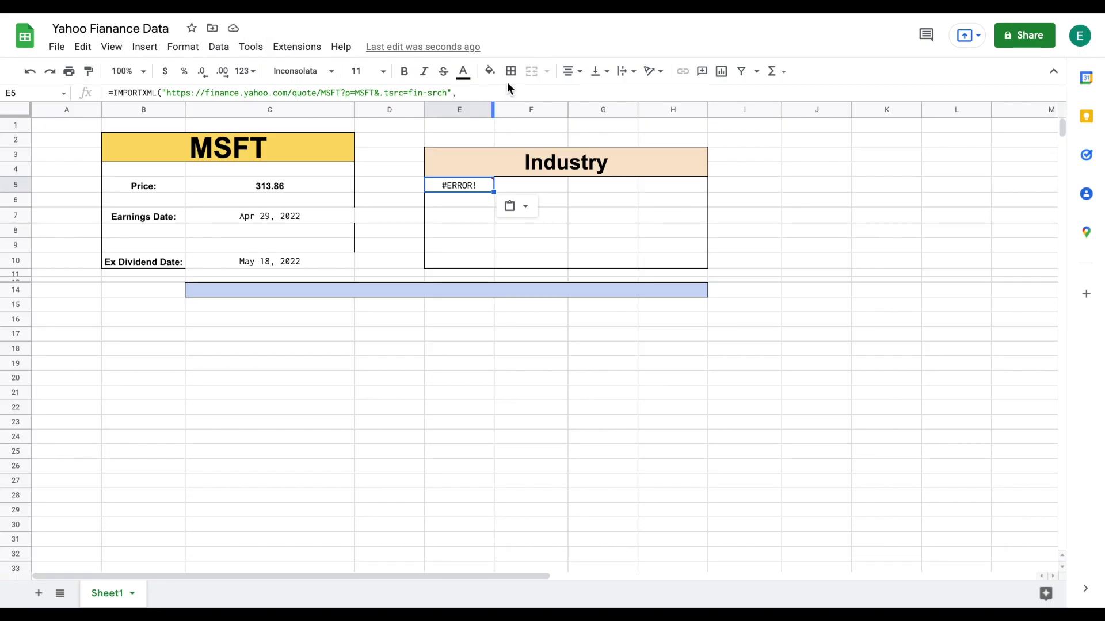
Step: Back in Google Sheets, insert the copied XPath in quotes as the second argument in E5 and complete the IMPORTXML formula
{"action": "left_click", "coordinate": [500, 90]}
{"action": "type", "text": "\""}
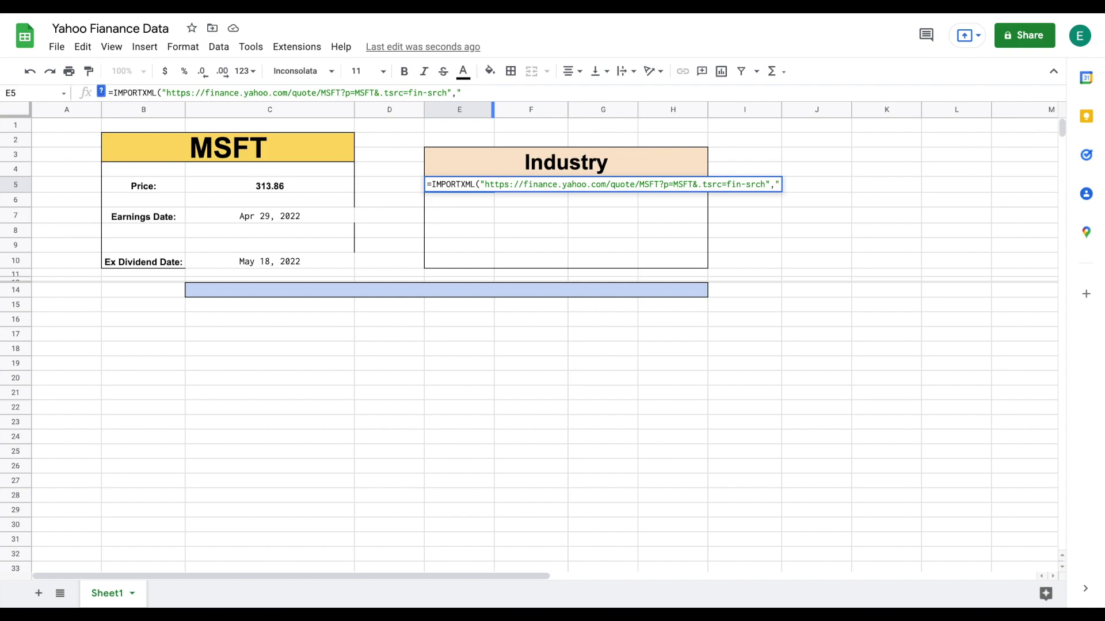
{"action": "type", "text": "/html/body/div[1]/div/div/div[1]/div/div[3]/div[2]/div/div/div/div/div/div[13]/div/div/div/div/div/div/p[2]/span[2]"}
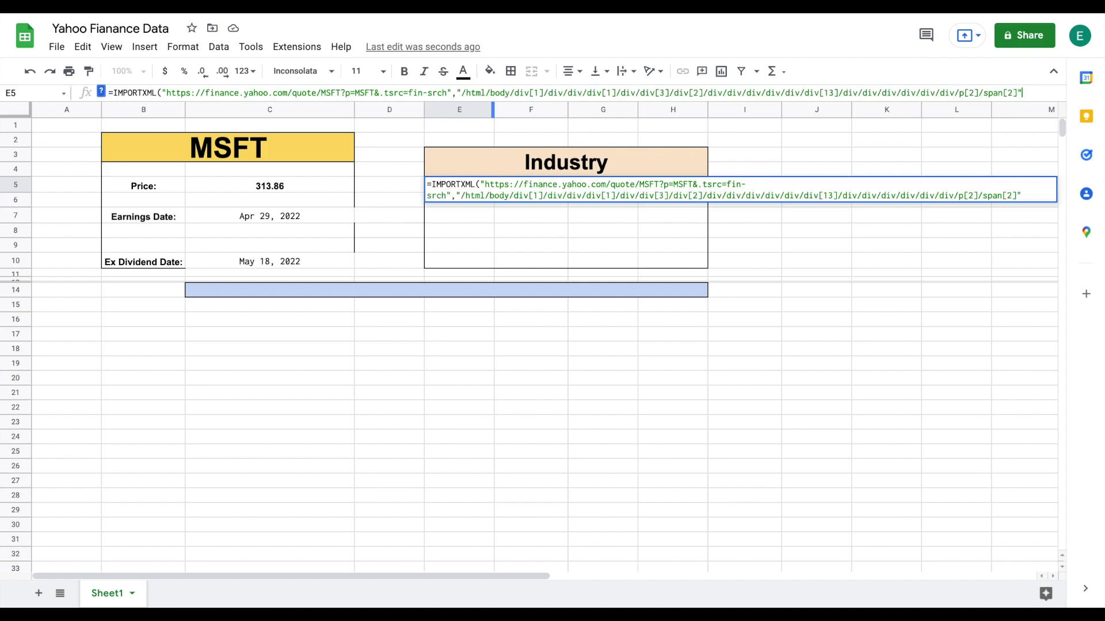
{"action": "type", "text": ")"}
{"action": "key", "text": "Return"}
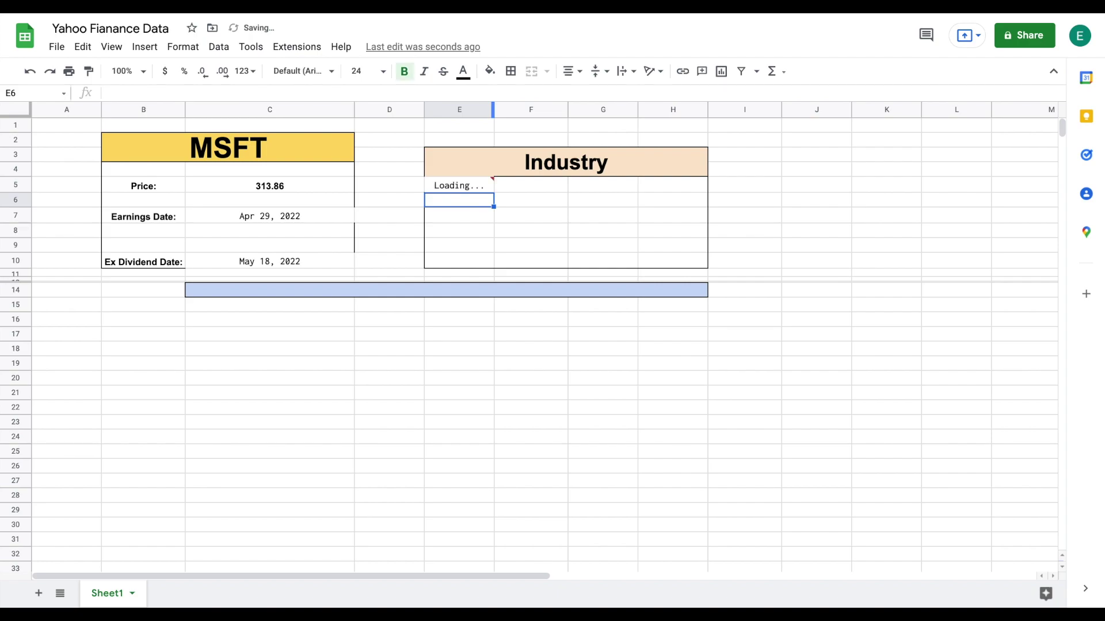
Step: Merge E5:H10 and format its text at font size 24, centred horizontally and vertically
{"action": "left_click_drag", "start_coordinate": [473, 186], "coordinate": [671, 264]}
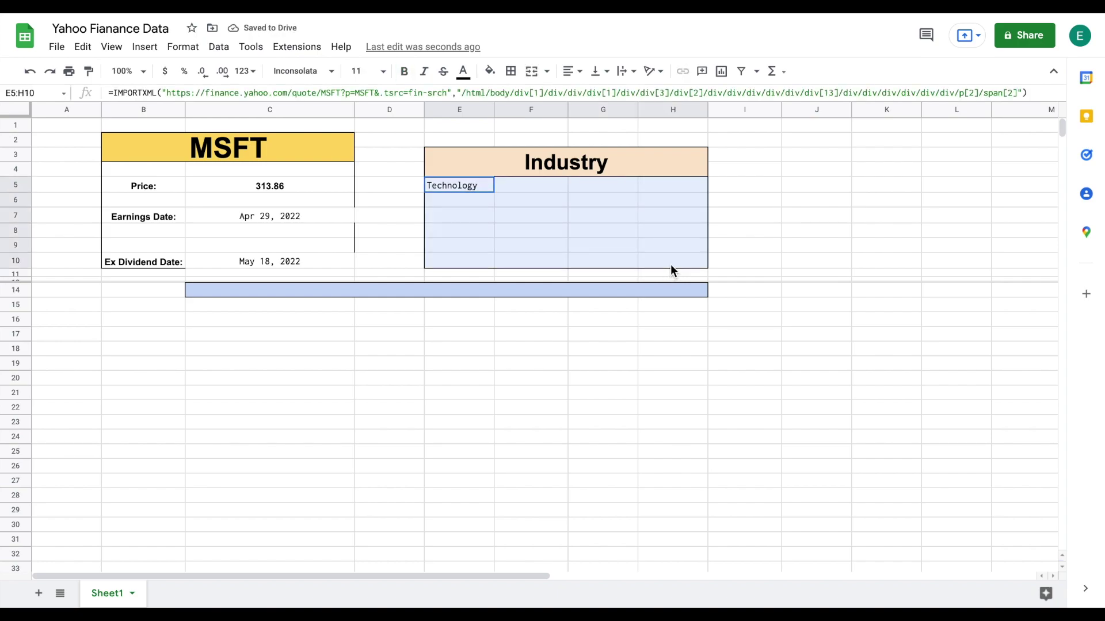
{"action": "left_click", "coordinate": [531, 72]}
{"action": "left_click", "coordinate": [567, 73]}
{"action": "left_click", "coordinate": [584, 95]}
{"action": "left_click", "coordinate": [599, 71]}
{"action": "left_click", "coordinate": [614, 97]}
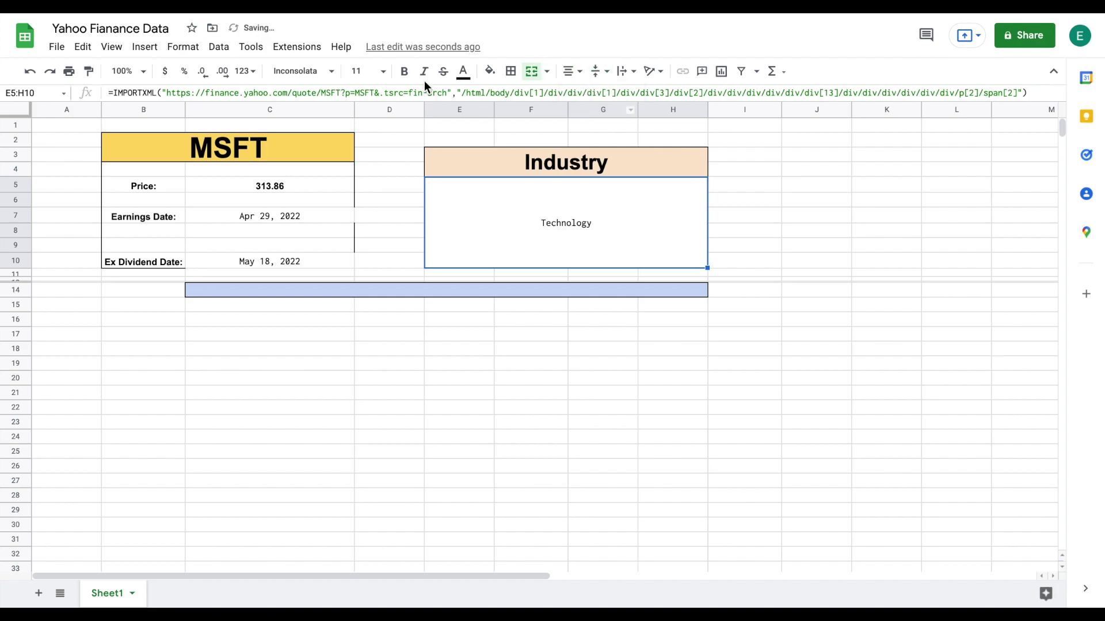
{"action": "left_click", "coordinate": [382, 71]}
{"action": "left_click", "coordinate": [361, 293]}
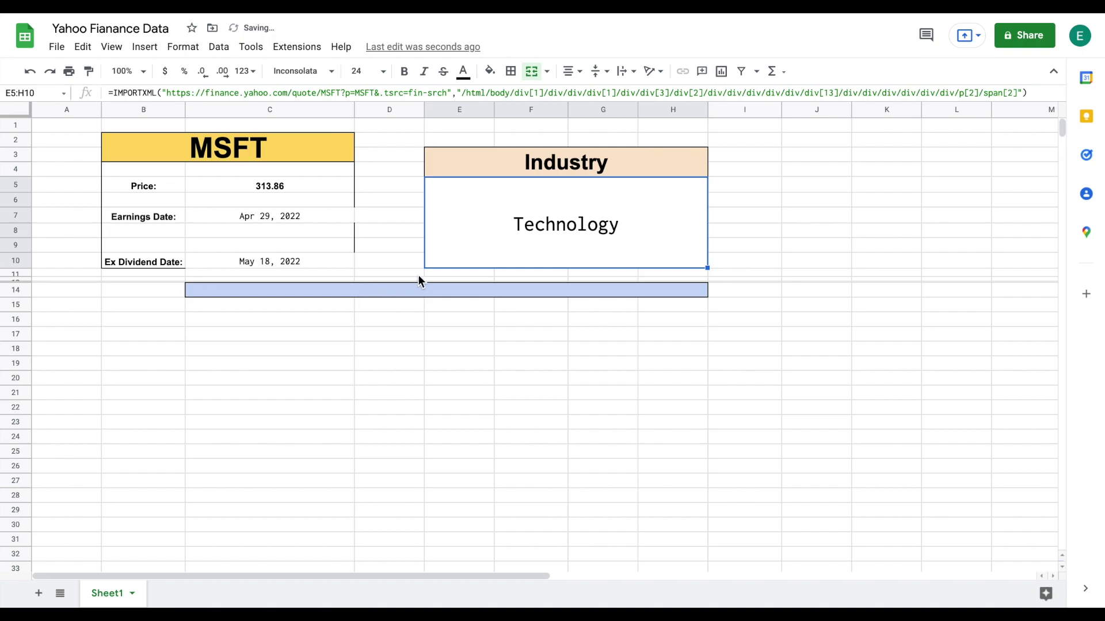
Step: Copy the start of the Industry formula, through the comma after the URL, into the merged blue cell C14:H14
{"action": "left_click", "coordinate": [390, 290]}
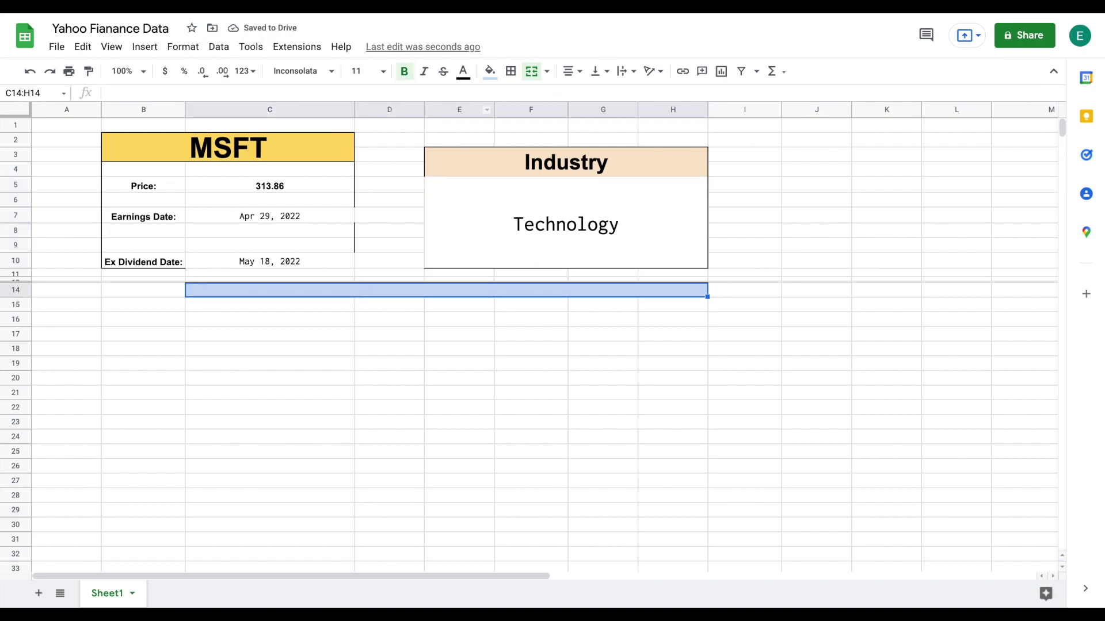
{"action": "left_click", "coordinate": [519, 222]}
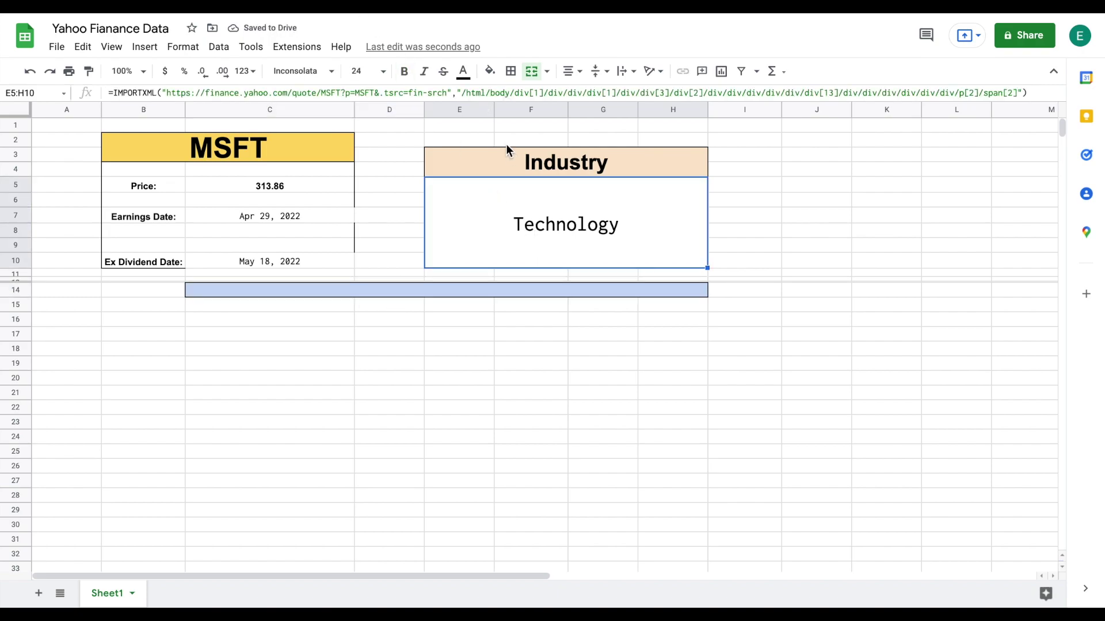
{"action": "left_click", "coordinate": [456, 93]}
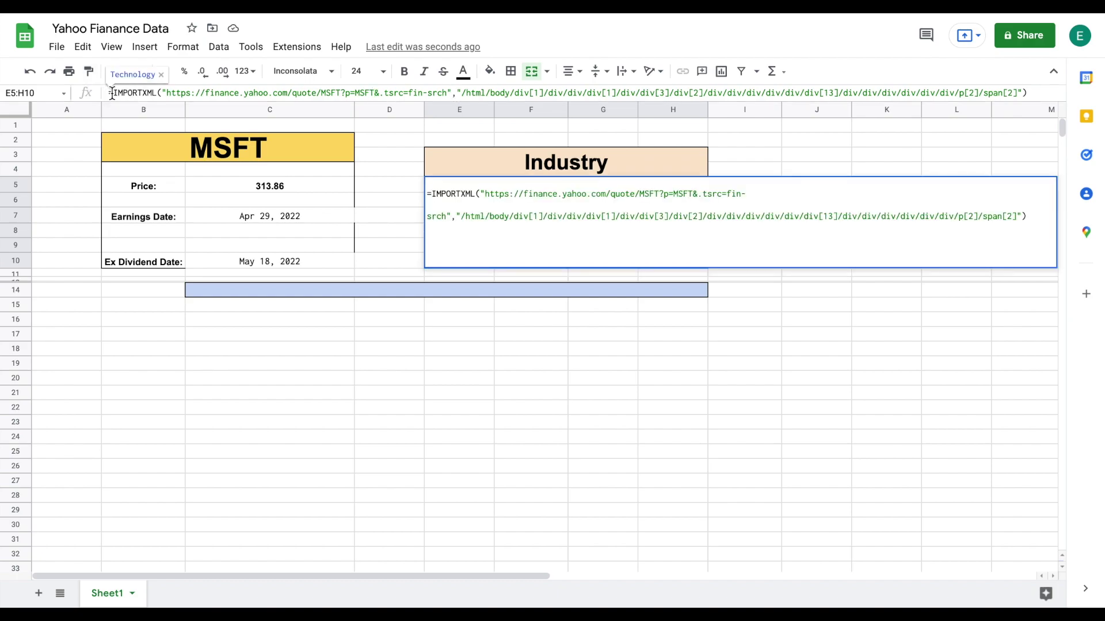
{"action": "left_click_drag", "start_coordinate": [106, 92], "coordinate": [458, 93]}
{"action": "key", "text": "ctrl+c"}
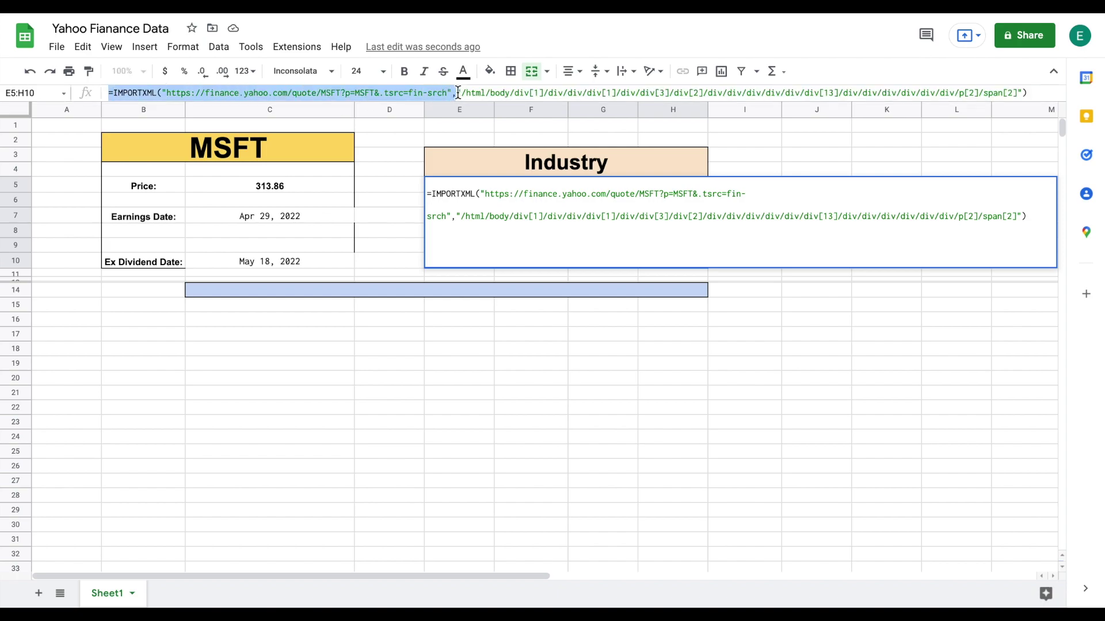
{"action": "left_click", "coordinate": [422, 290]}
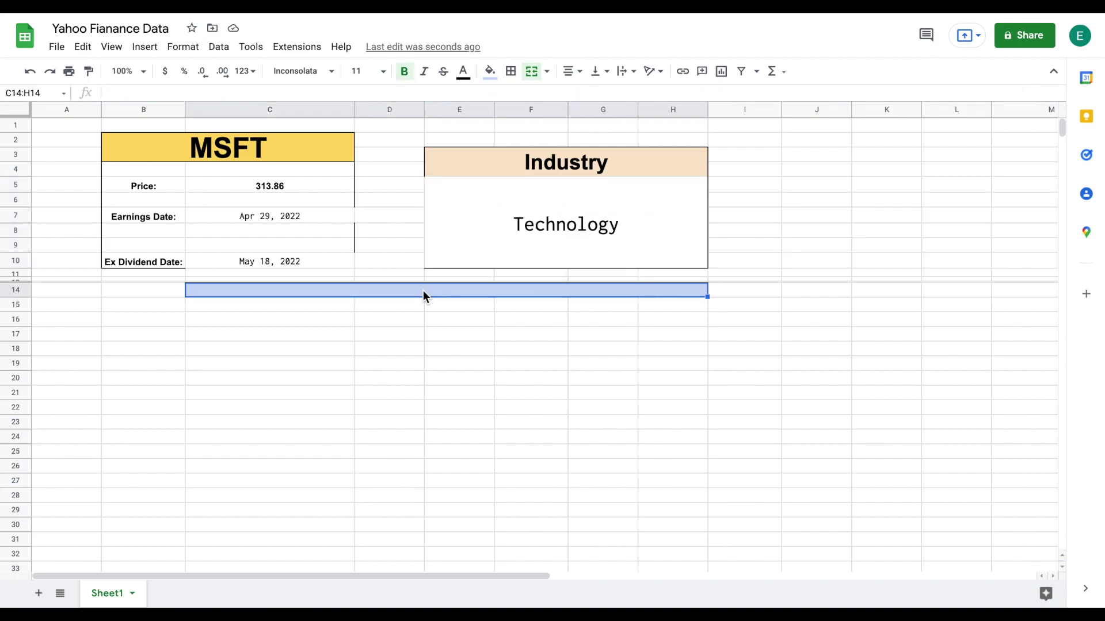
{"action": "key", "text": "ctrl+v"}
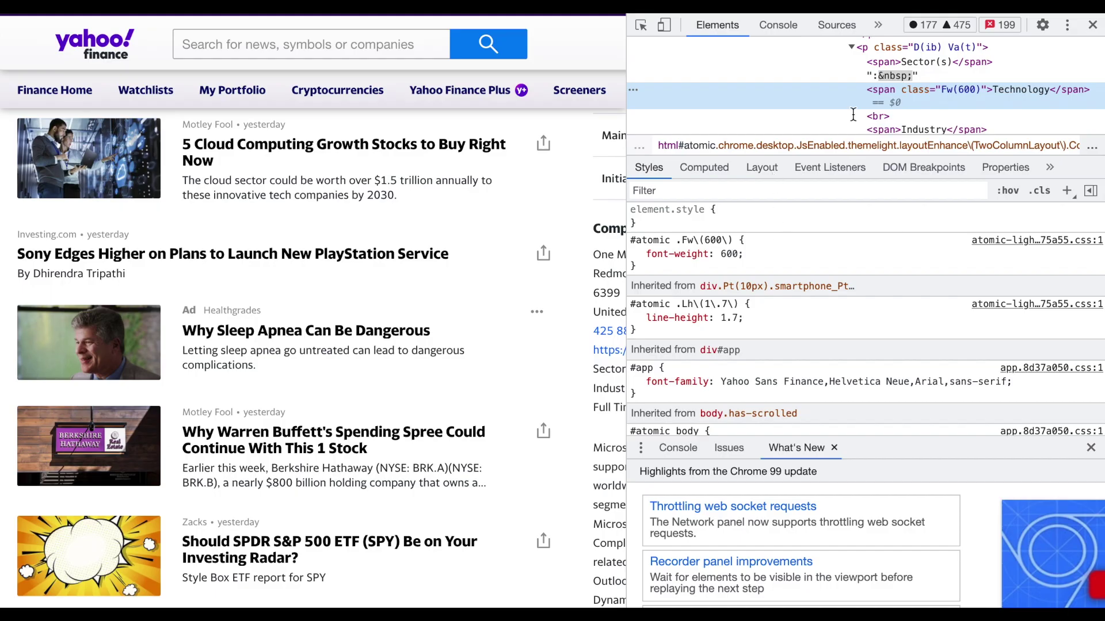
Step: Close the developer tools and inspect the company description paragraph under Company Profile on the Yahoo Finance page
{"action": "left_click", "coordinate": [1092, 25]}
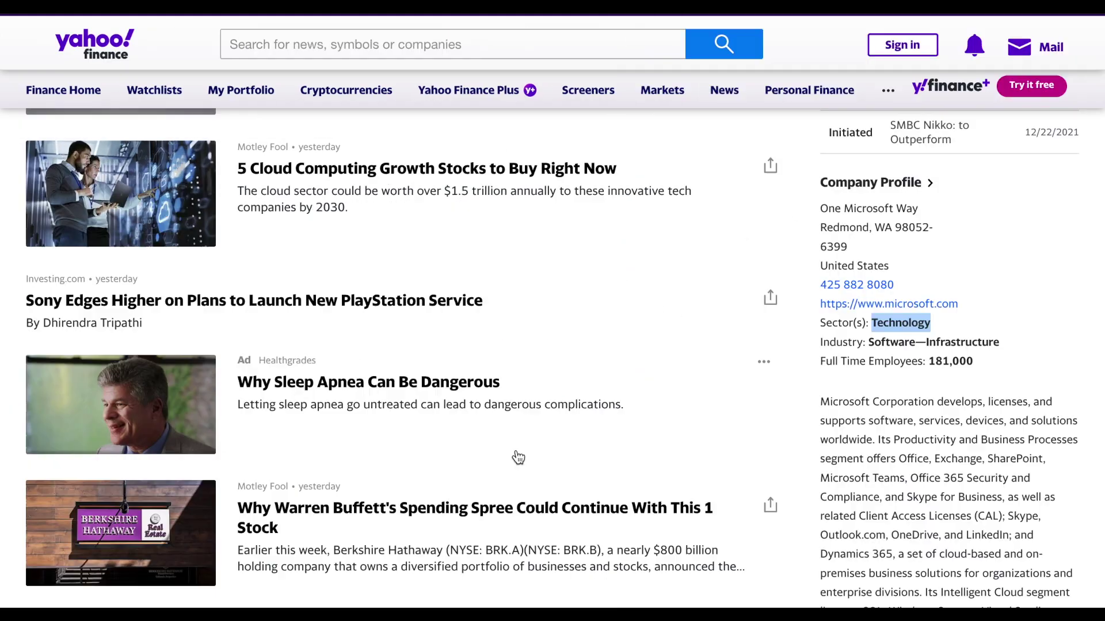
{"action": "scroll", "coordinate": [633, 357], "scroll_direction": "down", "scroll_amount": 2}
{"action": "scroll", "coordinate": [706, 355], "scroll_direction": "down", "scroll_amount": 2}
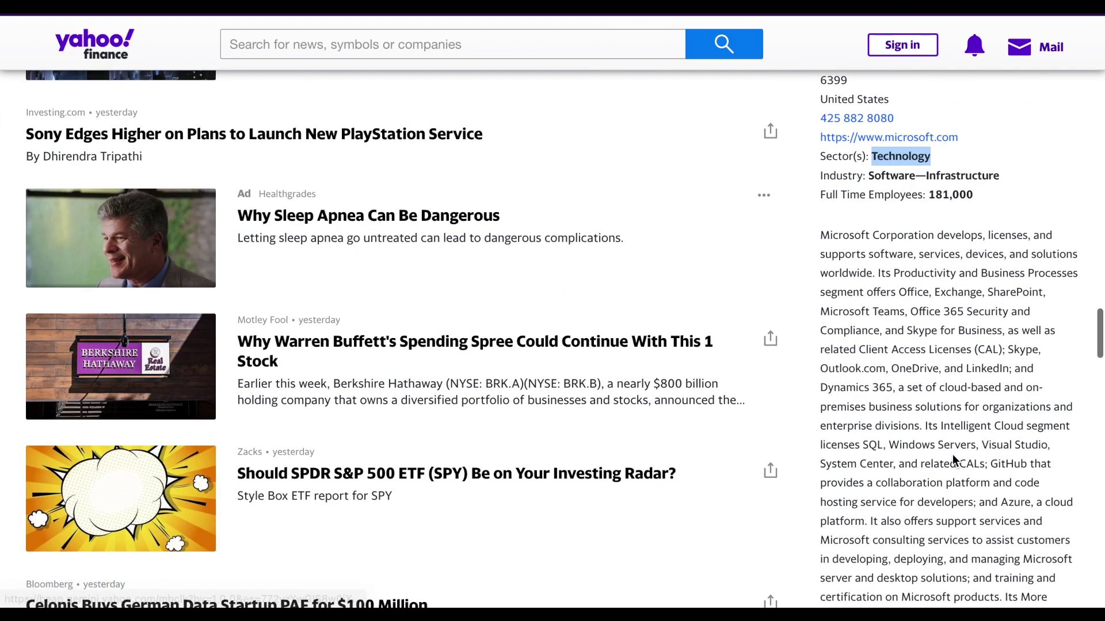
{"action": "scroll", "coordinate": [952, 460], "scroll_direction": "down", "scroll_amount": 3}
{"action": "scroll", "coordinate": [948, 517], "scroll_direction": "down", "scroll_amount": 4}
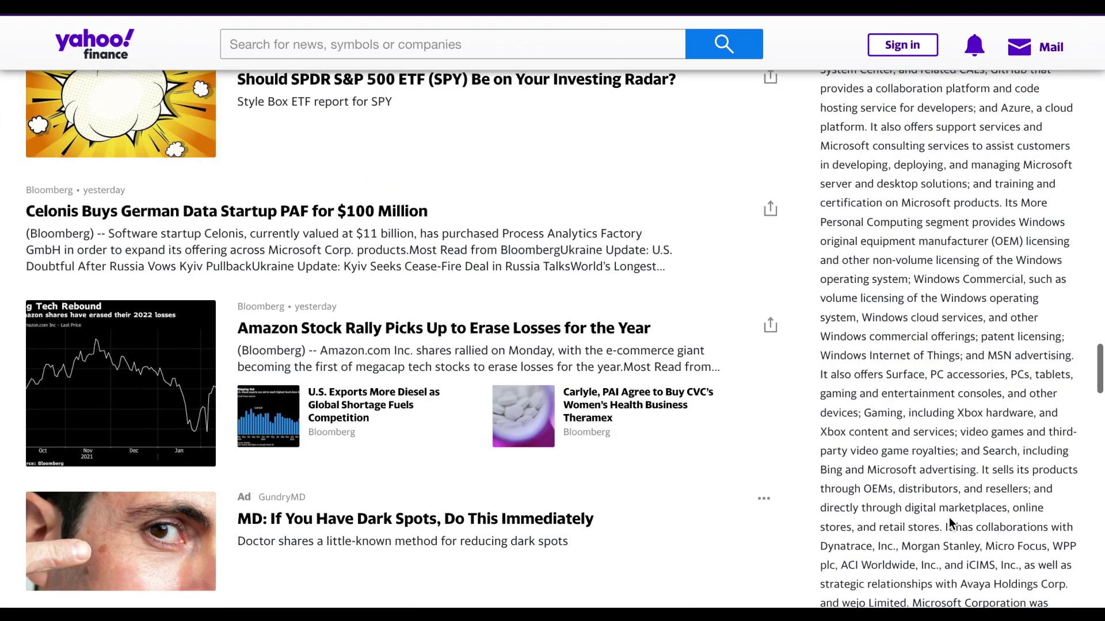
{"action": "scroll", "coordinate": [949, 516], "scroll_direction": "down", "scroll_amount": 4}
{"action": "scroll", "coordinate": [948, 516], "scroll_direction": "up", "scroll_amount": 10}
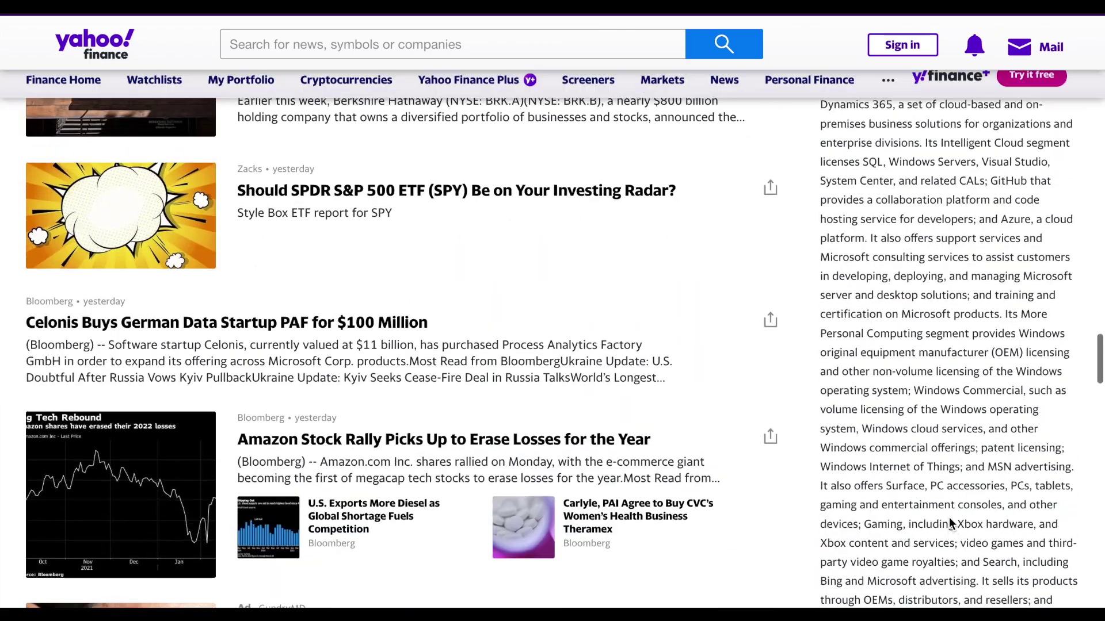
{"action": "scroll", "coordinate": [948, 517], "scroll_direction": "up", "scroll_amount": 1}
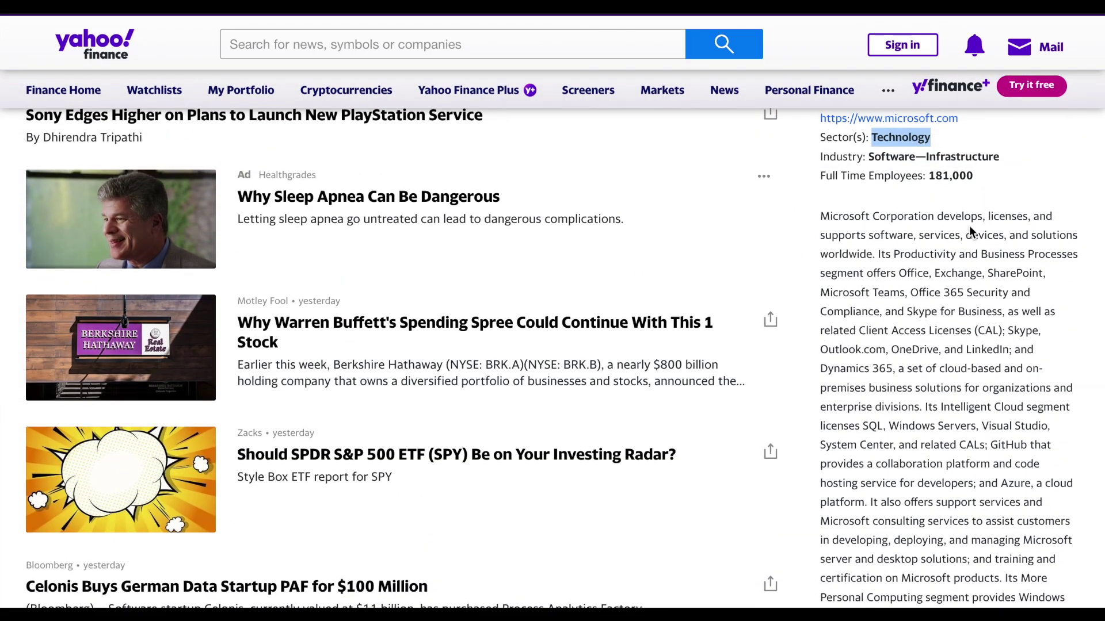
{"action": "right_click", "coordinate": [918, 261]}
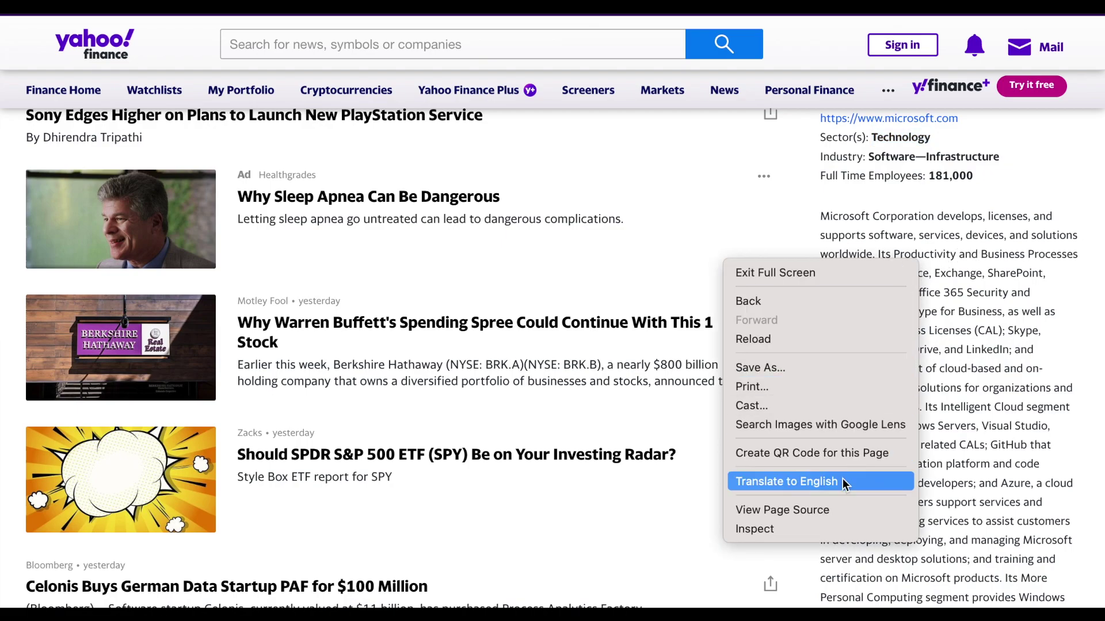
{"action": "left_click", "coordinate": [829, 529]}
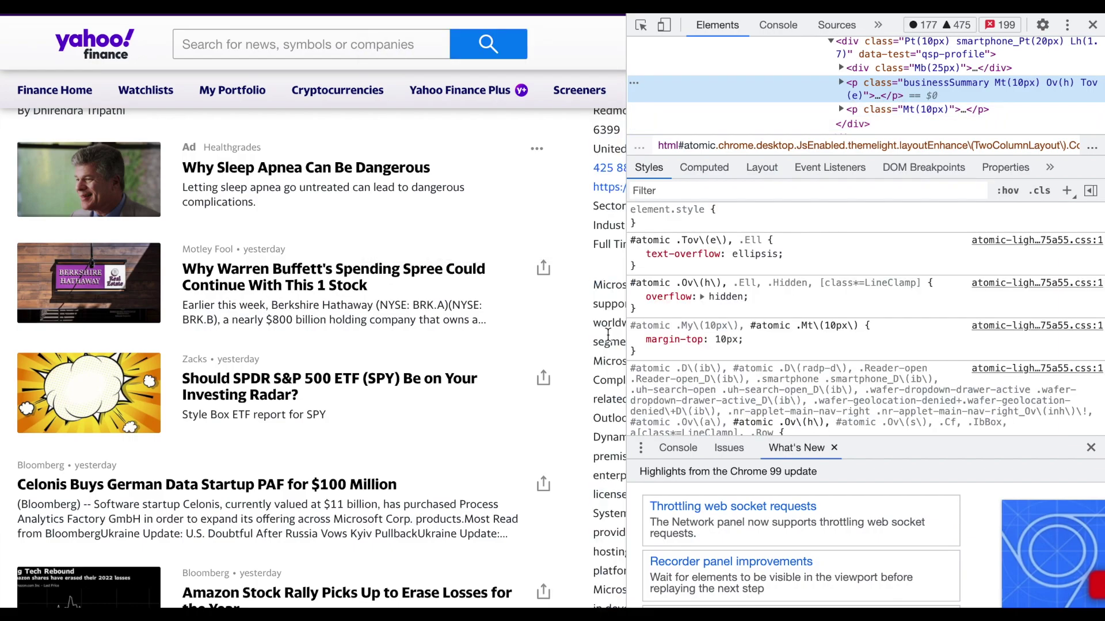
Step: Copy the full XPath of the businessSummary paragraph element
{"action": "right_click", "coordinate": [900, 85]}
{"action": "mouse_move", "coordinate": [967, 222]}
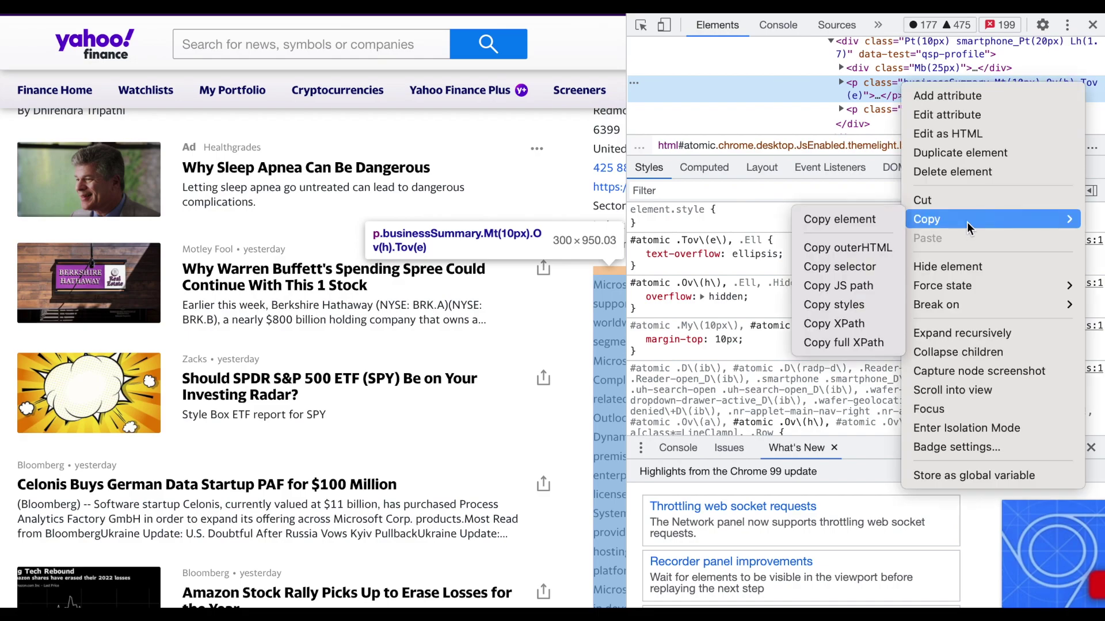
{"action": "left_click", "coordinate": [827, 345]}
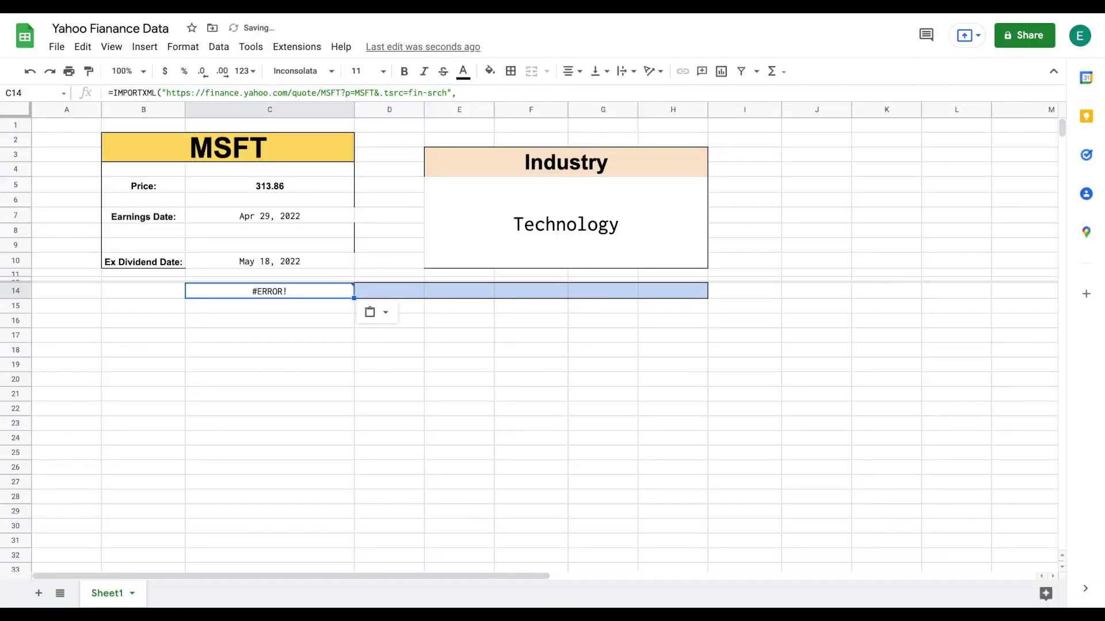
Step: Back in Google Sheets, insert the copied XPath in quotes as the second argument in C14 and complete the IMPORTXML formula
{"action": "left_click", "coordinate": [479, 92]}
{"action": "type", "text": "\""}
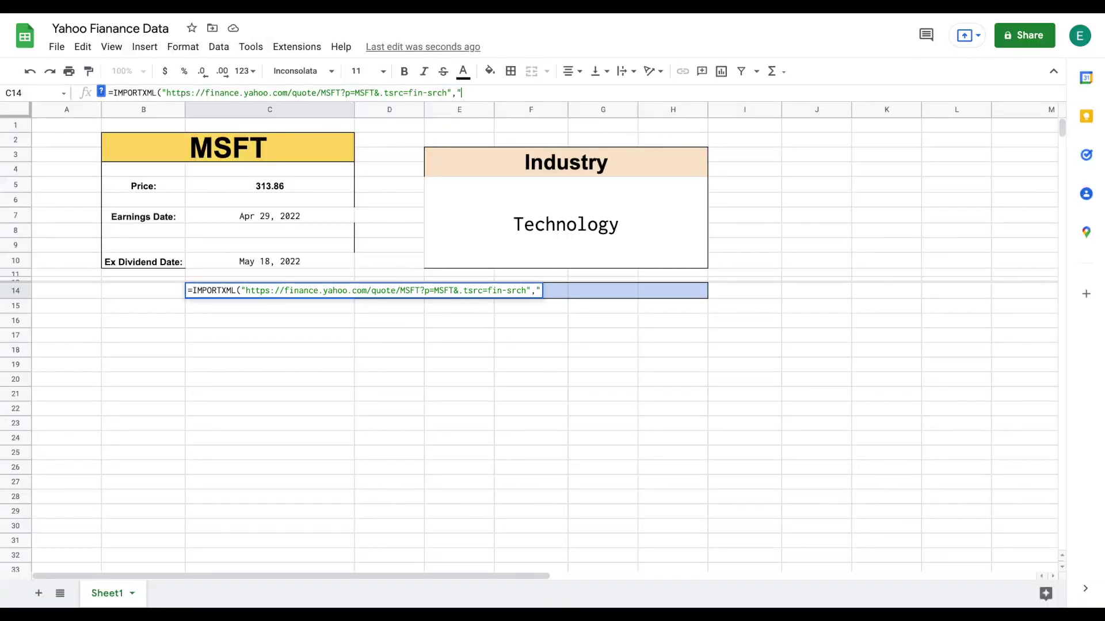
{"action": "type", "text": "/html/body/div[1]/div/div/div[1]/div/div[3]/div[2]/div/div/div/div/div[13]/div/div/div/div/div/p[1]"}
{"action": "type", "text": "\")"}
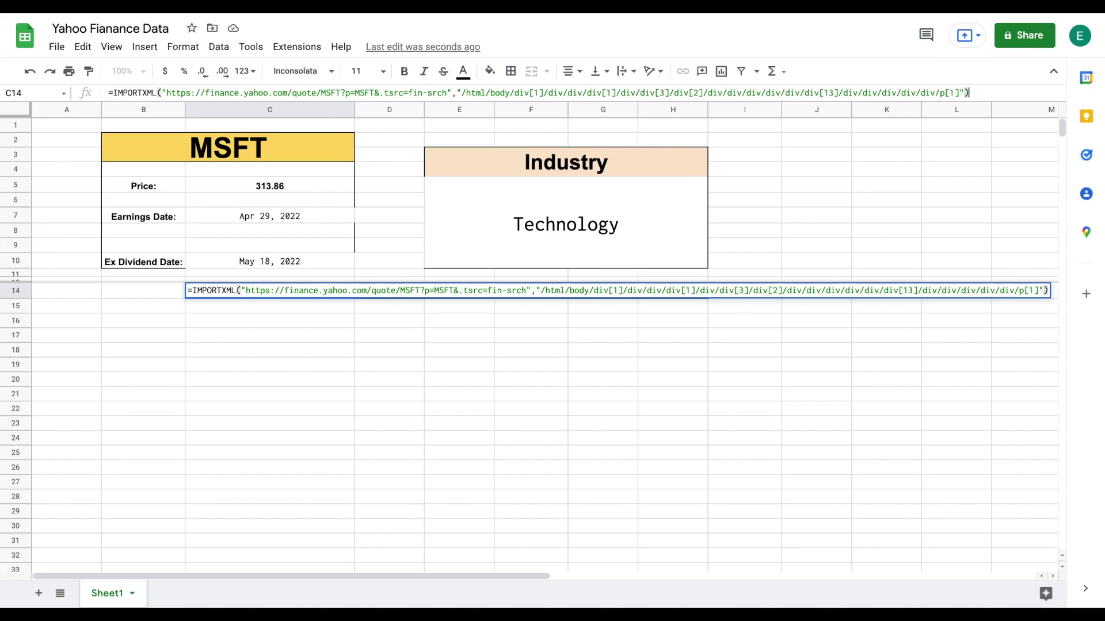
{"action": "key", "text": "Return"}
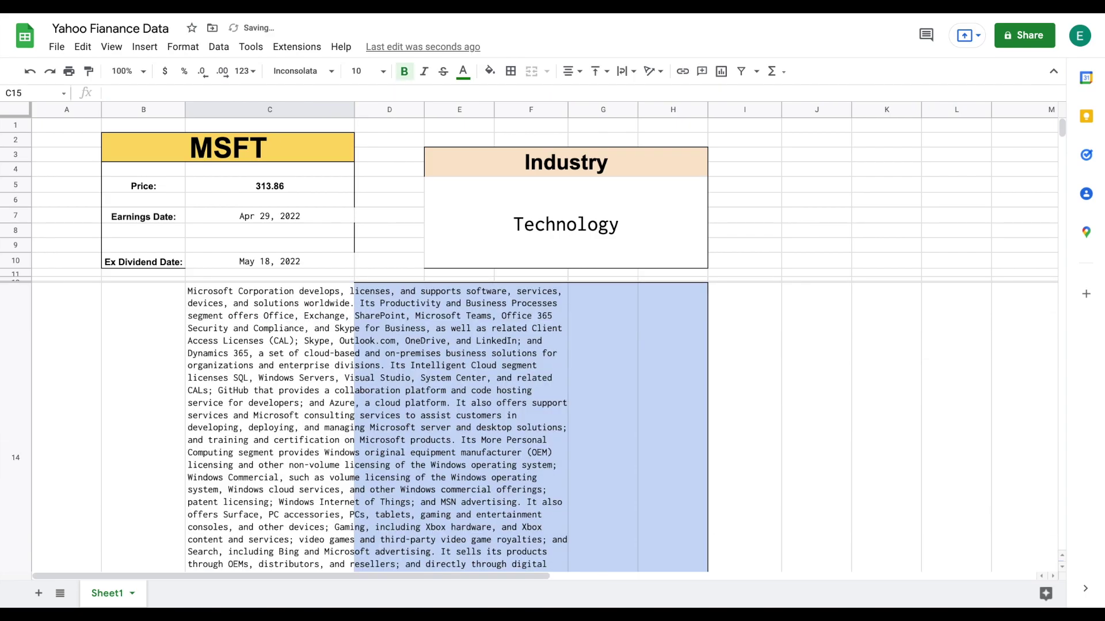
Step: Merge C14:H14 and centre the company description horizontally
{"action": "left_click", "coordinate": [289, 324]}
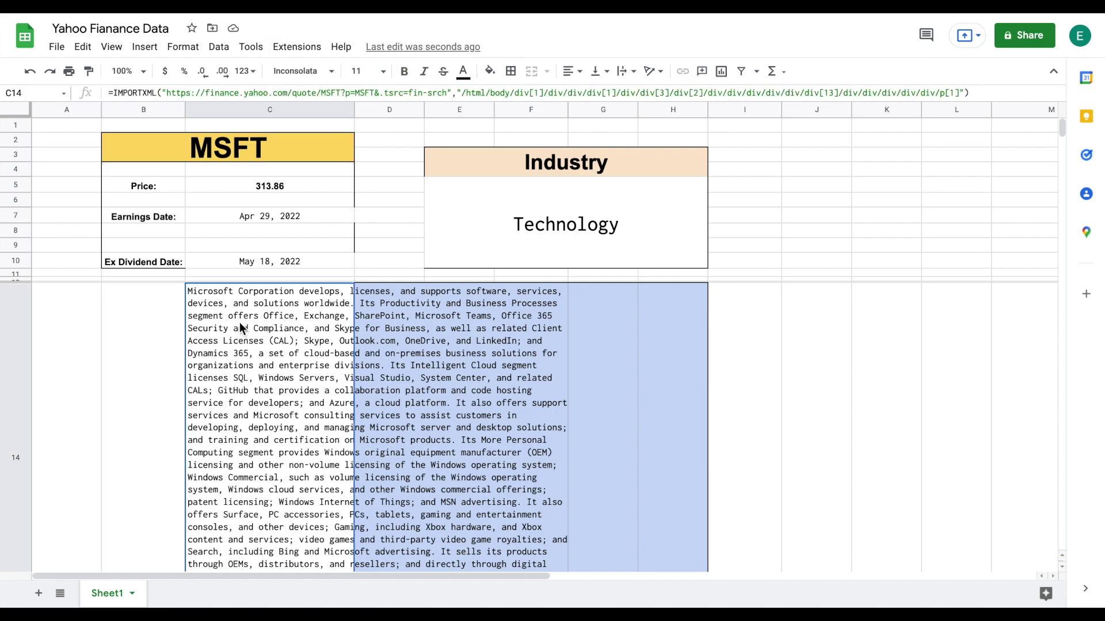
{"action": "mouse_move", "coordinate": [289, 323]}
{"action": "left_mouse_down"}
{"action": "mouse_move", "coordinate": [568, 290]}
{"action": "mouse_move", "coordinate": [650, 365]}
{"action": "mouse_move", "coordinate": [665, 366]}
{"action": "left_mouse_up"}
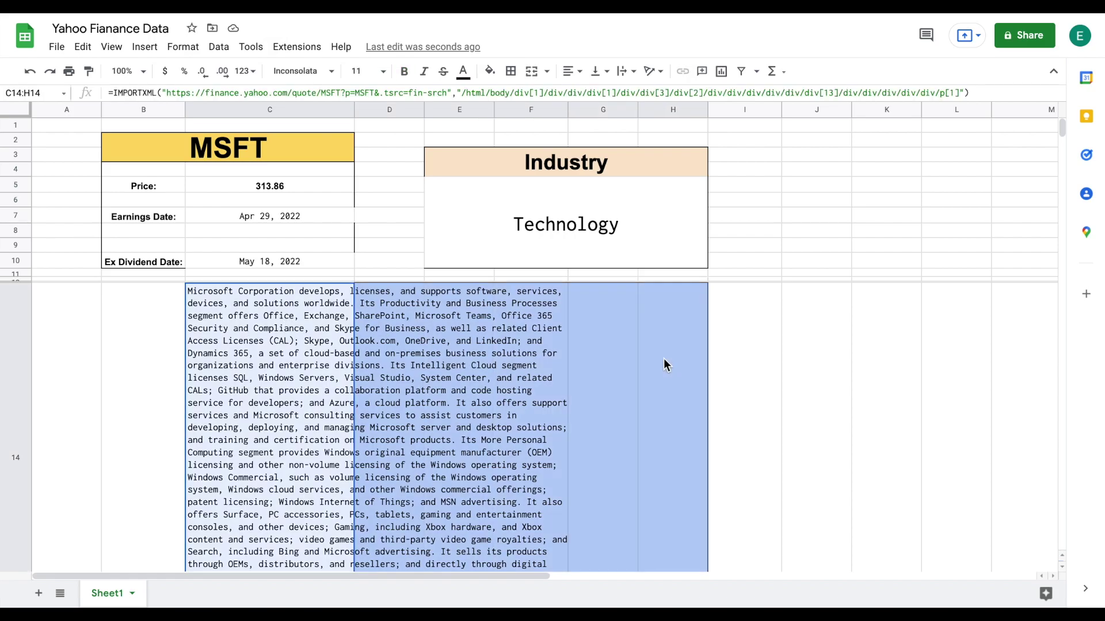
{"action": "left_click", "coordinate": [531, 70]}
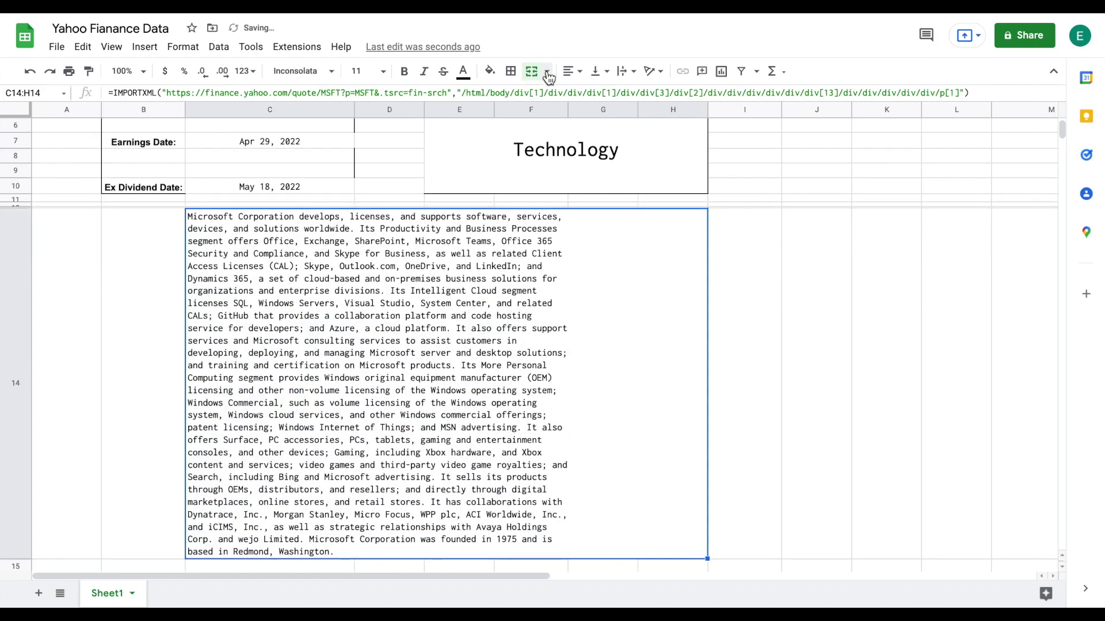
{"action": "left_click", "coordinate": [566, 72]}
{"action": "left_click", "coordinate": [588, 97]}
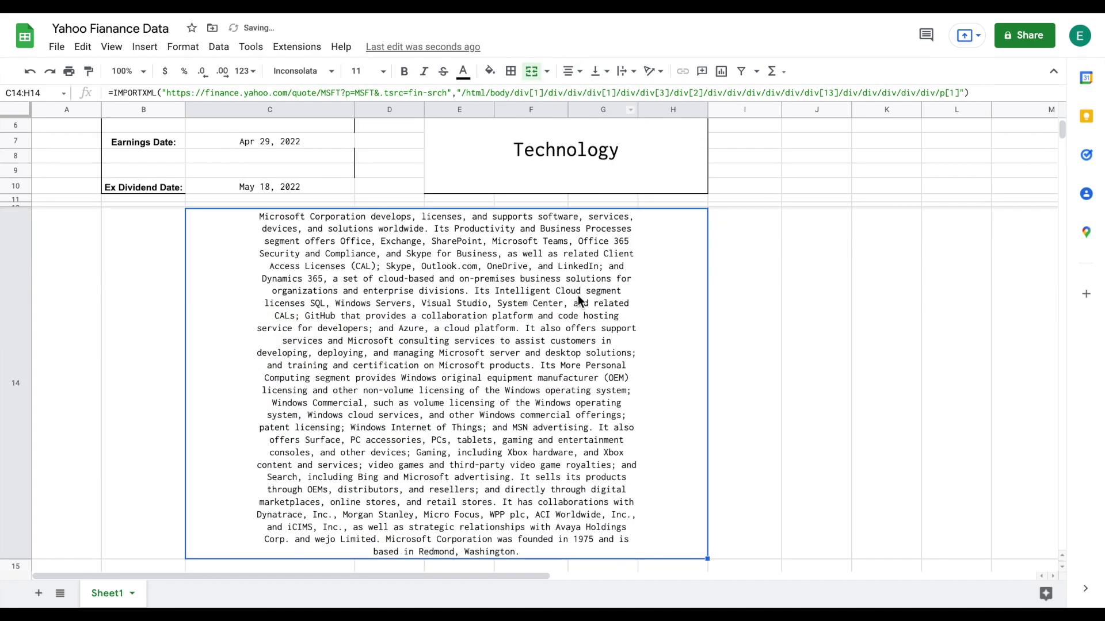
Step: Fill the merged description cell C14:H14 with light blue
{"action": "scroll", "coordinate": [576, 309], "scroll_direction": "up", "scroll_amount": 1}
{"action": "left_click", "coordinate": [489, 71]}
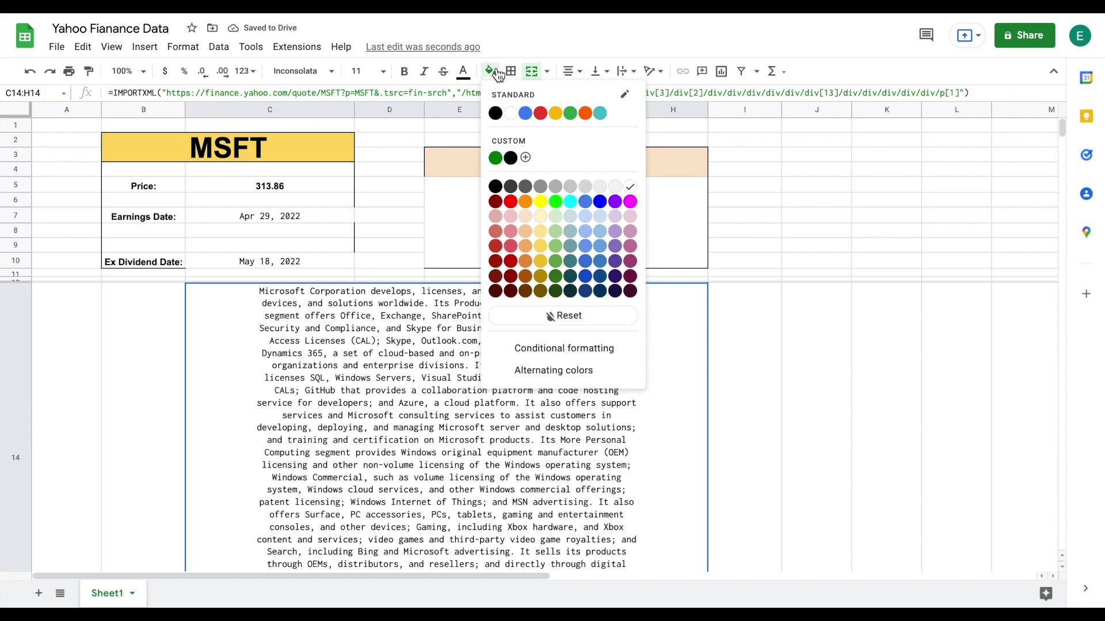
{"action": "left_click", "coordinate": [586, 217]}
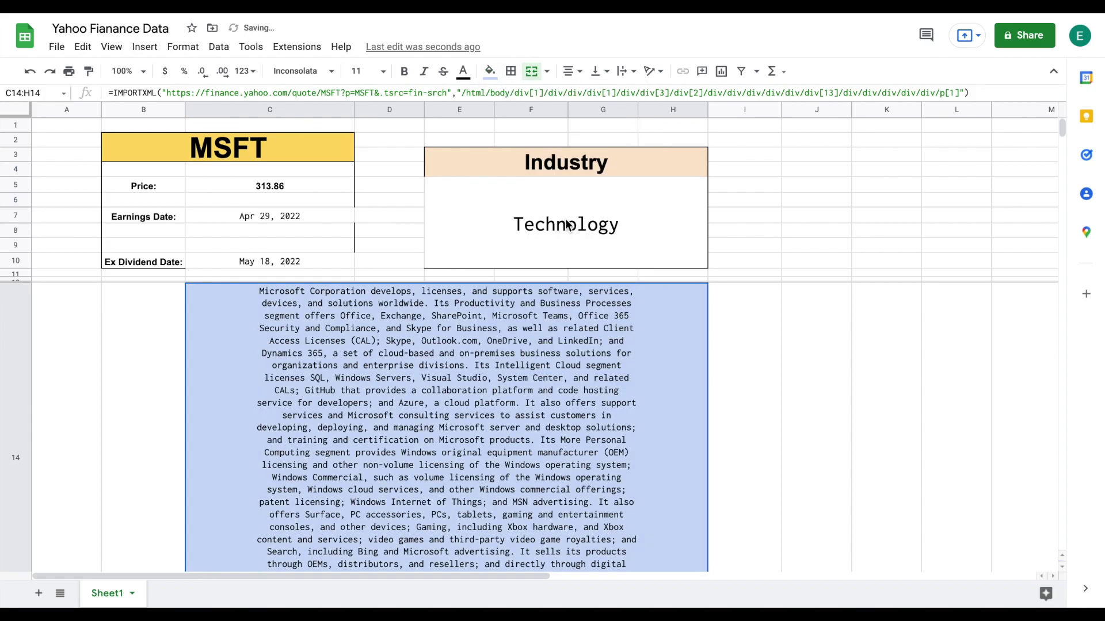
Step: Apply an outer border to the merged Industry value cell E5:H10
{"action": "left_click", "coordinate": [567, 224]}
{"action": "left_click", "coordinate": [511, 71]}
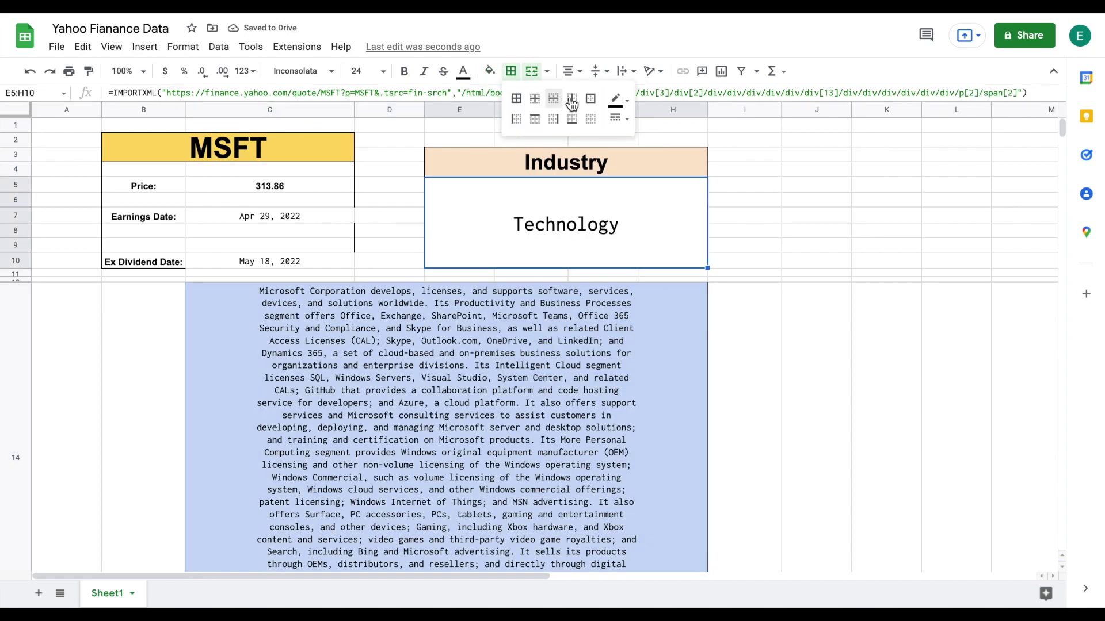
{"action": "left_click", "coordinate": [589, 98]}
Step: Apply an outer border around the price and date block B4:C10
{"action": "left_click_drag", "start_coordinate": [157, 170], "coordinate": [261, 186]}
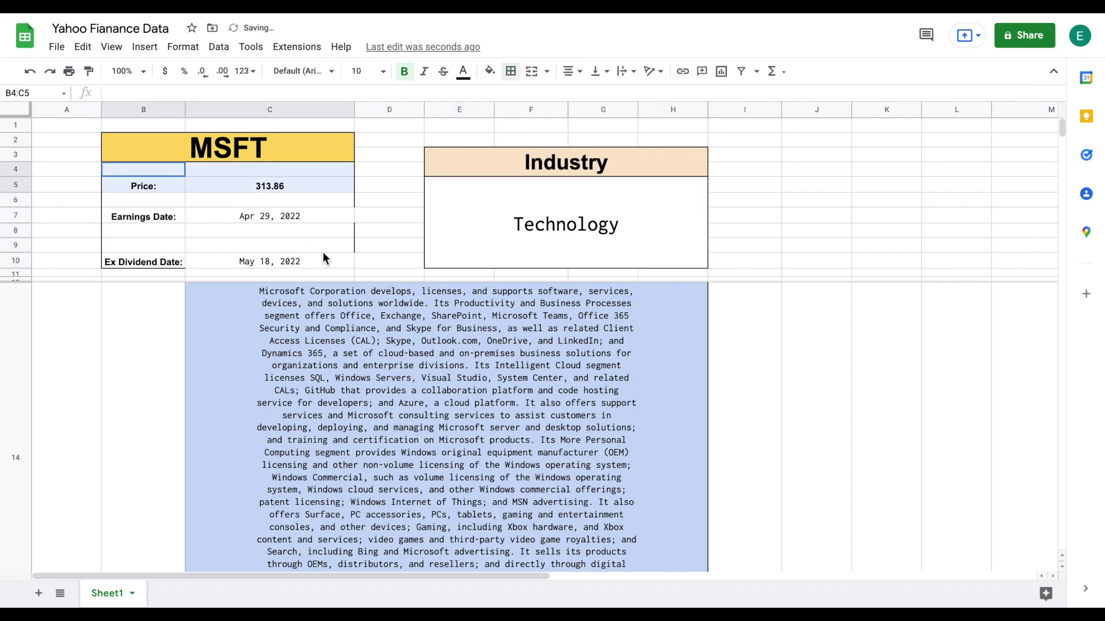
{"action": "left_click_drag", "start_coordinate": [322, 253], "coordinate": [327, 261]}
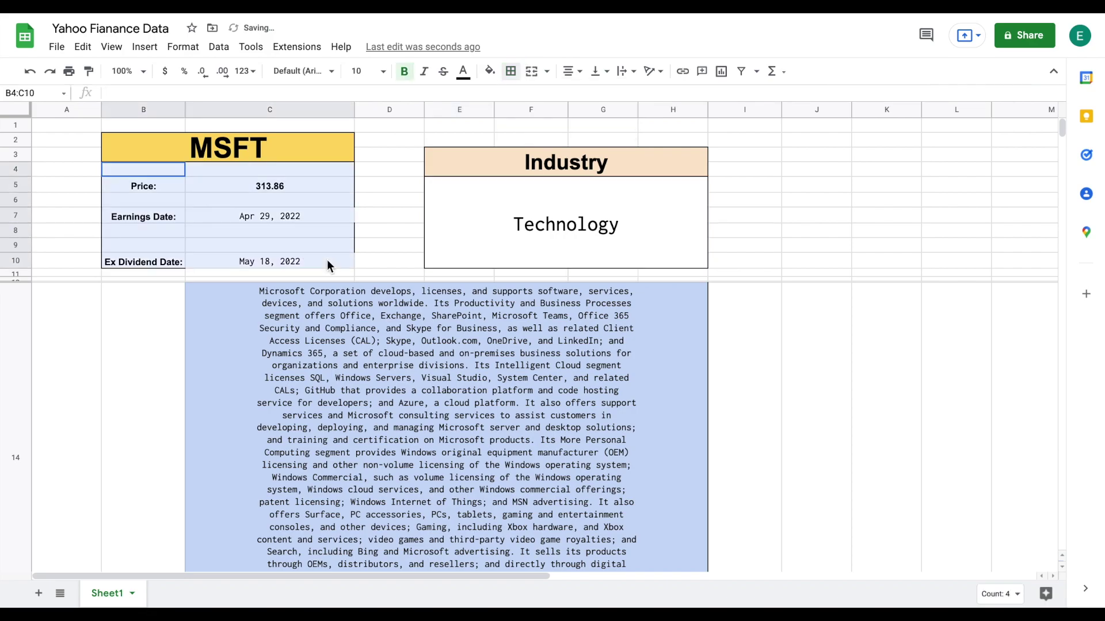
{"action": "left_click", "coordinate": [510, 71]}
{"action": "left_click", "coordinate": [591, 98]}
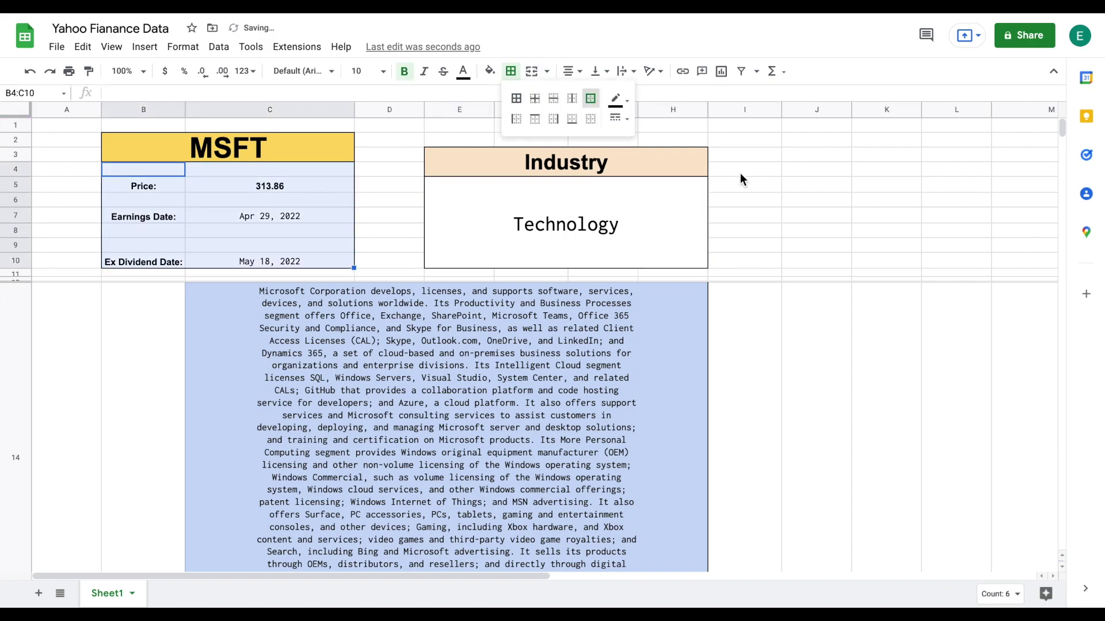
{"action": "left_click", "coordinate": [809, 192]}
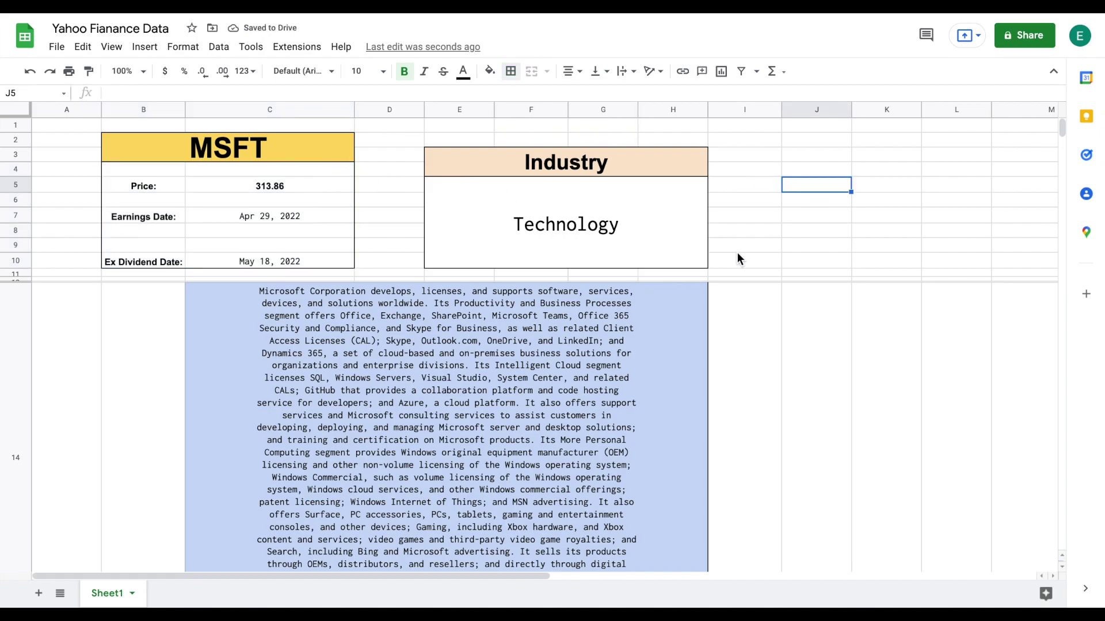
Step: Try replacing the ticker in the yellow heading B2:C3 with AAPL, and examine the Industry and Price formulas
{"action": "left_click", "coordinate": [233, 144]}
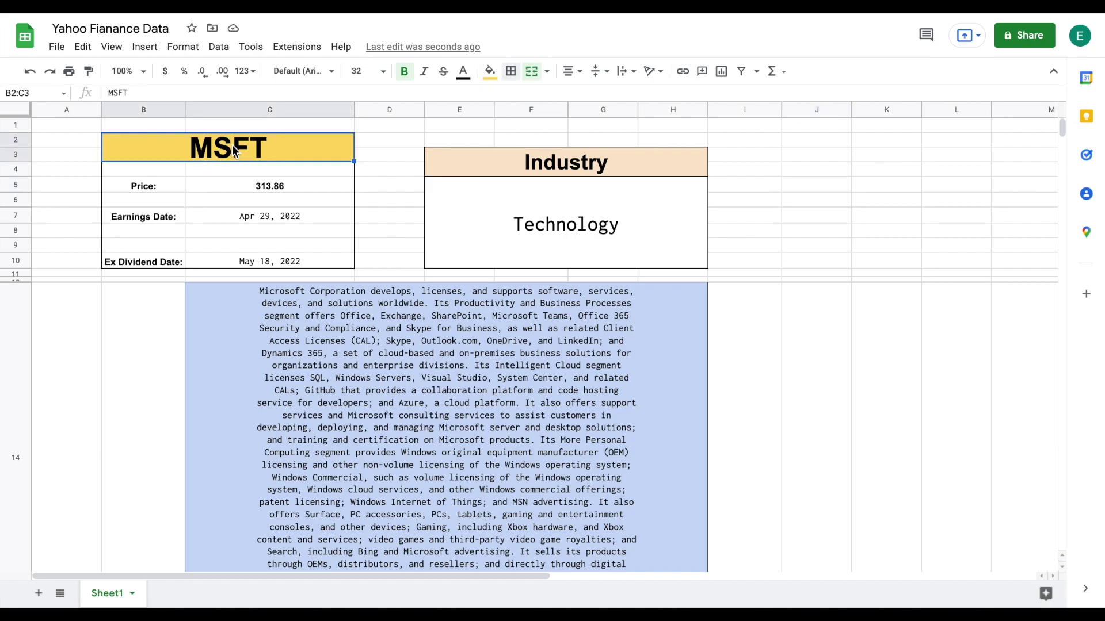
{"action": "type", "text": "AAPL"}
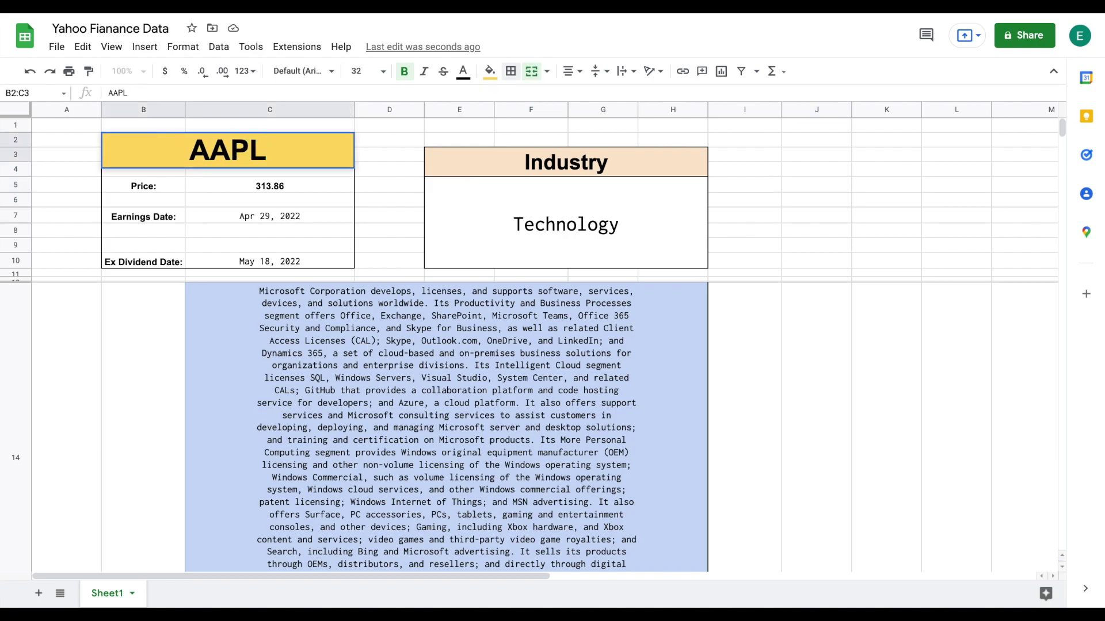
{"action": "key", "text": "Return"}
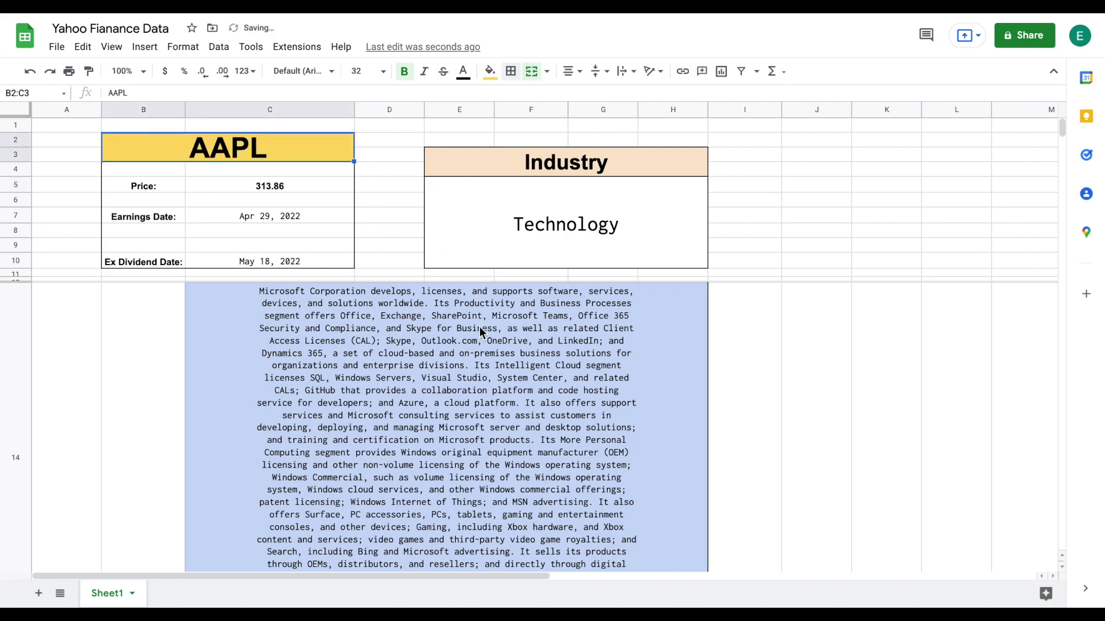
{"action": "left_click", "coordinate": [518, 229]}
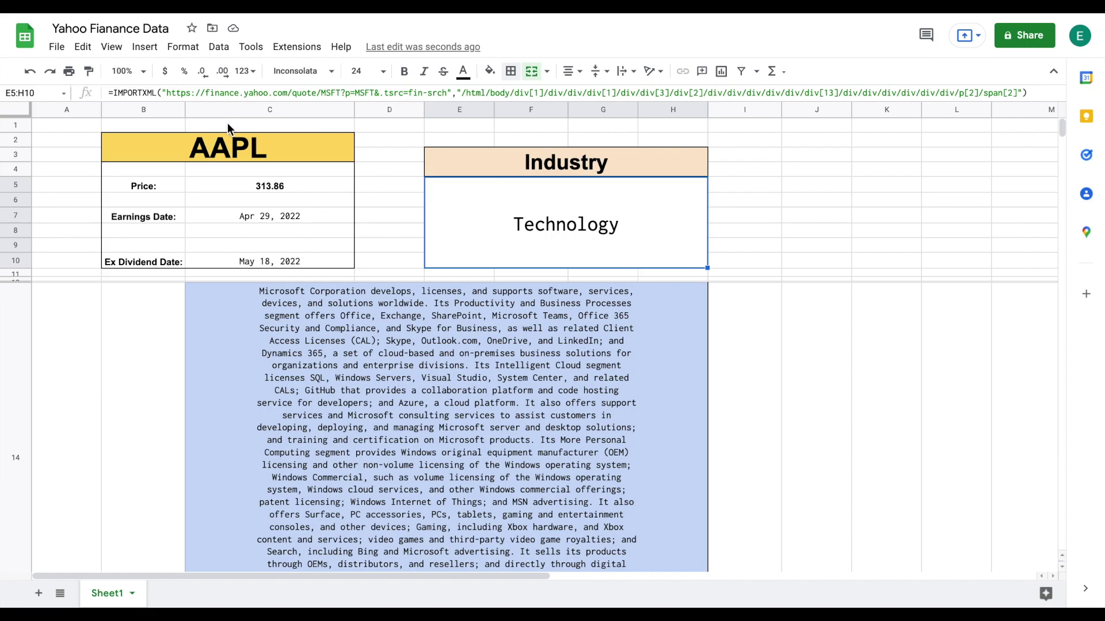
{"action": "left_click", "coordinate": [253, 143]}
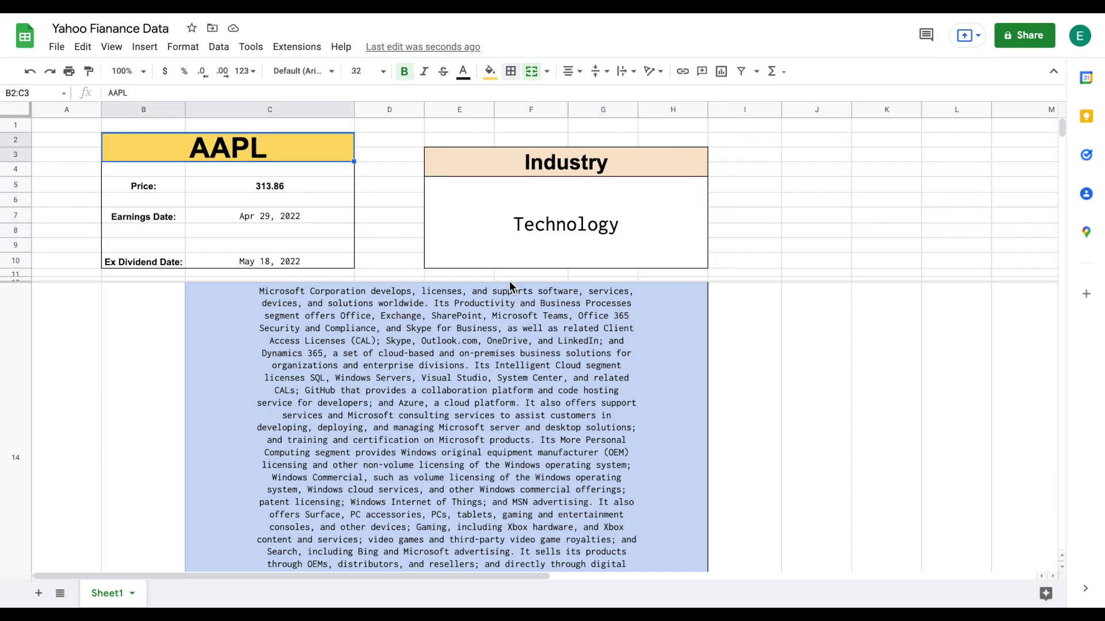
{"action": "left_click", "coordinate": [305, 191]}
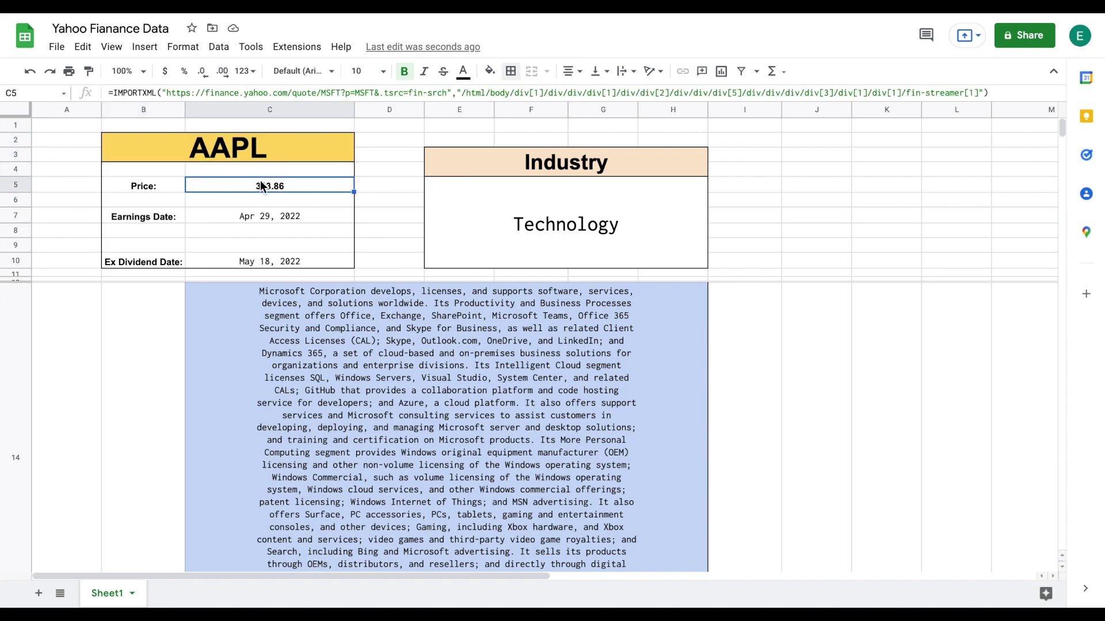
Step: Set the ticker in the yellow heading B2:C3 back to MSFT
{"action": "left_click", "coordinate": [266, 155]}
{"action": "type", "text": "MSFT"}
{"action": "key", "text": "Return"}
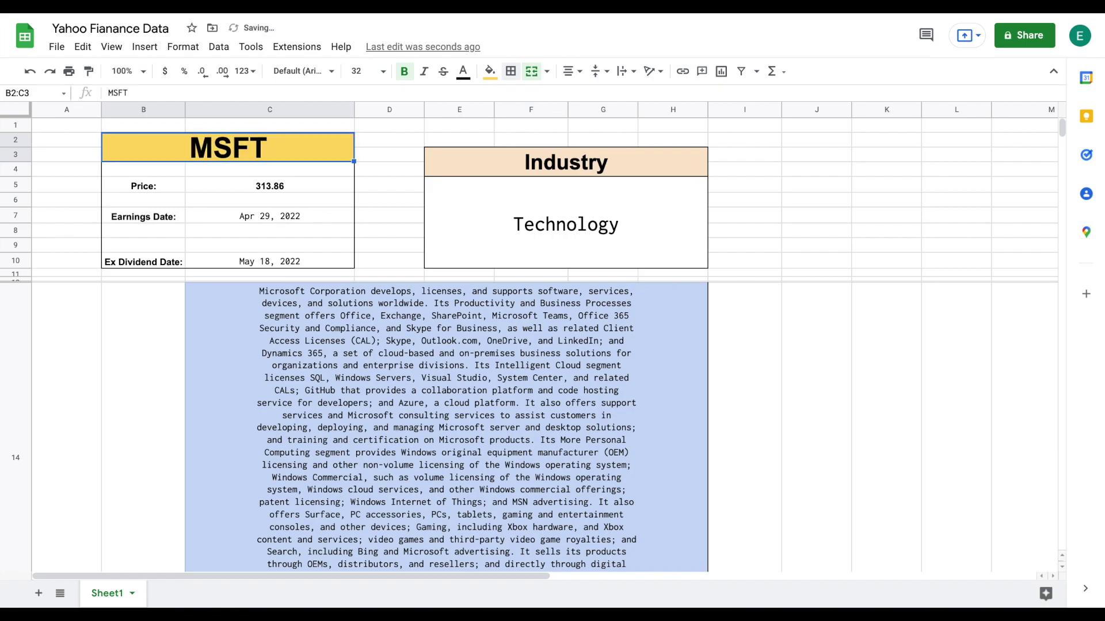
{"action": "left_click", "coordinate": [314, 187]}
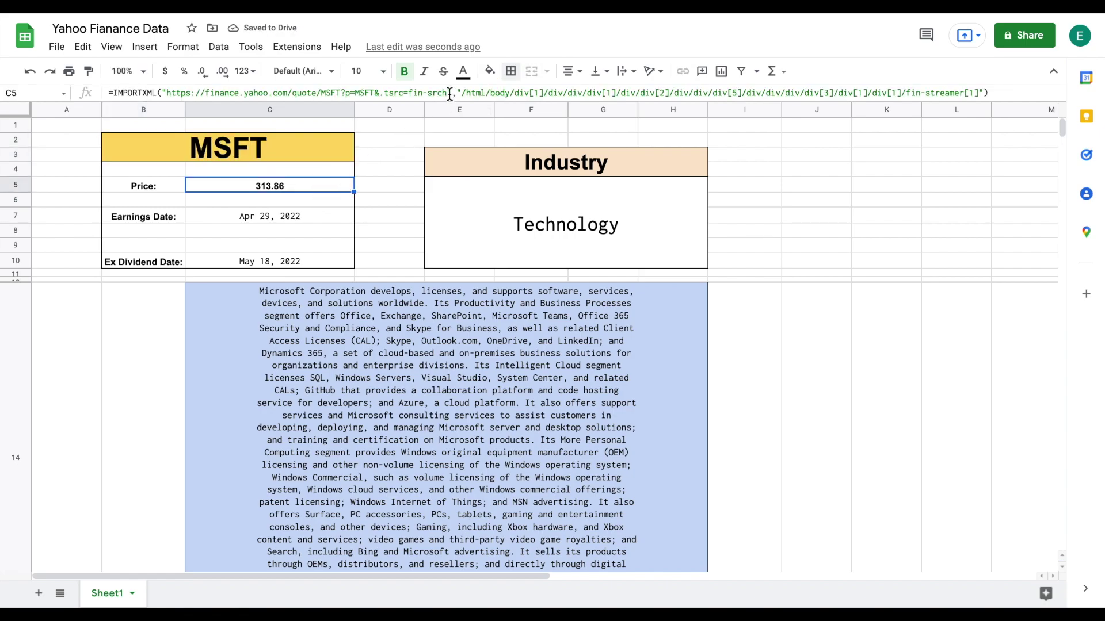
{"action": "left_click_drag", "start_coordinate": [449, 94], "coordinate": [374, 94]}
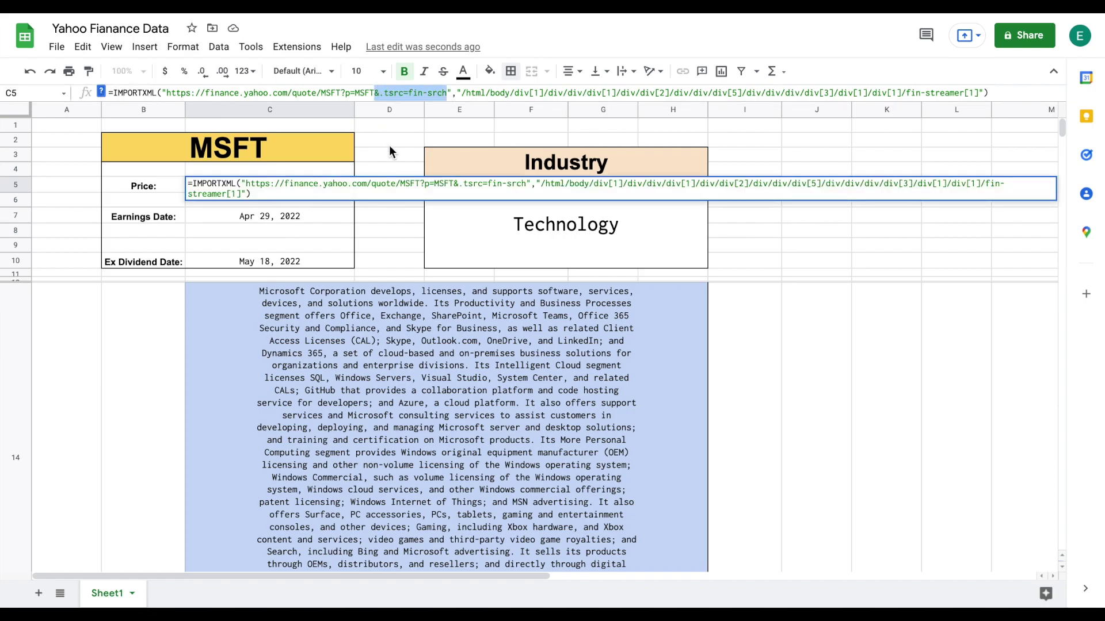
{"action": "key", "text": "BackSpace"}
{"action": "key", "text": "BackSpace"}
{"action": "key", "text": "BackSpace"}
{"action": "key", "text": "BackSpace"}
{"action": "key", "text": "BackSpace"}
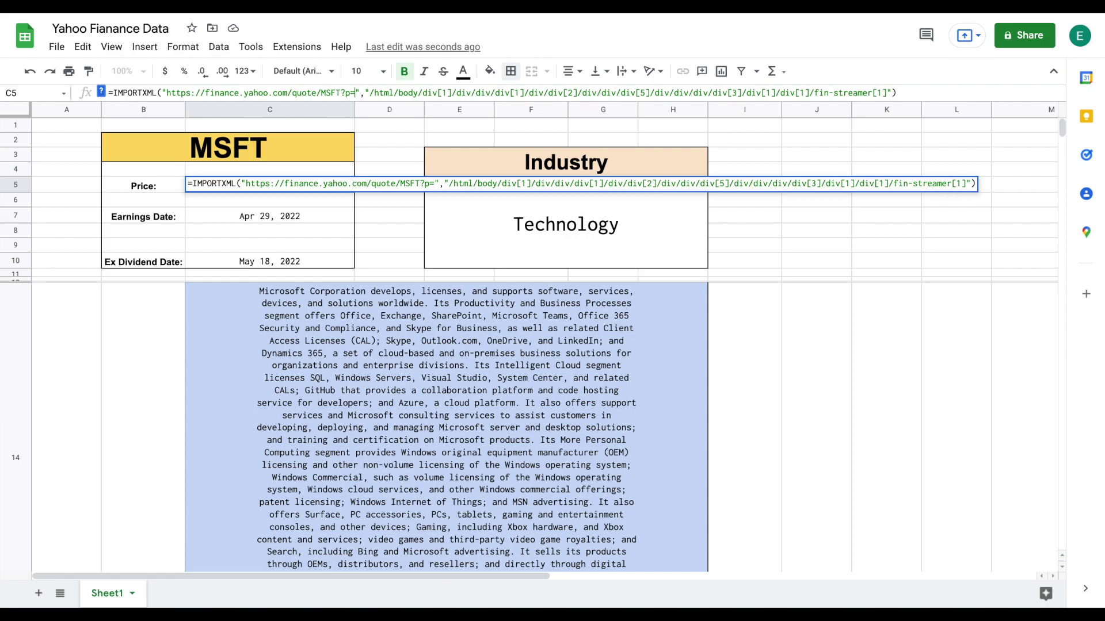
{"action": "key", "text": "BackSpace"}
{"action": "key", "text": "BackSpace"}
{"action": "key", "text": "BackSpace"}
{"action": "key", "text": "BackSpace"}
{"action": "key", "text": "BackSpace"}
{"action": "key", "text": "BackSpace"}
{"action": "key", "text": "BackSpace"}
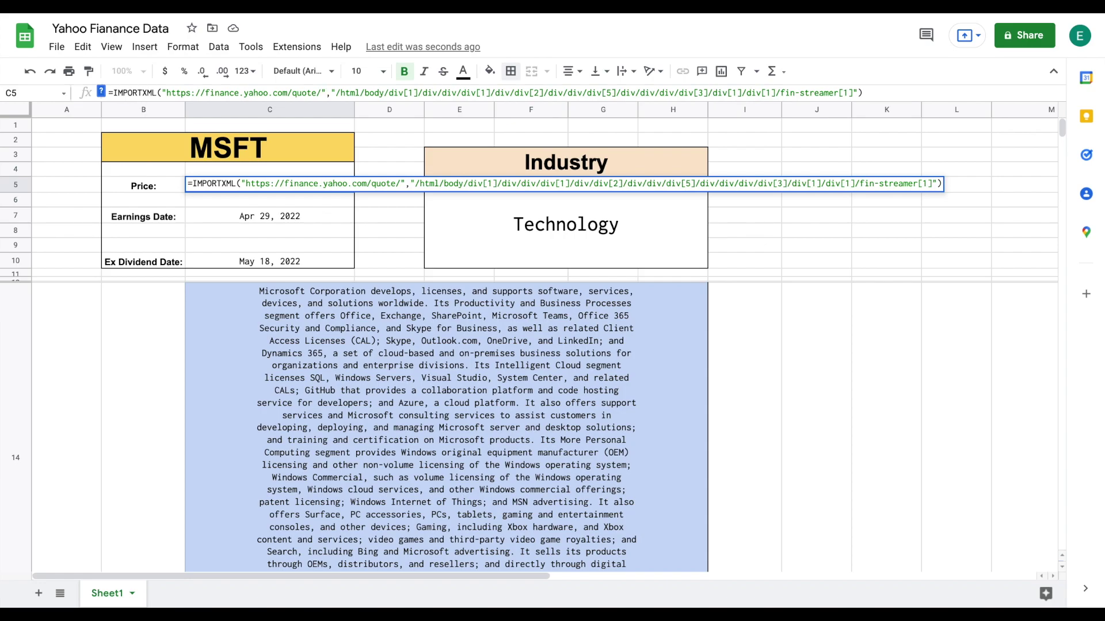
{"action": "left_click", "coordinate": [329, 93]}
{"action": "type", "text": "&"}
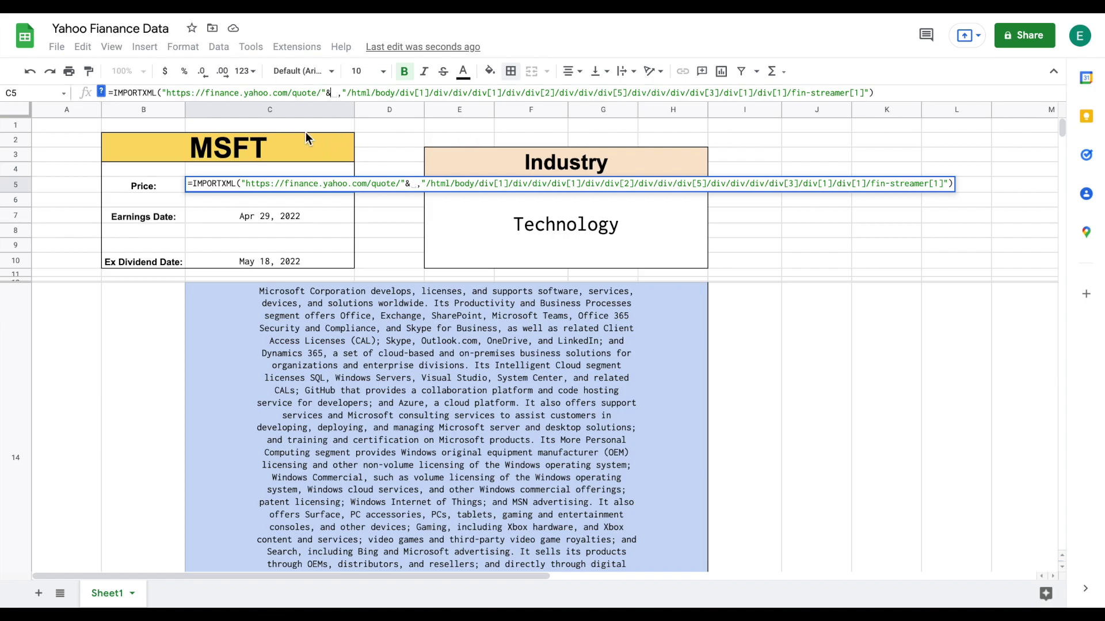
{"action": "key", "text": "BackSpace"}
{"action": "key", "text": "BackSpace"}
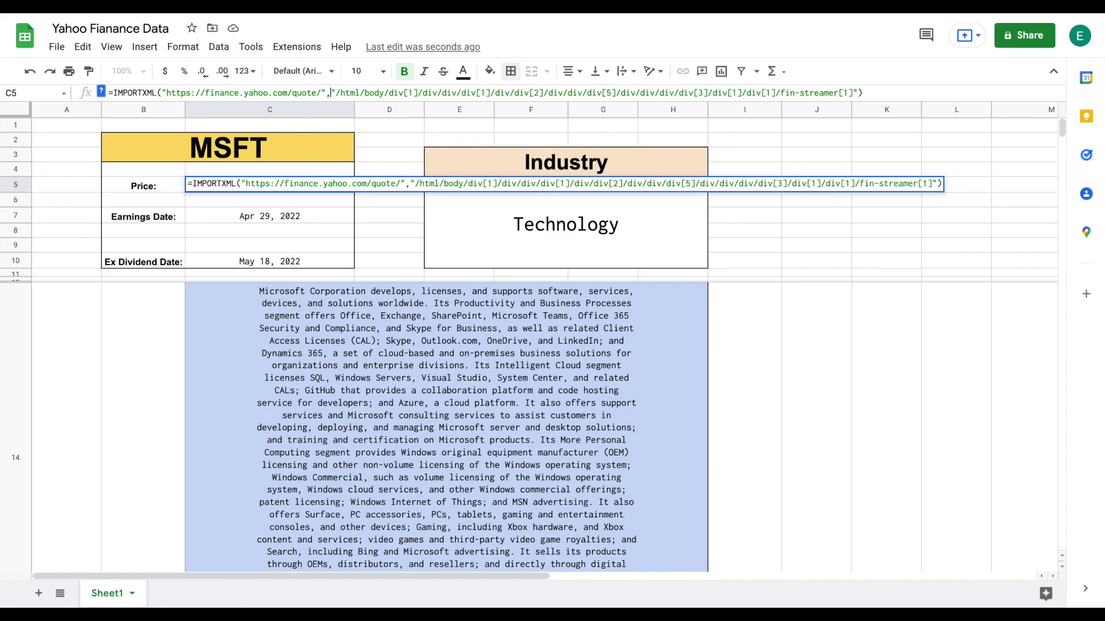
{"action": "type", "text": "&"}
{"action": "key", "text": "BackSpace"}
{"action": "type", "text": "&"}
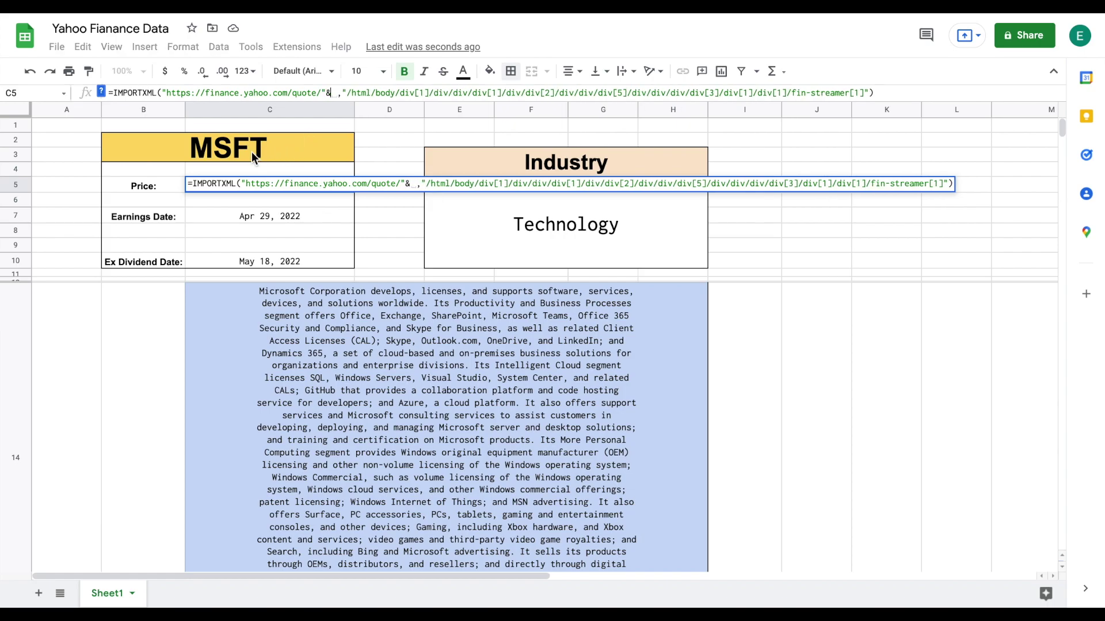
{"action": "left_click", "coordinate": [238, 149]}
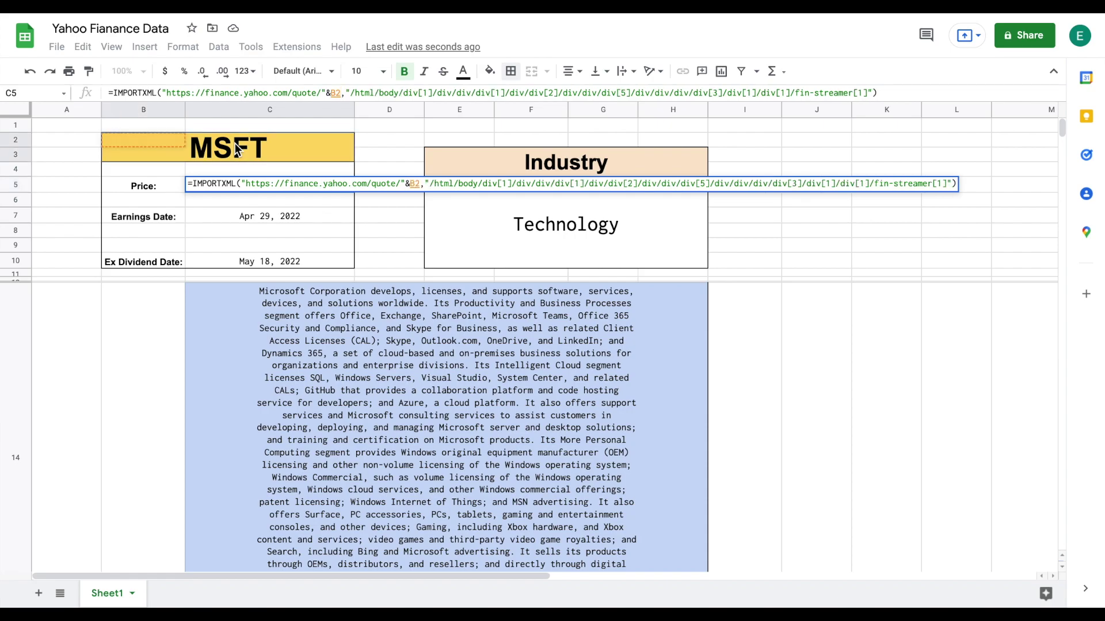
{"action": "key", "text": "Return"}
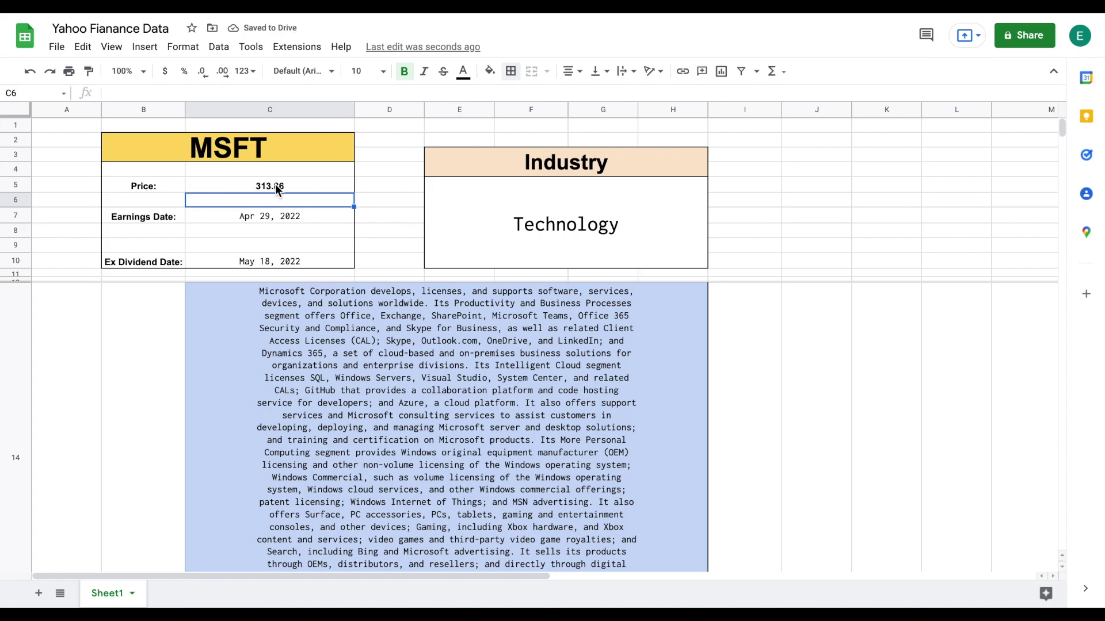
Step: Test the price formula by changing the ticker in the yellow heading B2:C3 to AAPL, VZ and BAC in turn
{"action": "left_click", "coordinate": [255, 147]}
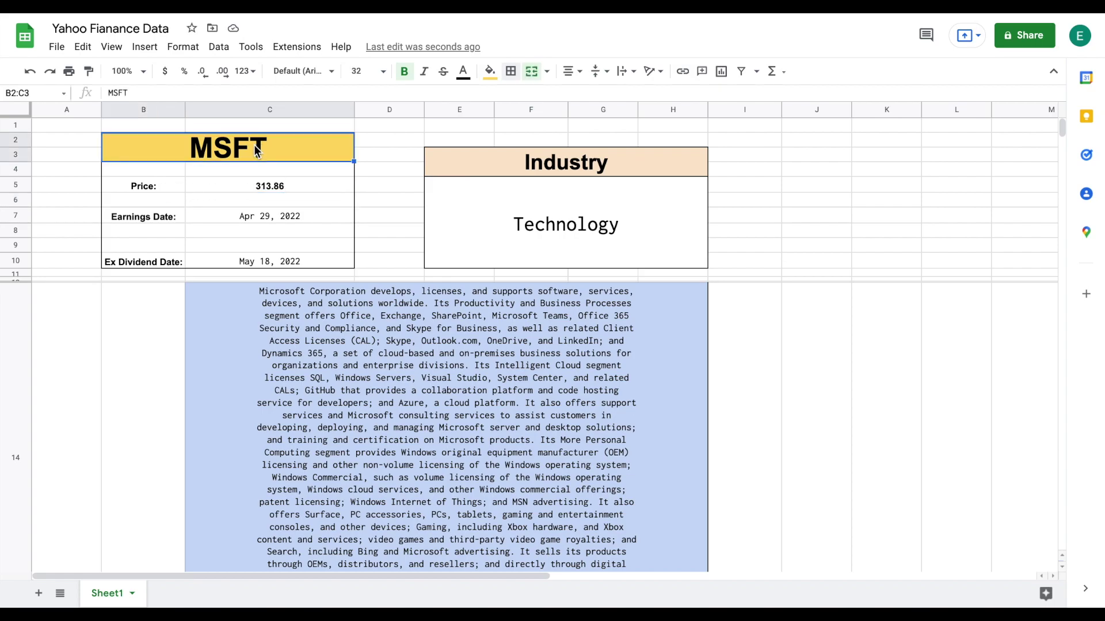
{"action": "type", "text": "AAPL"}
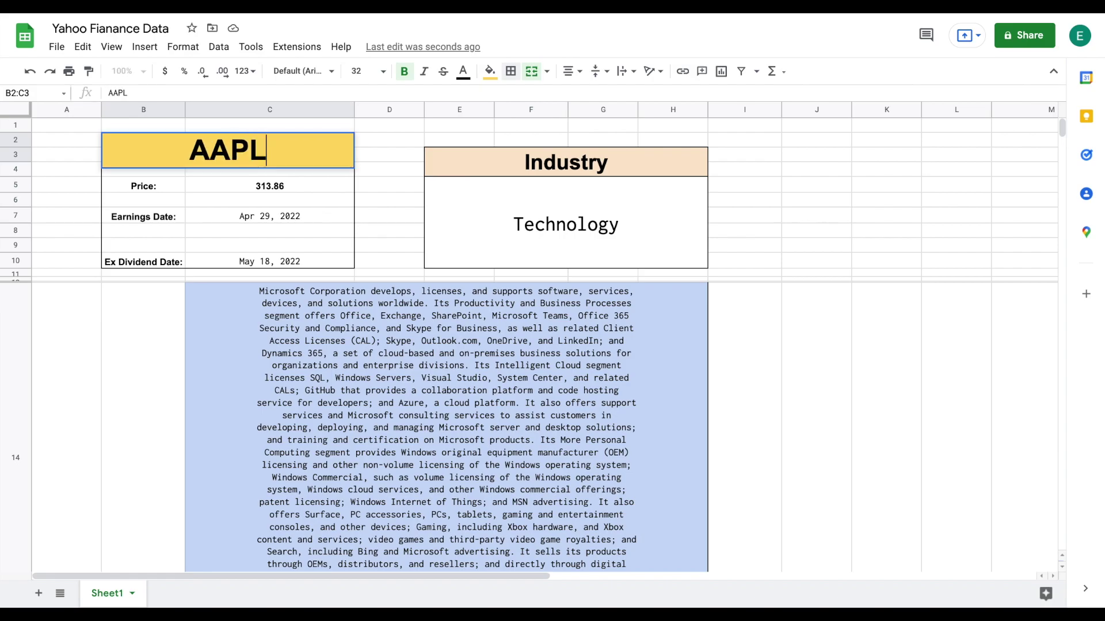
{"action": "key", "text": "Return"}
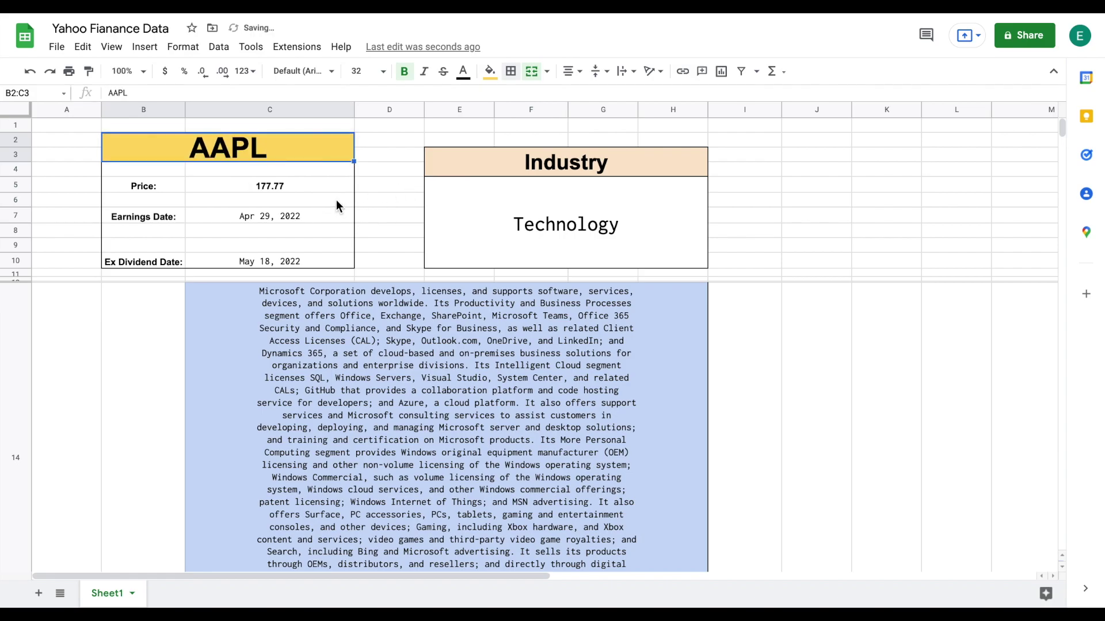
{"action": "left_click_drag", "start_coordinate": [175, 187], "coordinate": [219, 188]}
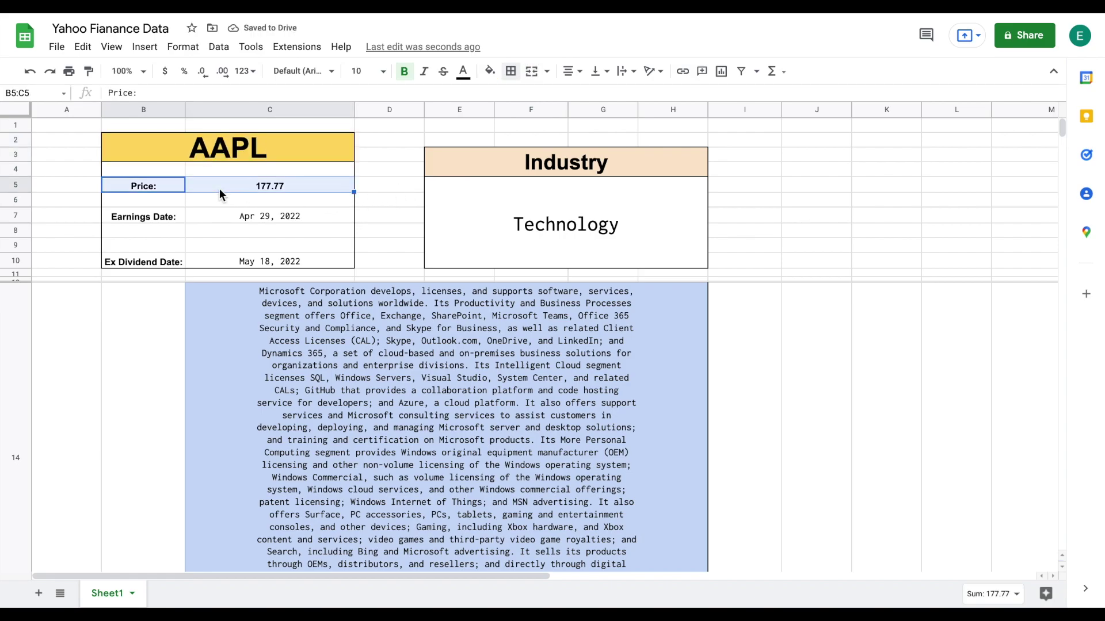
{"action": "left_click", "coordinate": [240, 147]}
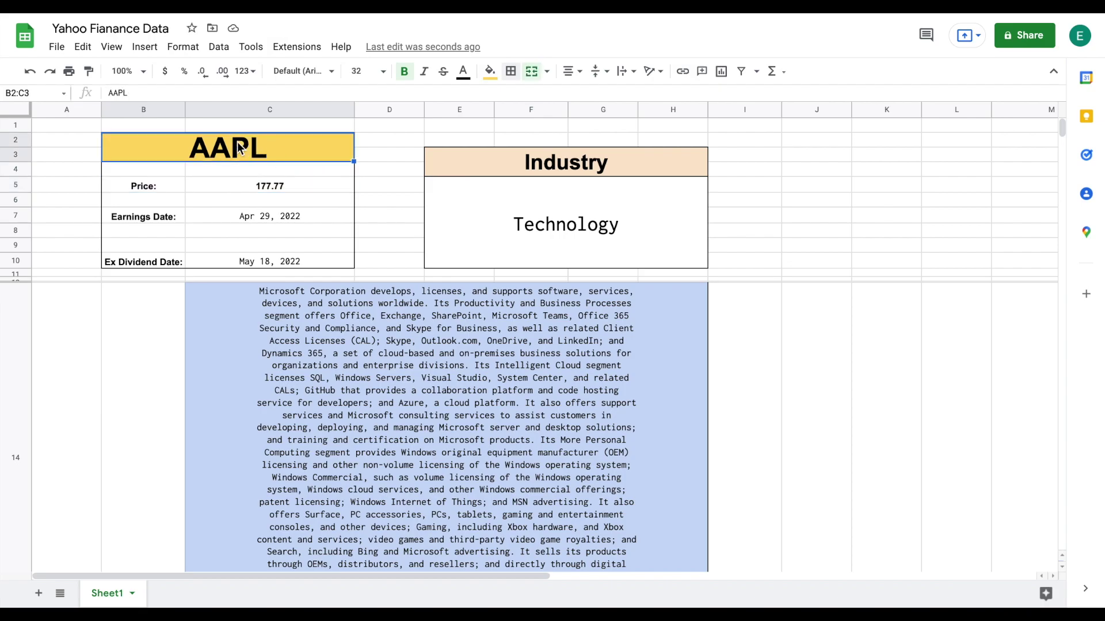
{"action": "type", "text": "VZ"}
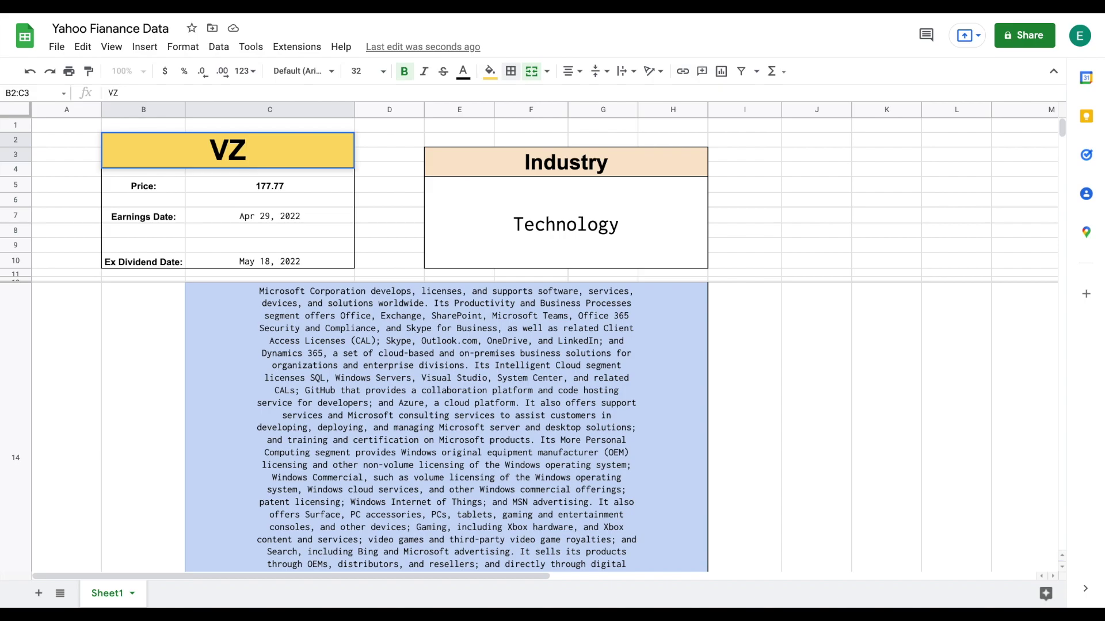
{"action": "key", "text": "Return"}
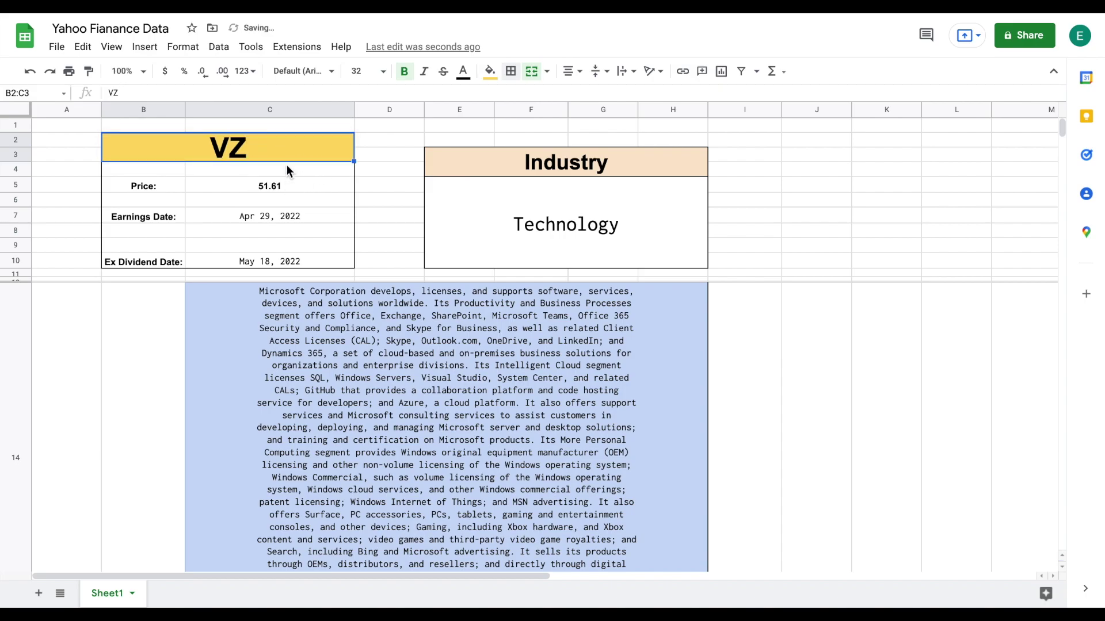
{"action": "type", "text": "BAC"}
{"action": "key", "text": "Return"}
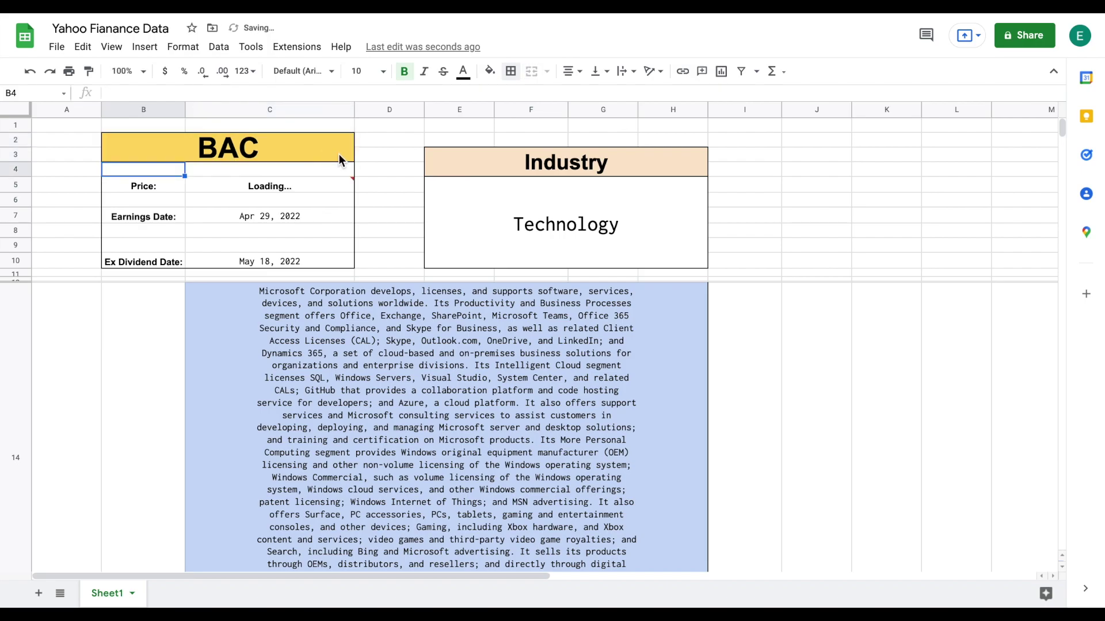
Step: Return the ticker in the yellow heading B2:C3 to MSFT
{"action": "left_click", "coordinate": [281, 151]}
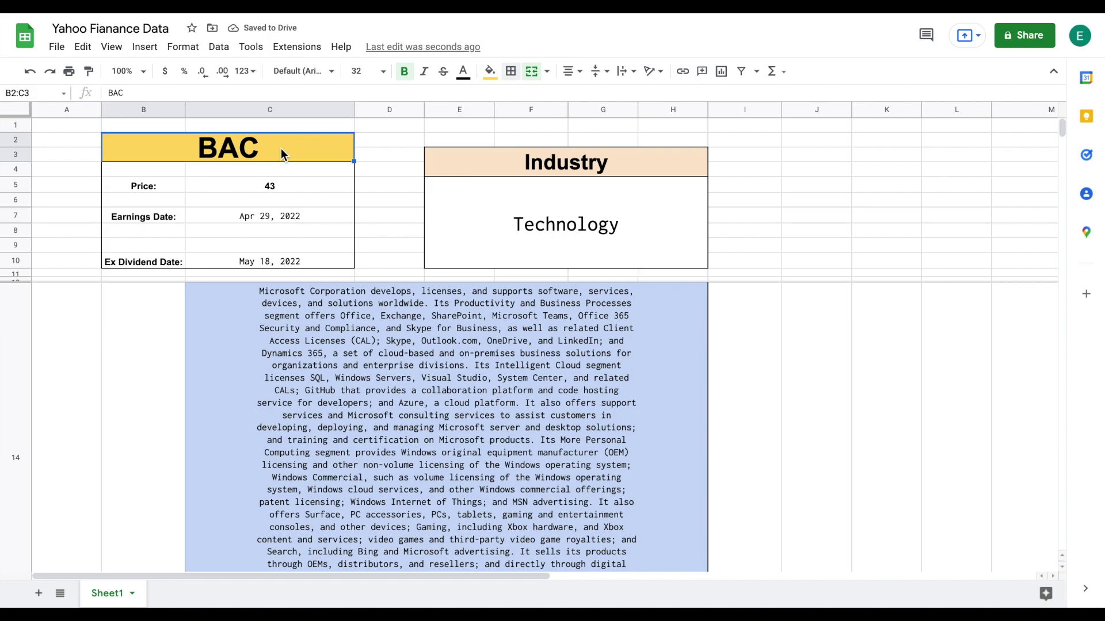
{"action": "type", "text": "MSFT"}
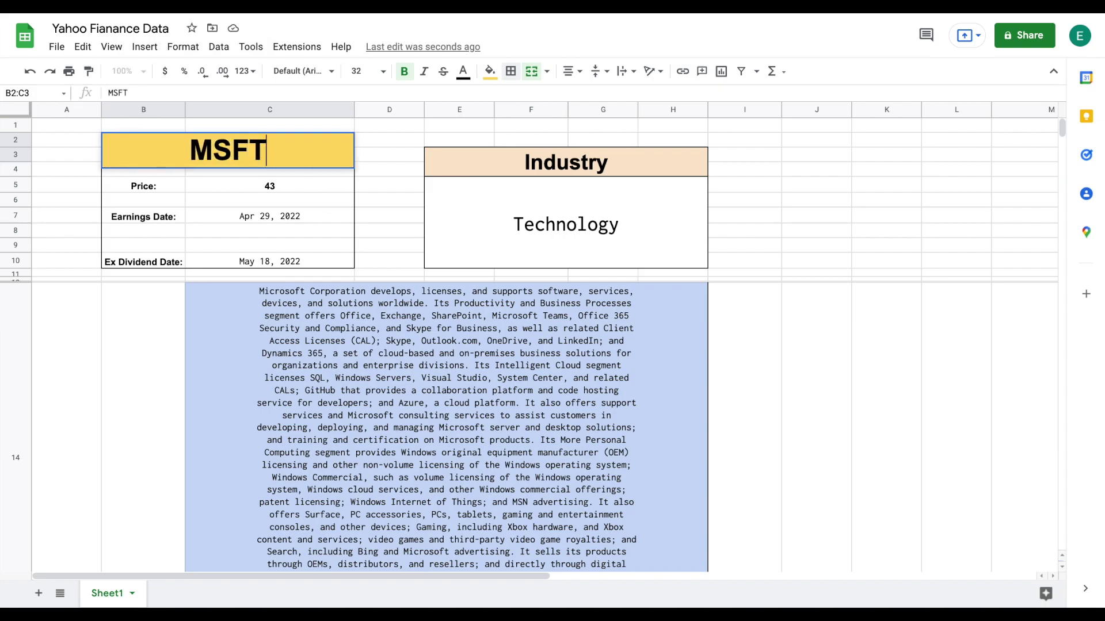
{"action": "left_click", "coordinate": [326, 140]}
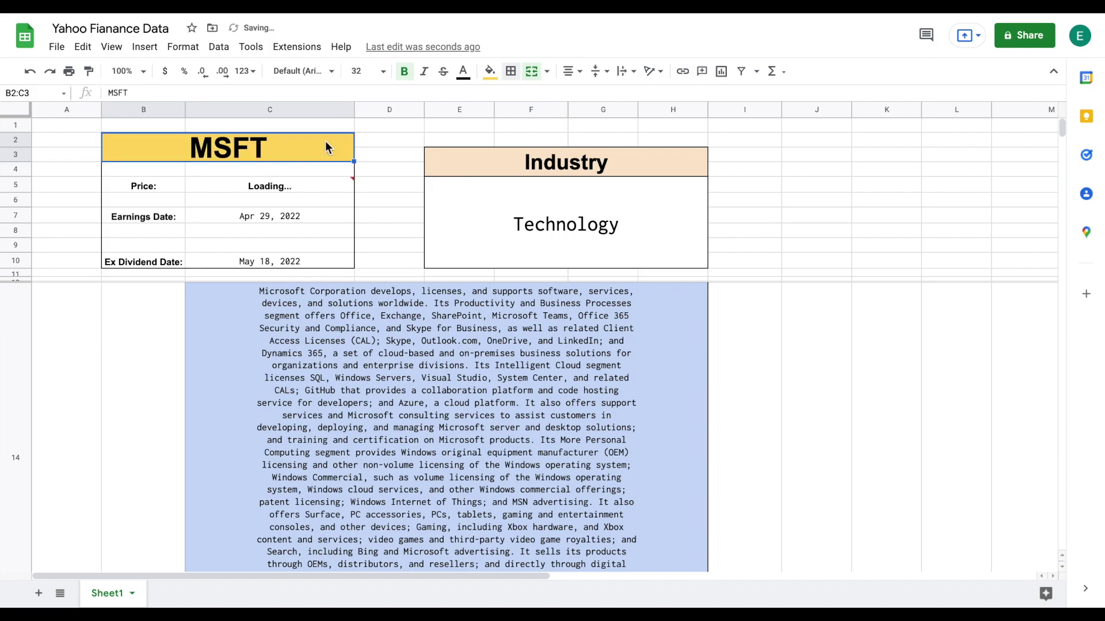
{"action": "left_click", "coordinate": [232, 216]}
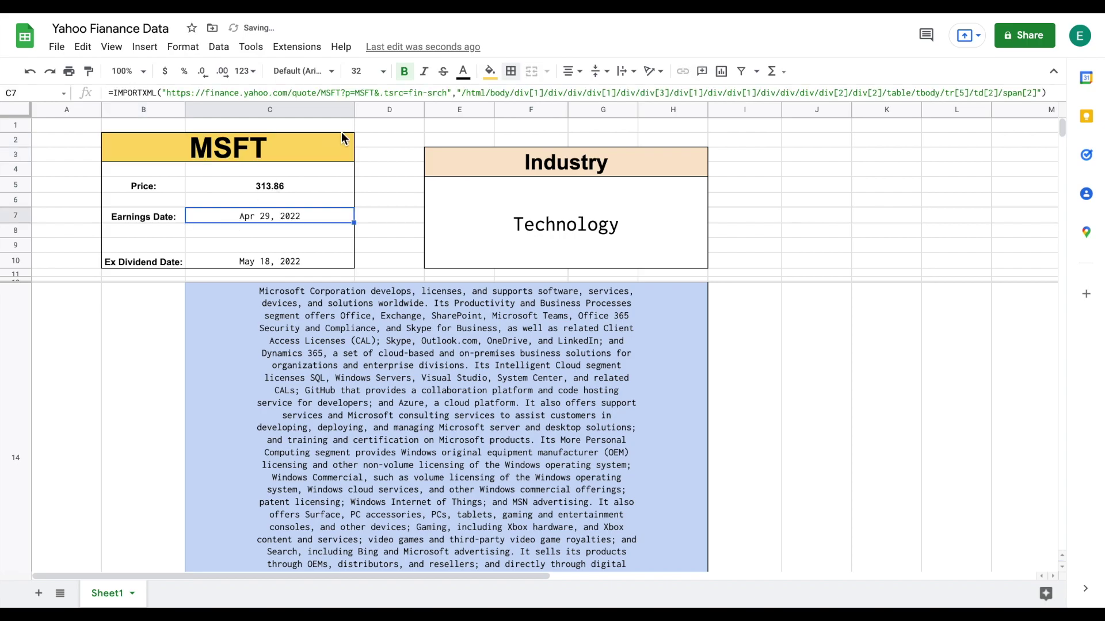
{"action": "left_click", "coordinate": [450, 93]}
{"action": "left_click_drag", "start_coordinate": [451, 92], "coordinate": [320, 94]}
{"action": "key", "text": "BackSpace"}
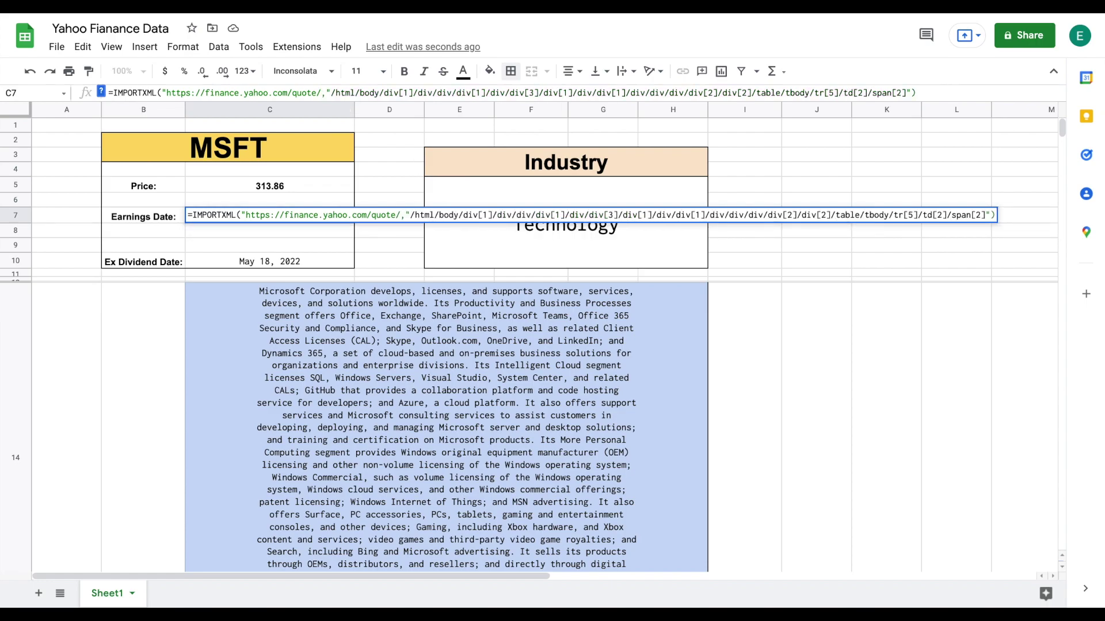
{"action": "type", "text": "\"&"}
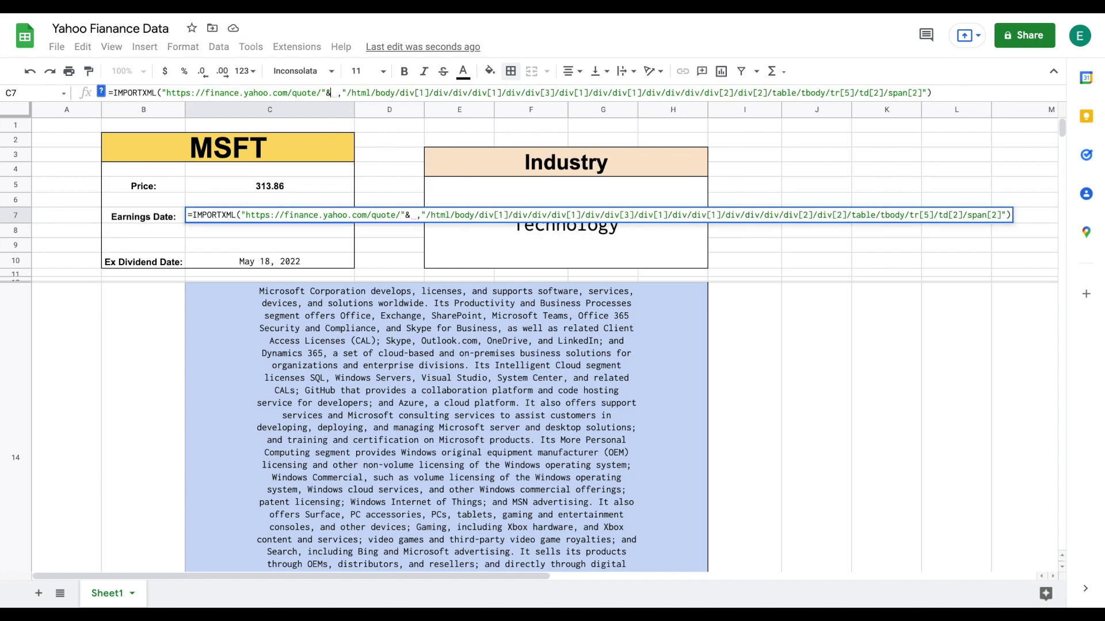
{"action": "left_click", "coordinate": [223, 147]}
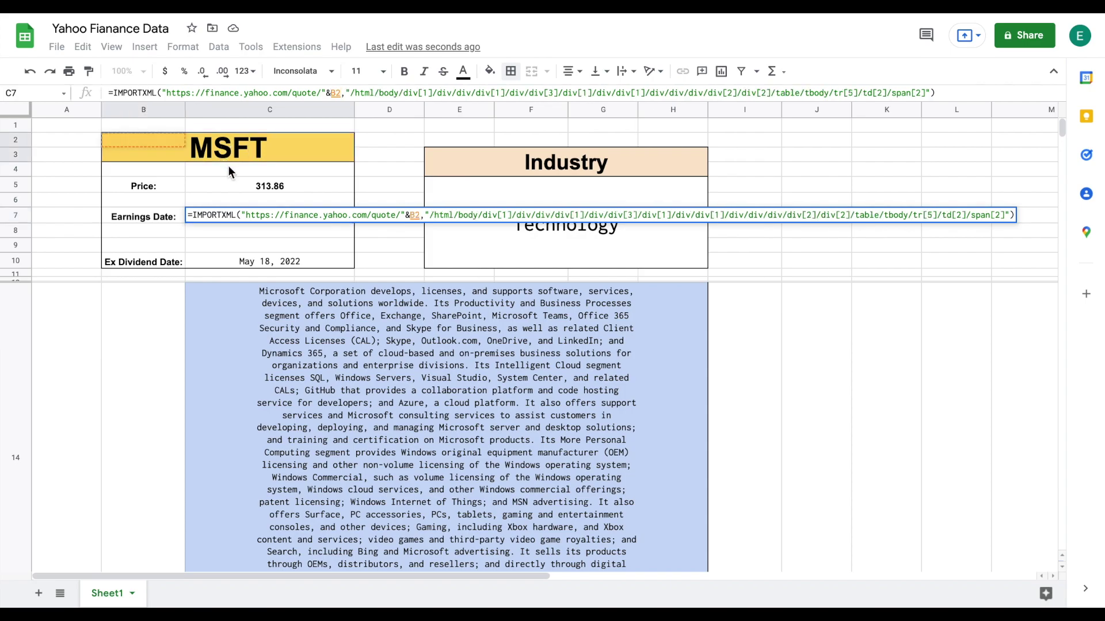
{"action": "key", "text": "Return"}
{"action": "left_click", "coordinate": [274, 261]}
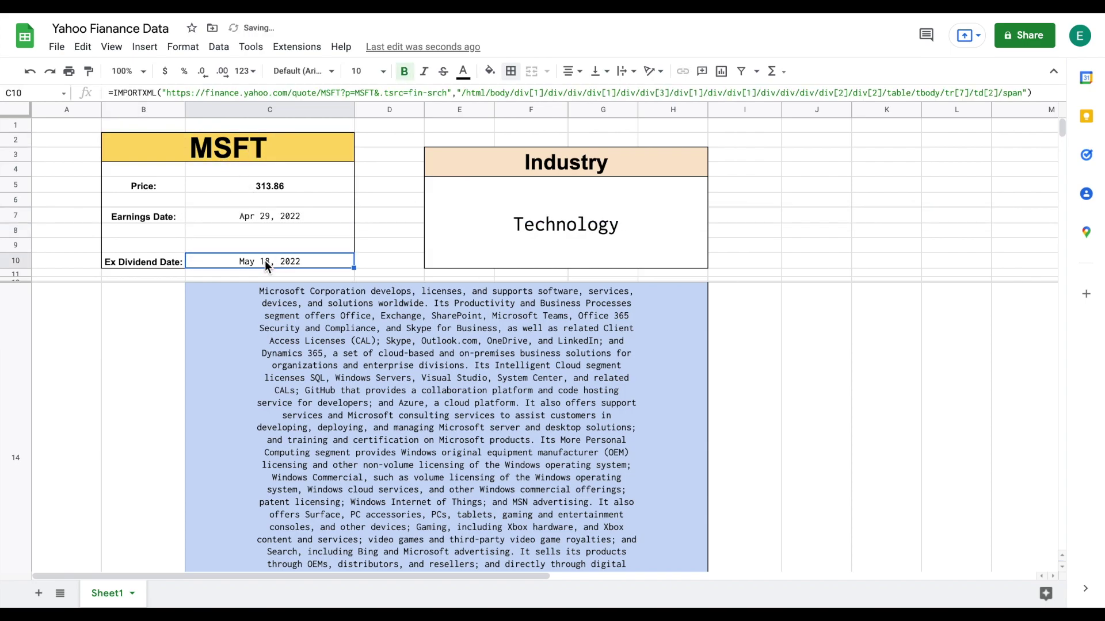
{"action": "left_click_drag", "start_coordinate": [446, 95], "coordinate": [323, 94]}
{"action": "key", "text": "BackSpace"}
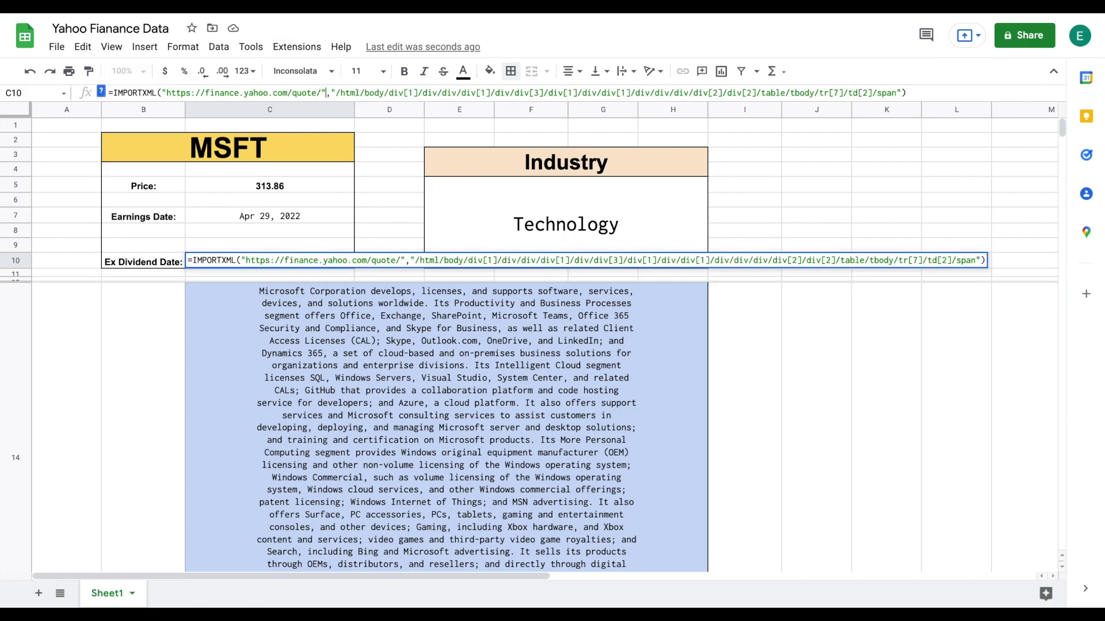
{"action": "type", "text": "&"}
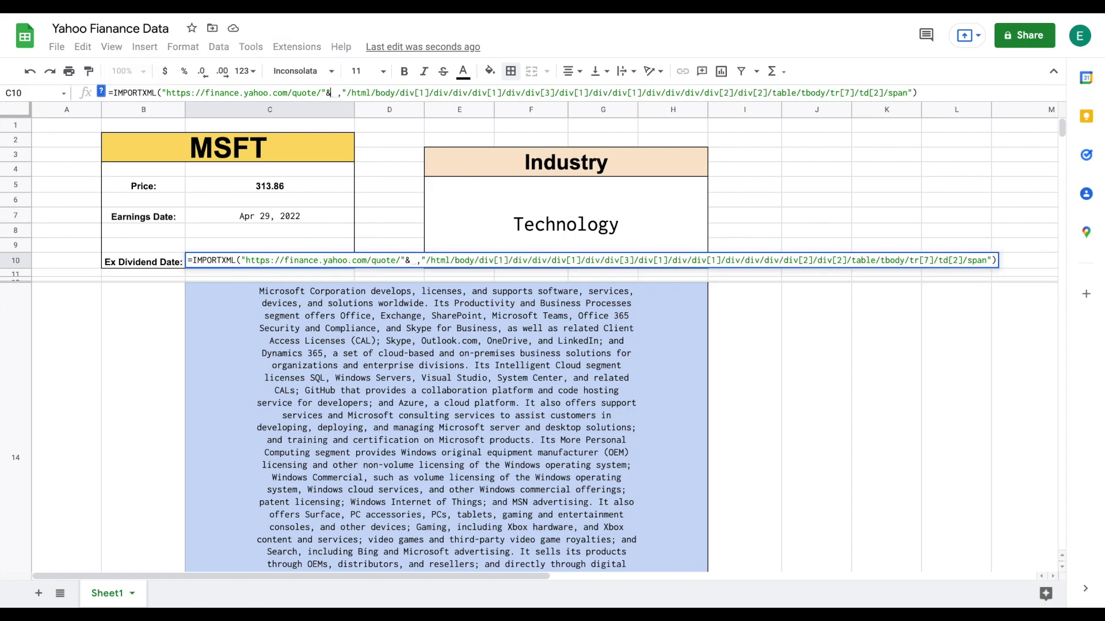
{"action": "left_click", "coordinate": [169, 139]}
{"action": "key", "text": "Return"}
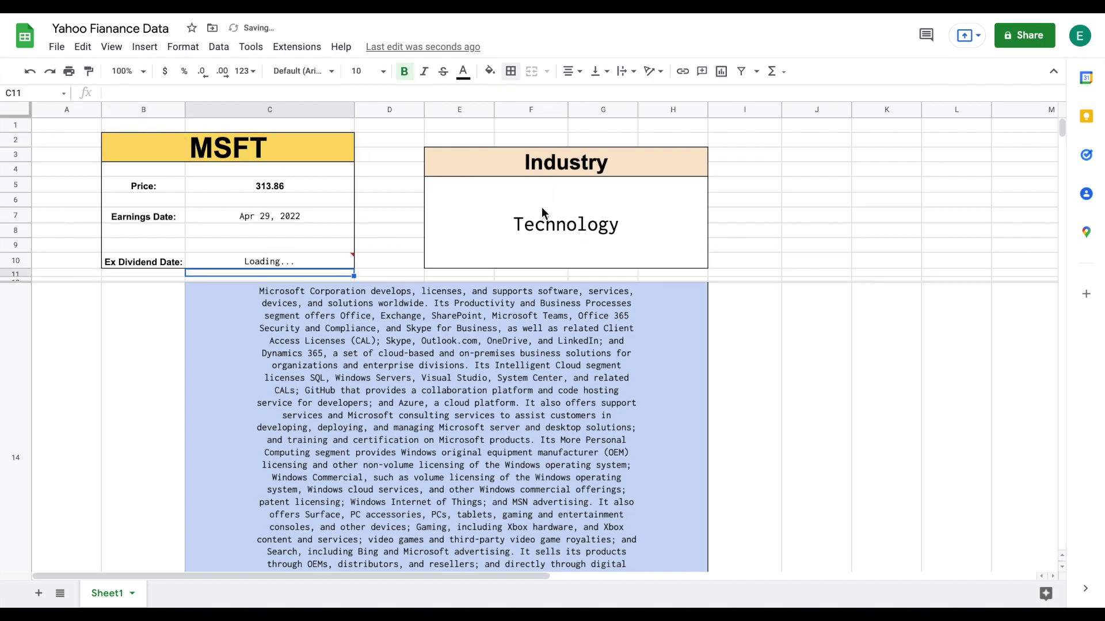
{"action": "left_click", "coordinate": [539, 212]}
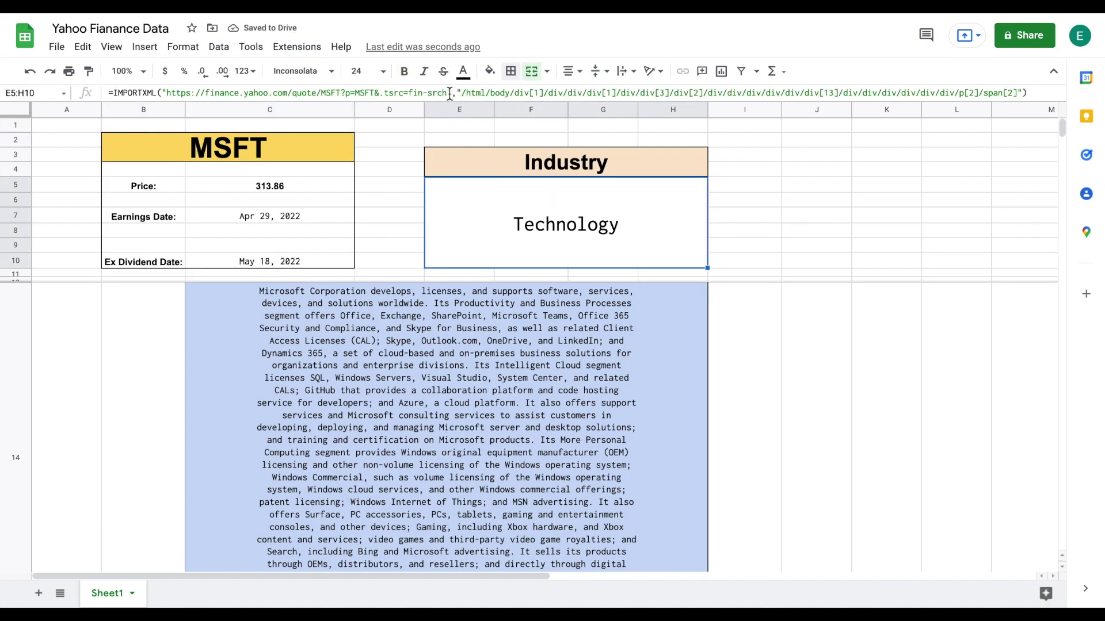
{"action": "left_click_drag", "start_coordinate": [448, 93], "coordinate": [322, 92]}
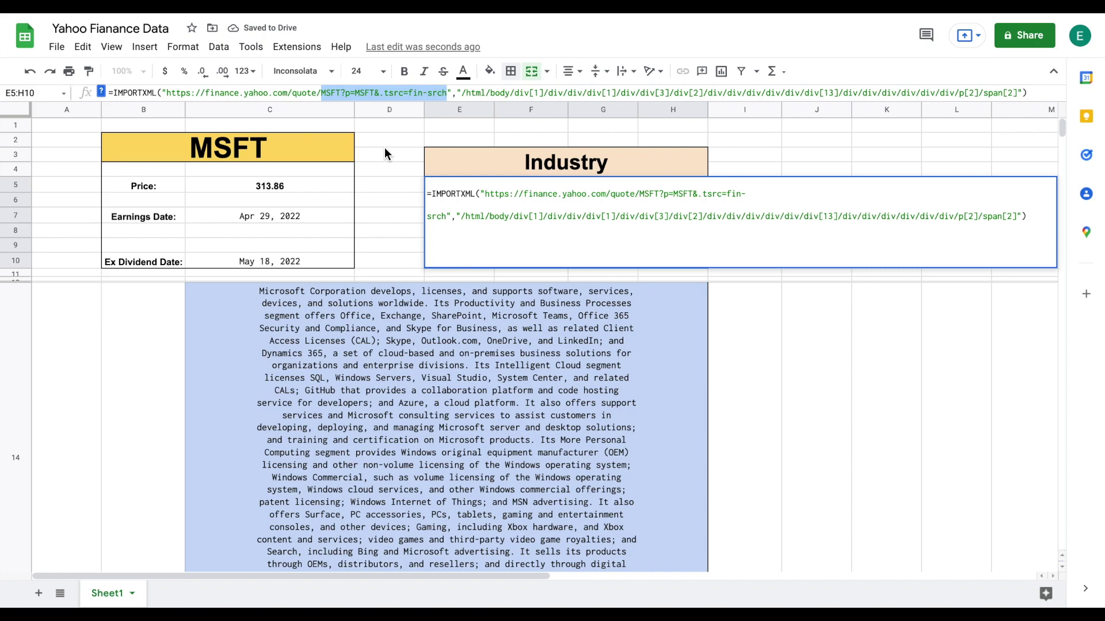
{"action": "key", "text": "BackSpace"}
{"action": "key", "text": "Right"}
{"action": "type", "text": "&"}
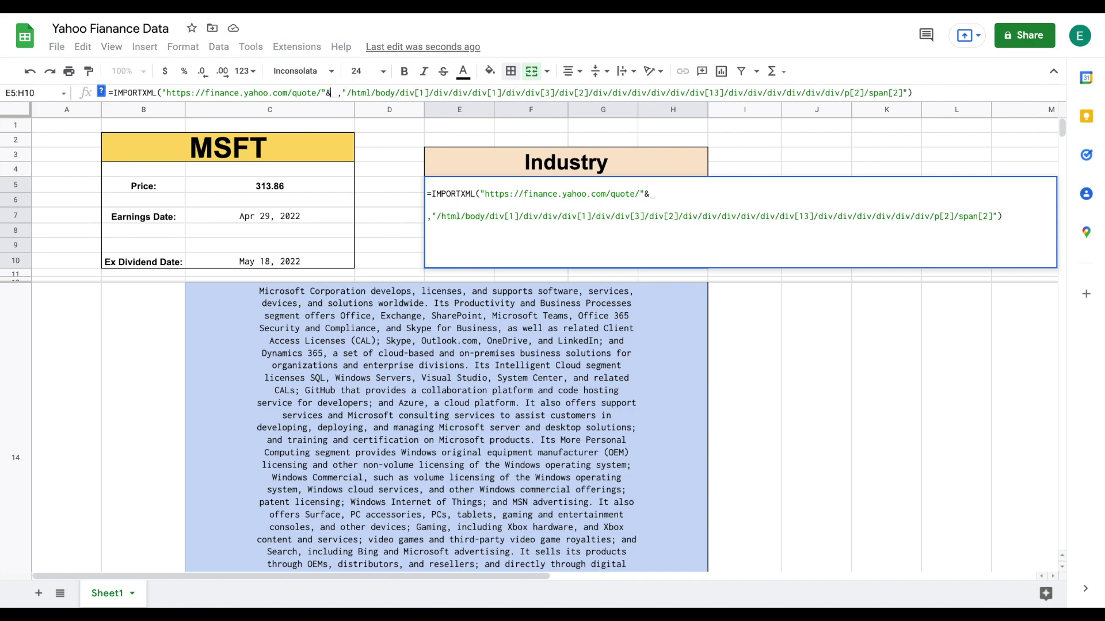
{"action": "left_click", "coordinate": [252, 147]}
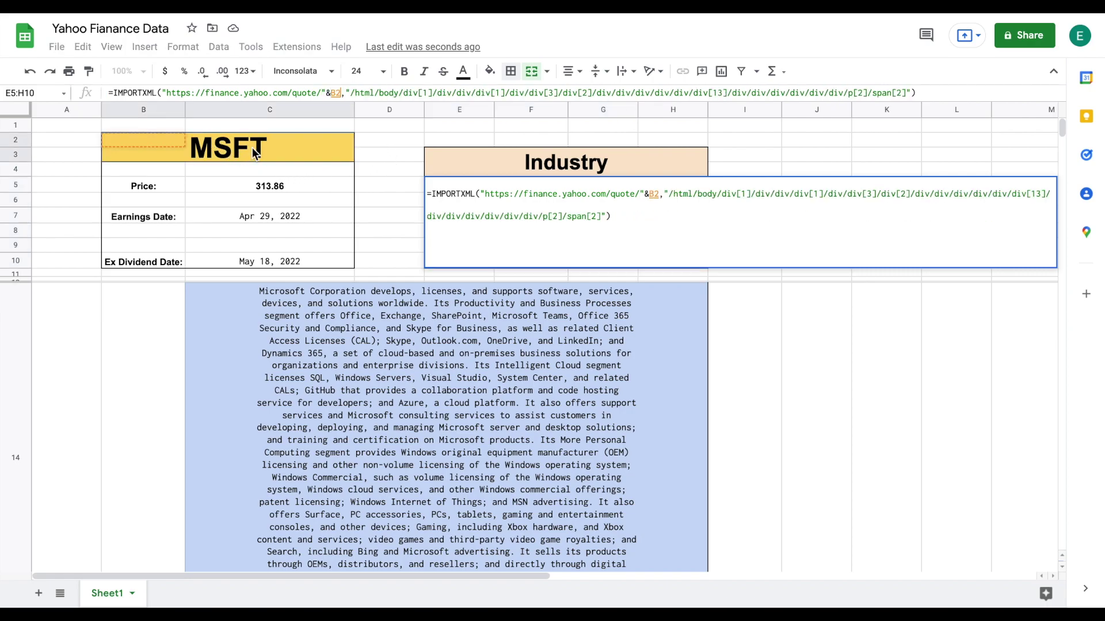
{"action": "key", "text": "Return"}
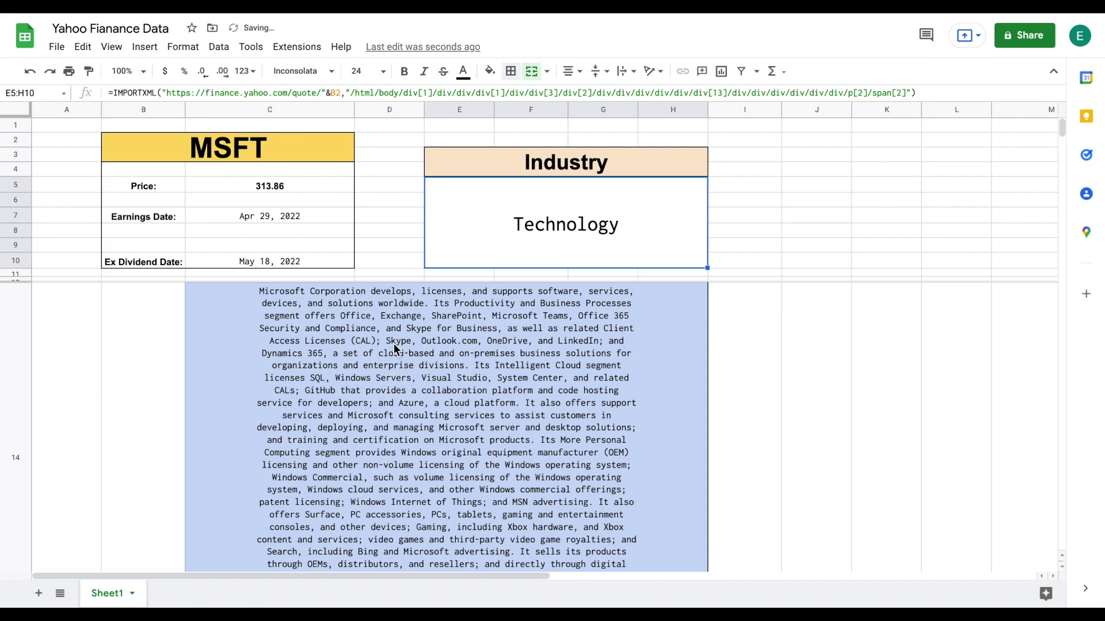
{"action": "left_click", "coordinate": [393, 344]}
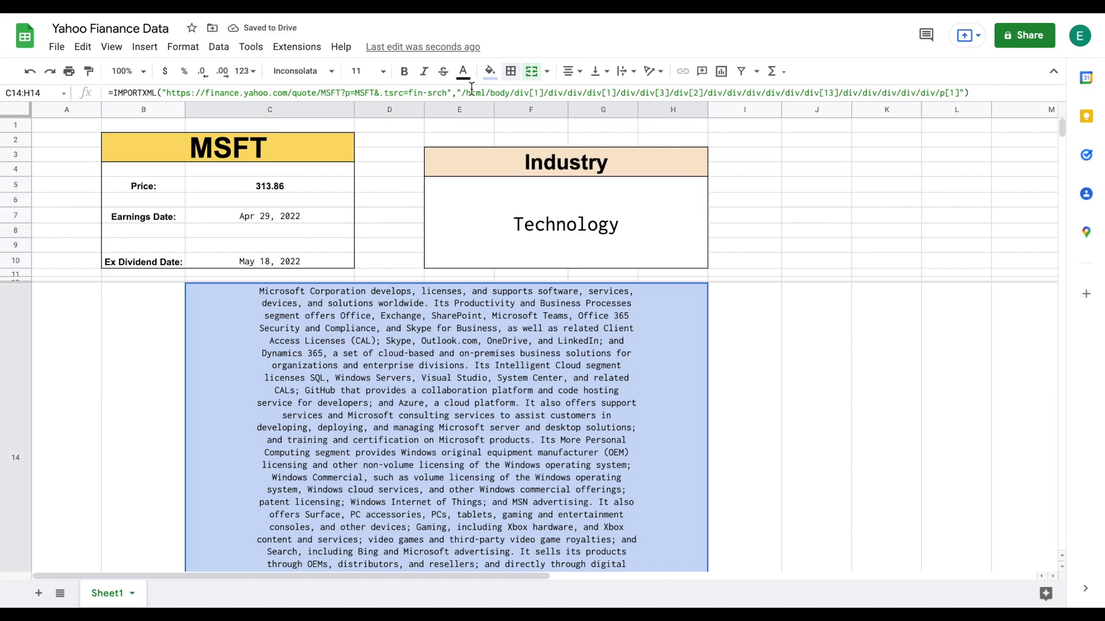
{"action": "left_click", "coordinate": [407, 92]}
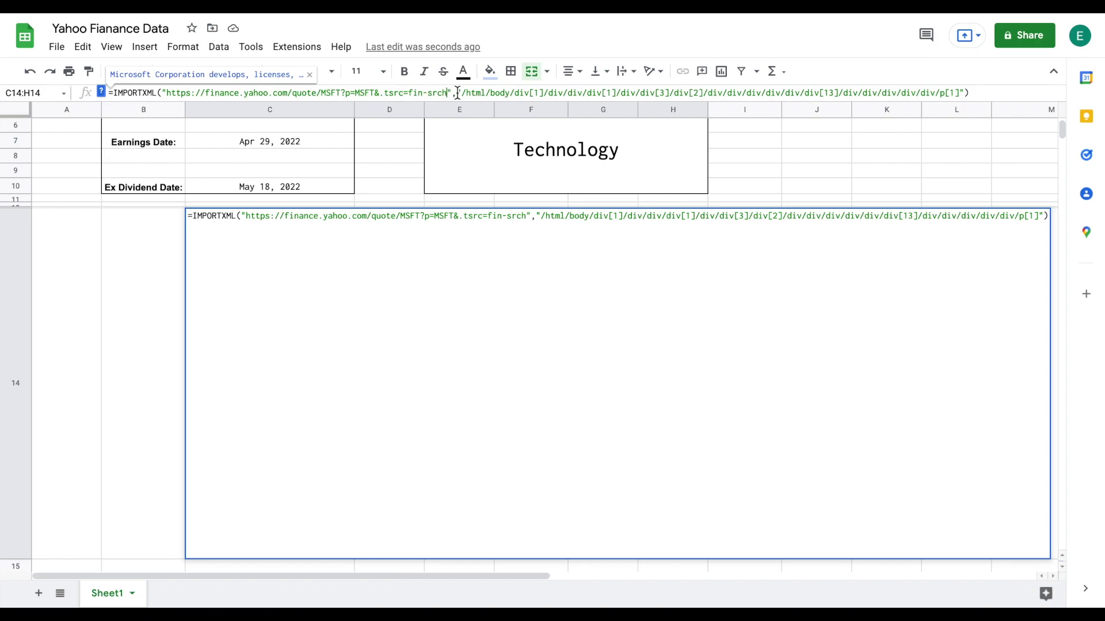
{"action": "left_click_drag", "start_coordinate": [447, 93], "coordinate": [322, 93]}
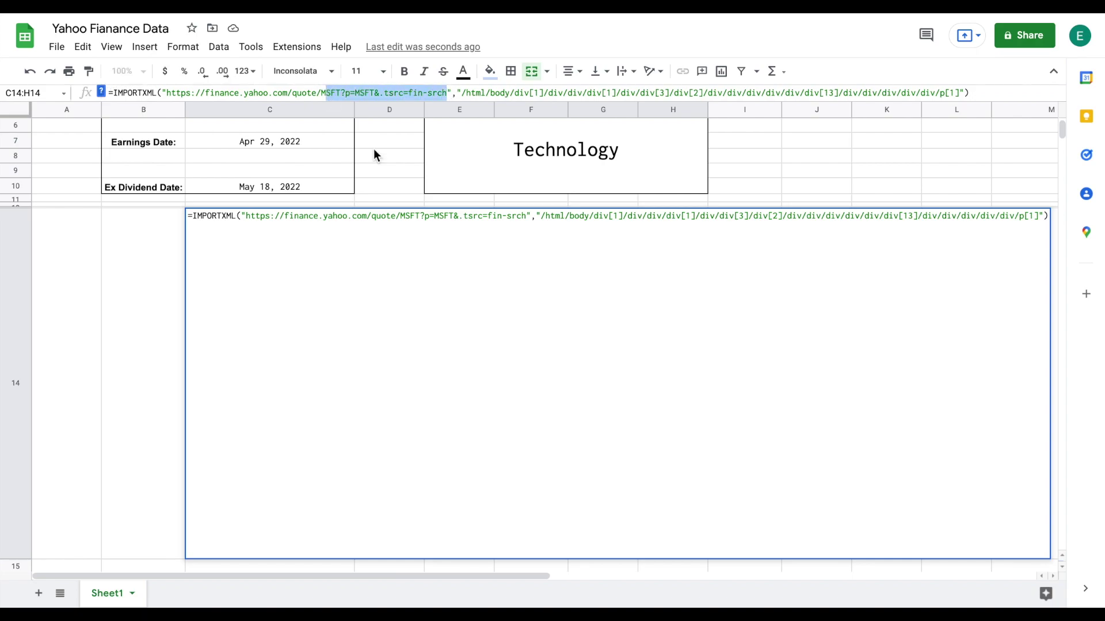
{"action": "key", "text": "BackSpace"}
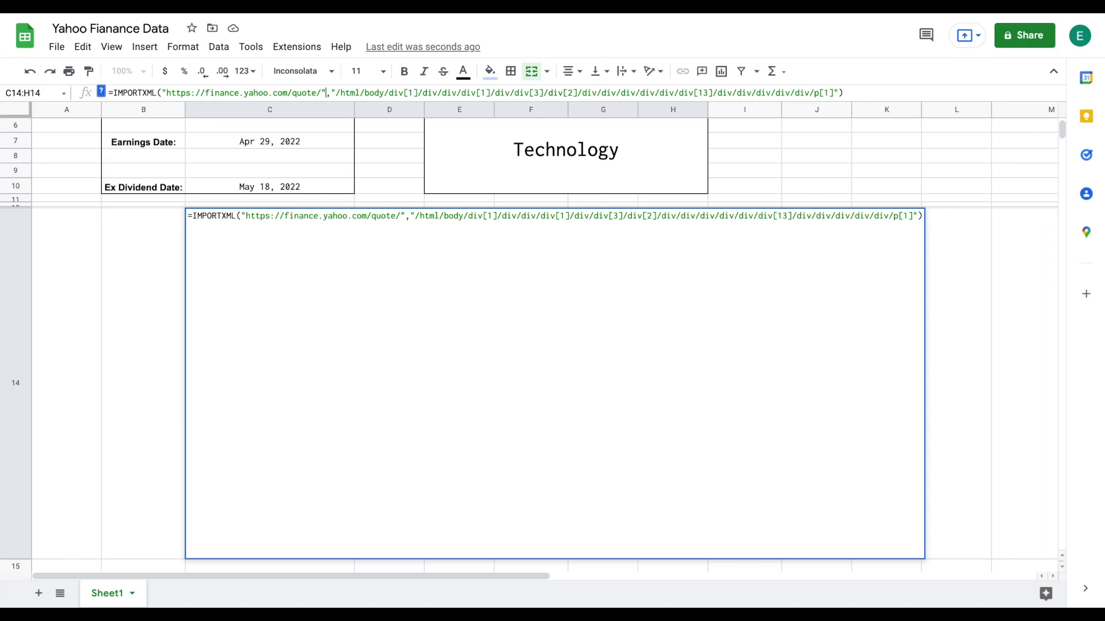
{"action": "key", "text": "Right"}
{"action": "type", "text": "&"}
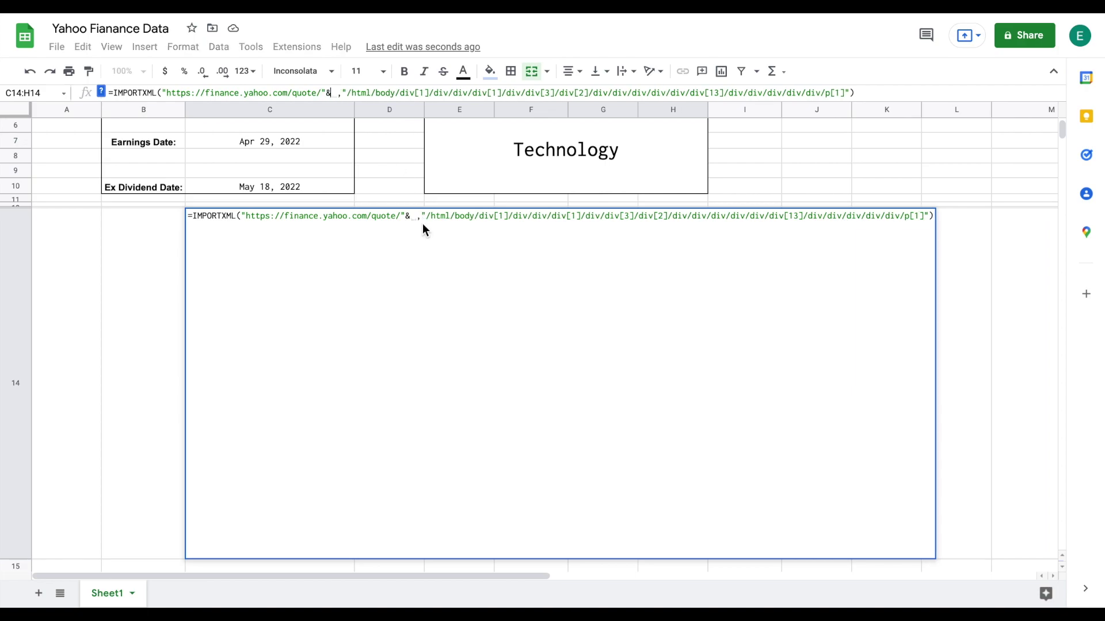
{"action": "scroll", "coordinate": [316, 188], "scroll_direction": "up", "scroll_amount": 2}
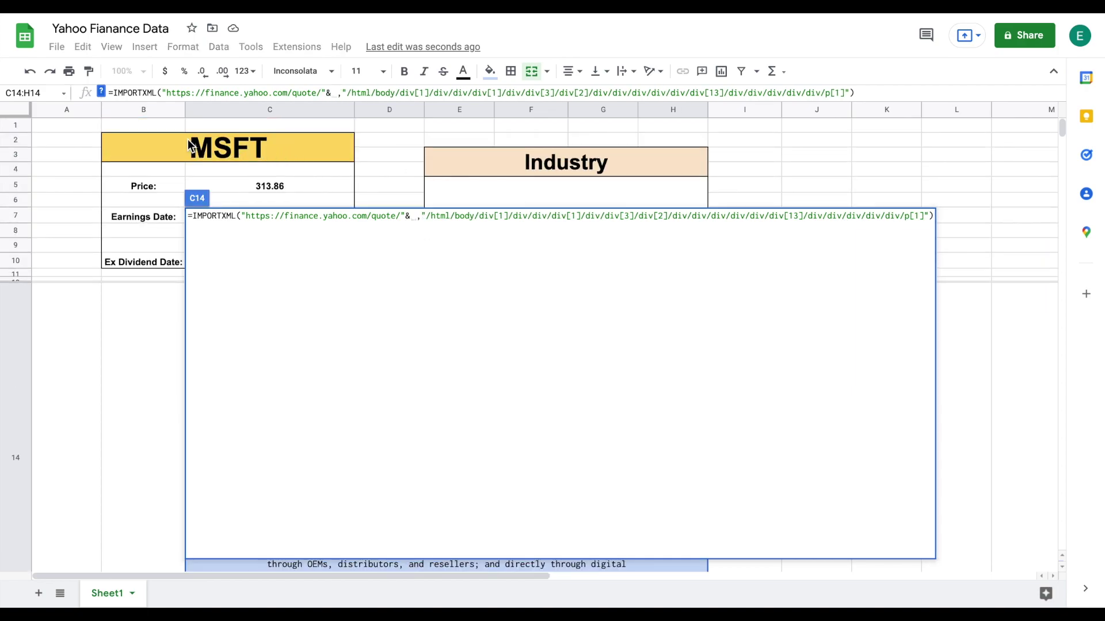
{"action": "left_click", "coordinate": [238, 151]}
{"action": "key", "text": "Return"}
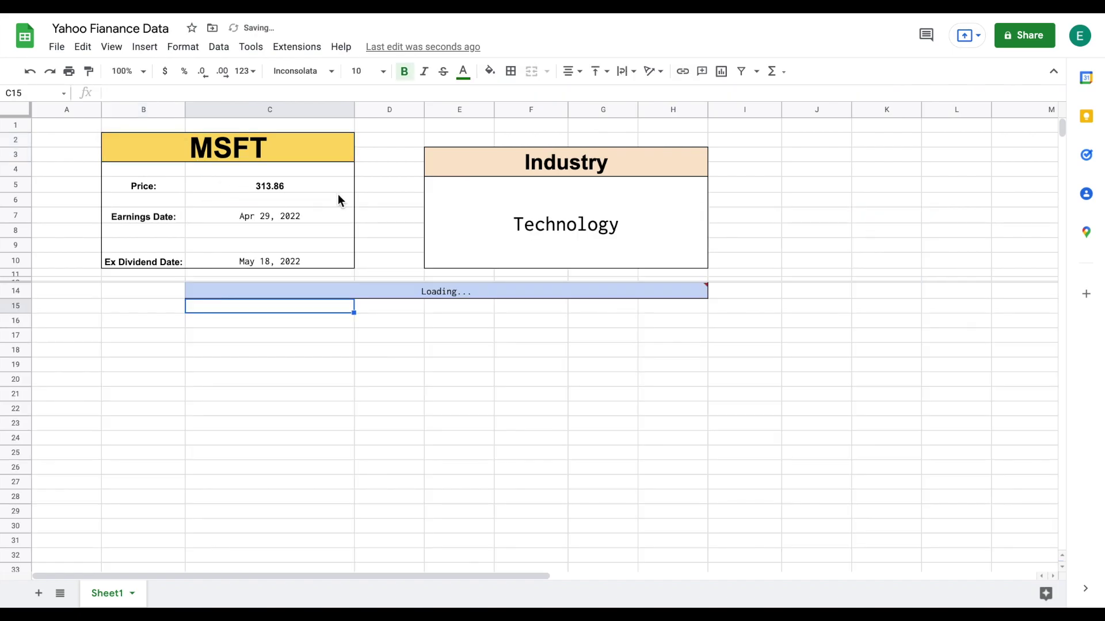
Step: Set the ticker in the yellow heading B2:C3 to AAPL to refresh all the linked stock data
{"action": "left_click", "coordinate": [244, 151]}
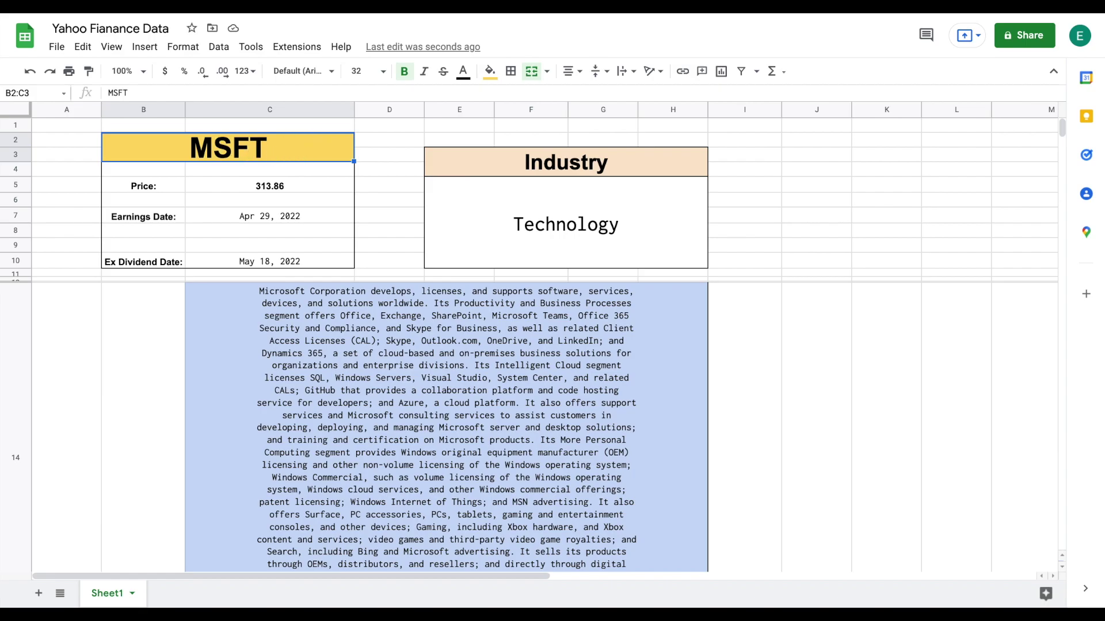
{"action": "type", "text": "AAPL"}
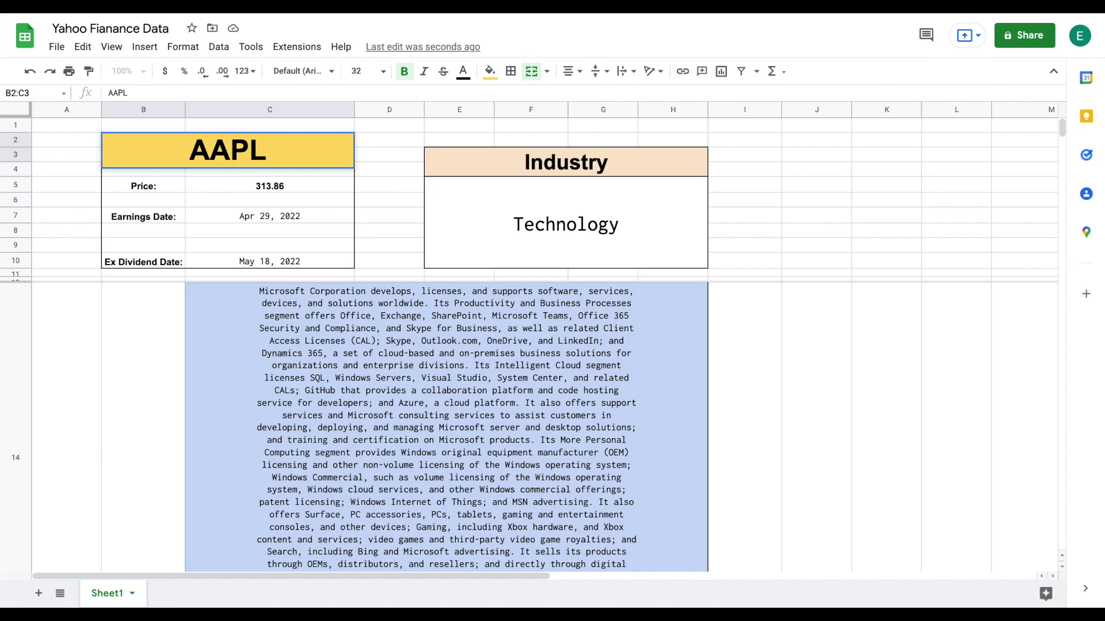
{"action": "key", "text": "Return"}
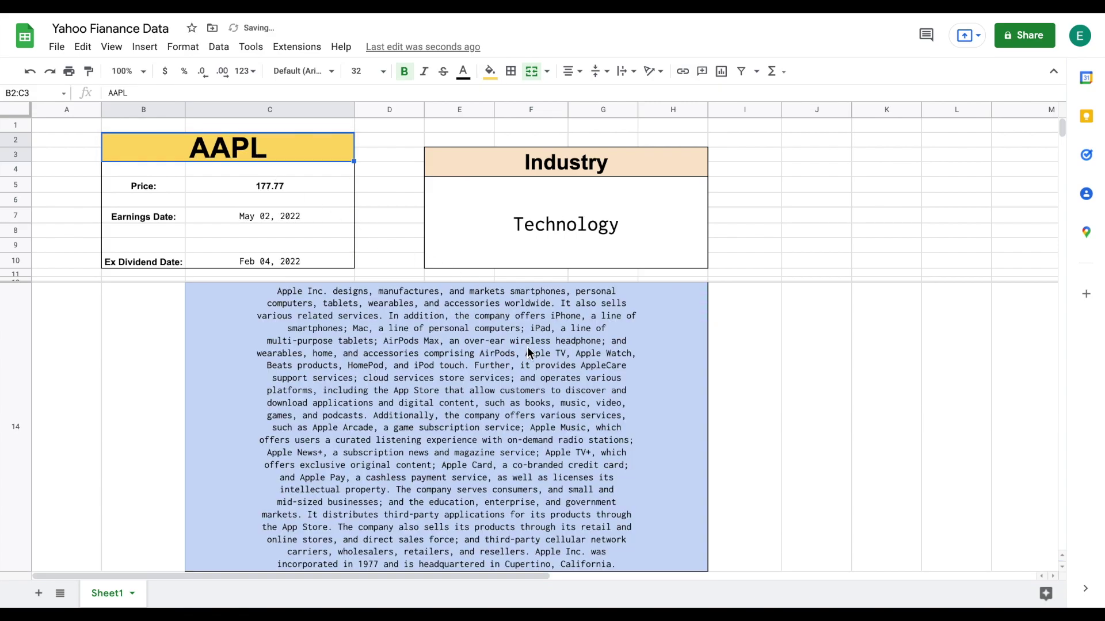